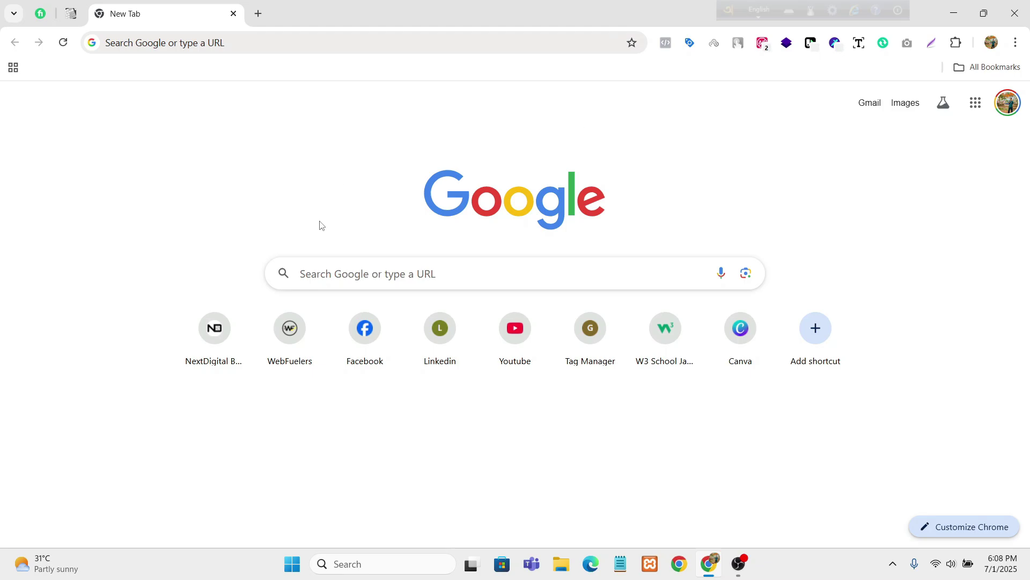
- Load the nextdigitalbd.shop home page and look over its storefront
left_click(214, 43)
type("nextdigitalbd.shop")
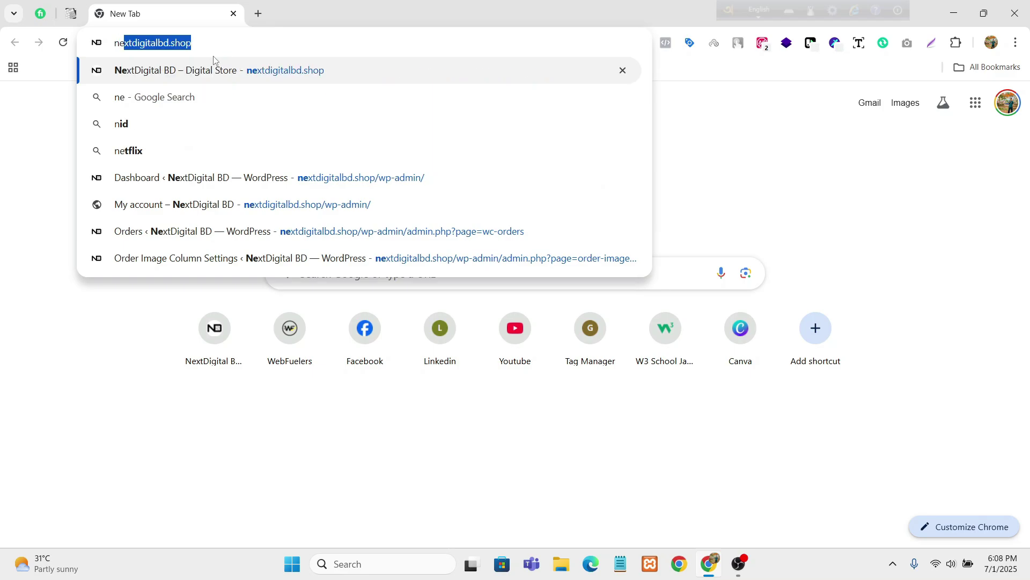
key("Return")
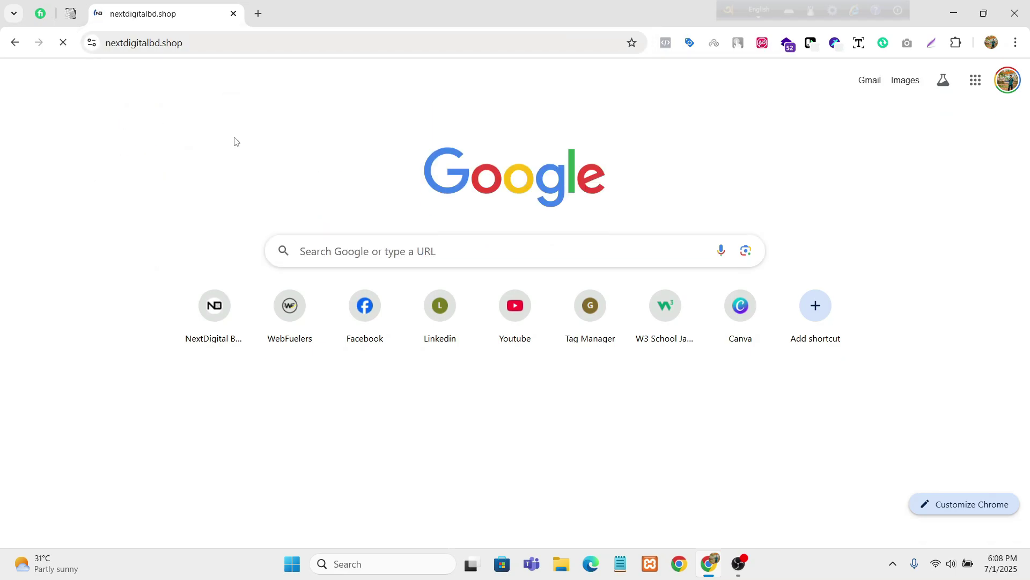
scroll(232, 140, "down", 1)
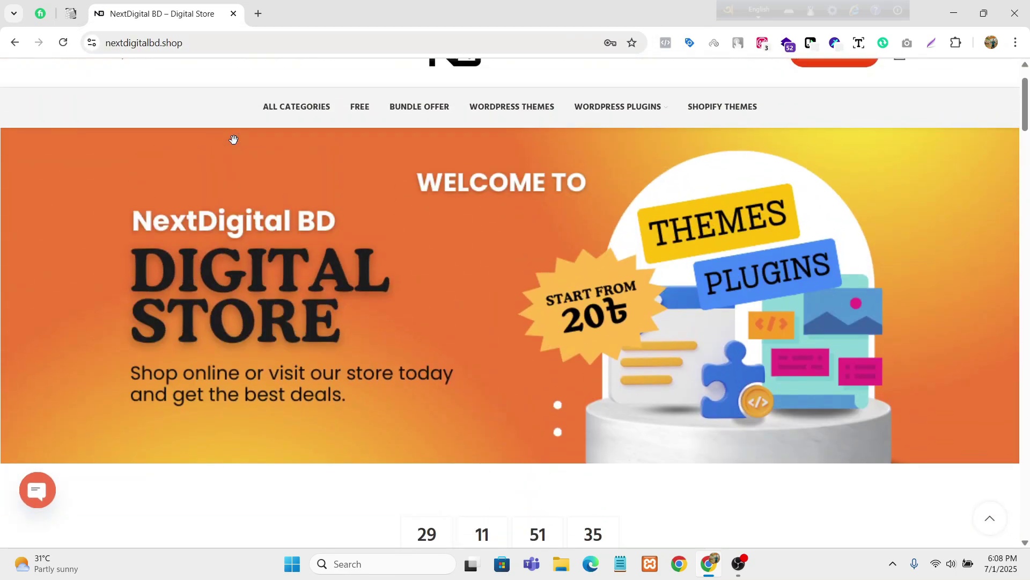
scroll(232, 138, "up", 1)
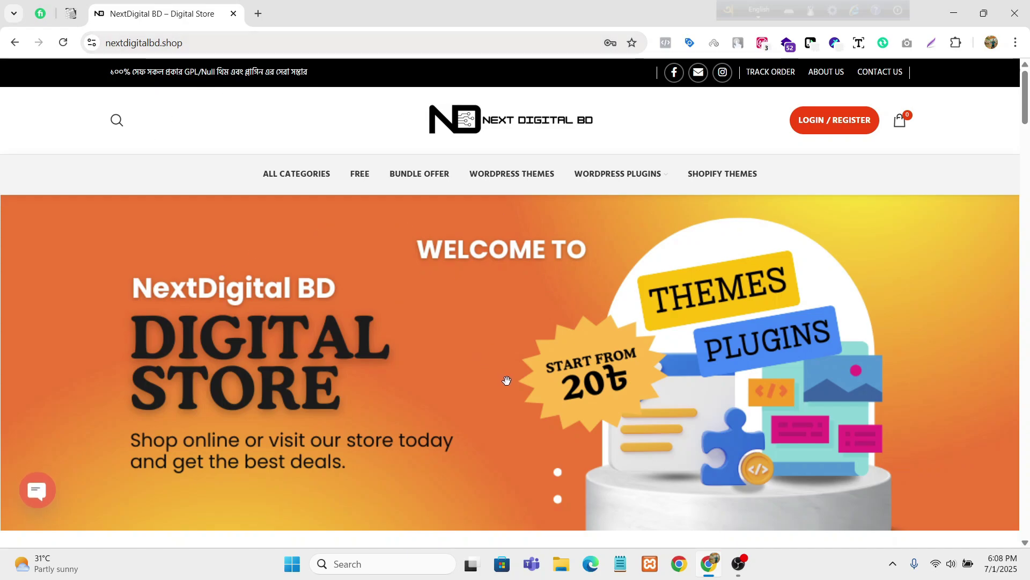
scroll(507, 383, "down", 3)
scroll(510, 386, "up", 3)
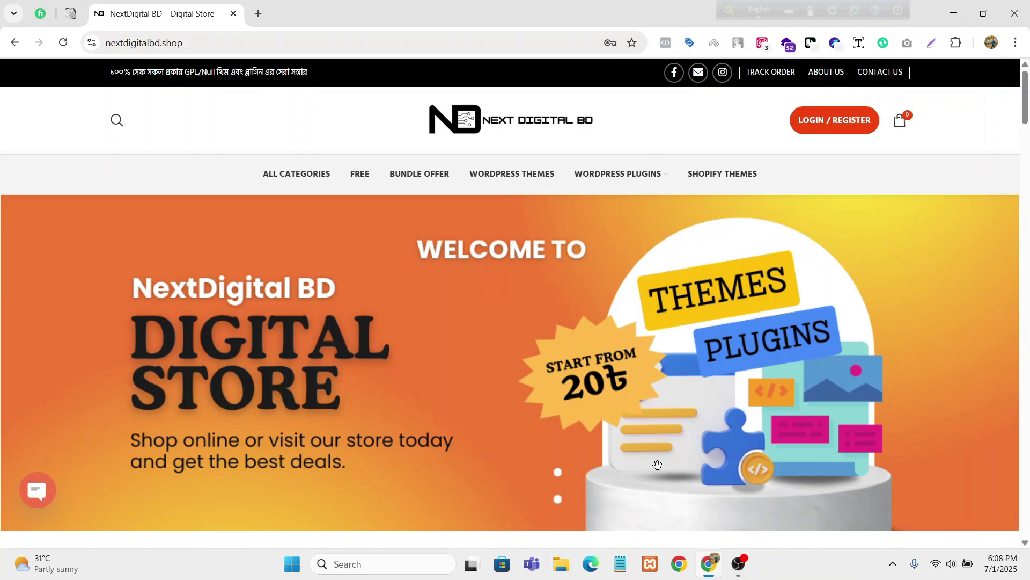
- Open the Our Plugin category under WordPress Plugins and view the products it offers
mouse_move(616, 183)
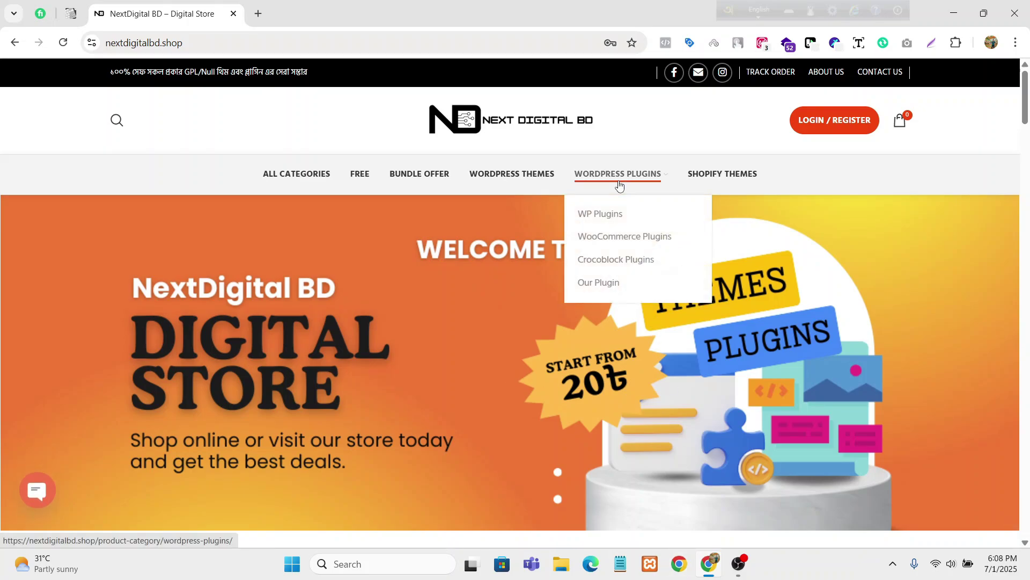
left_click(612, 284)
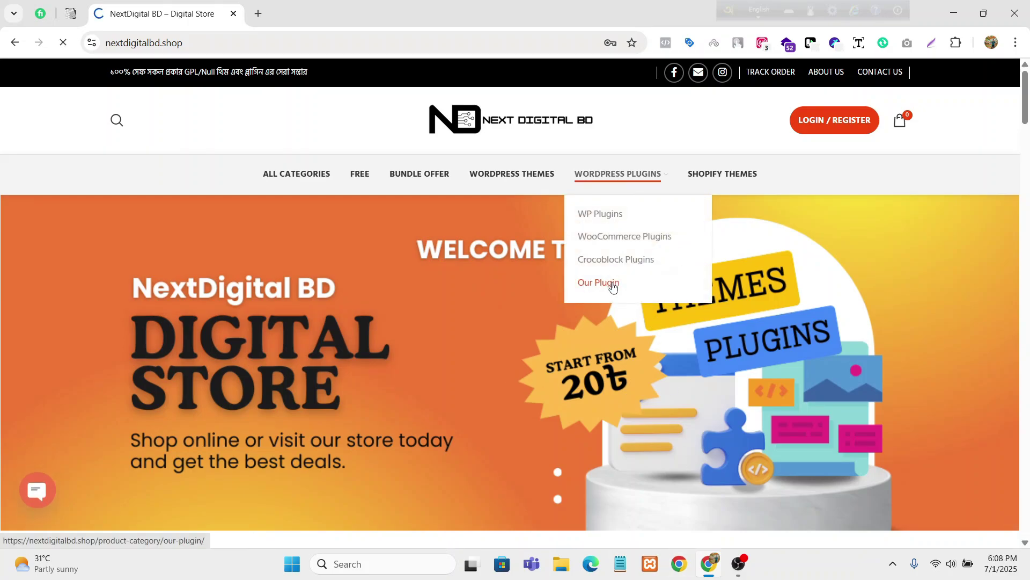
scroll(984, 176, "down", 5)
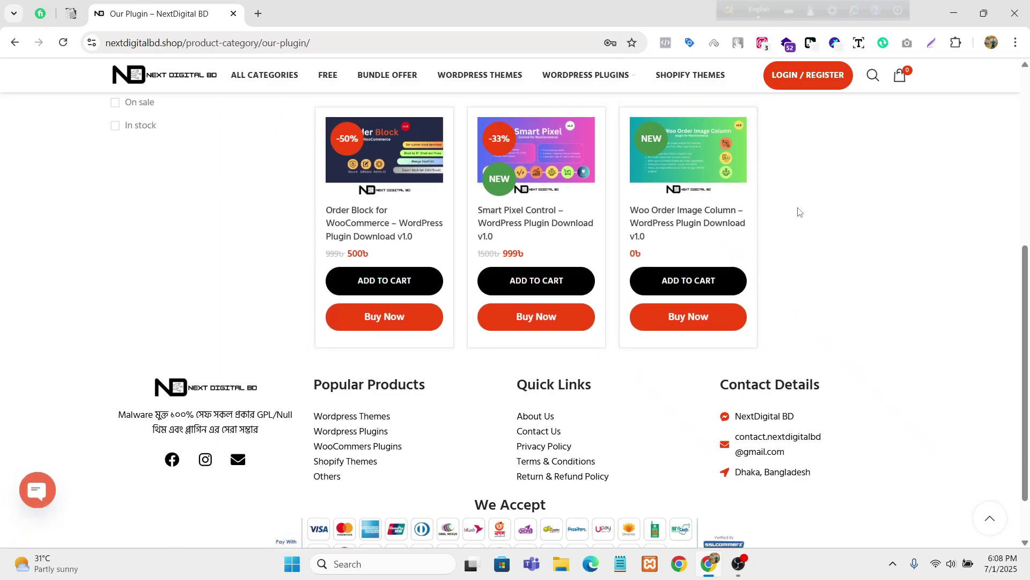
scroll(878, 205, "up", 1)
scroll(879, 205, "down", 1)
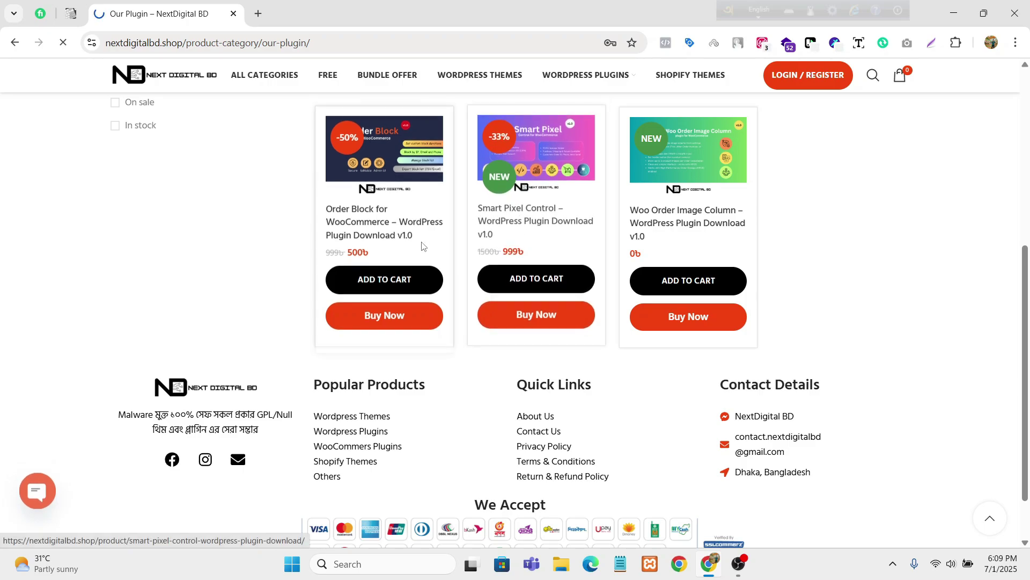
- Open the Smart Pixel Control plugin's product page and read through its price, details and description
left_click(521, 215)
mouse_move(636, 261)
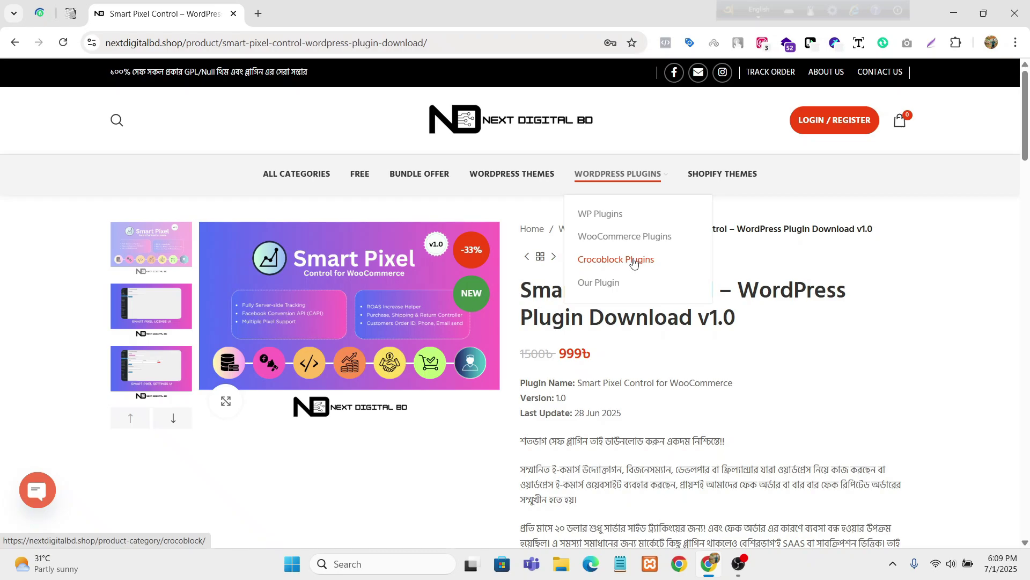
scroll(617, 315, "down", 8)
scroll(394, 333, "down", 9)
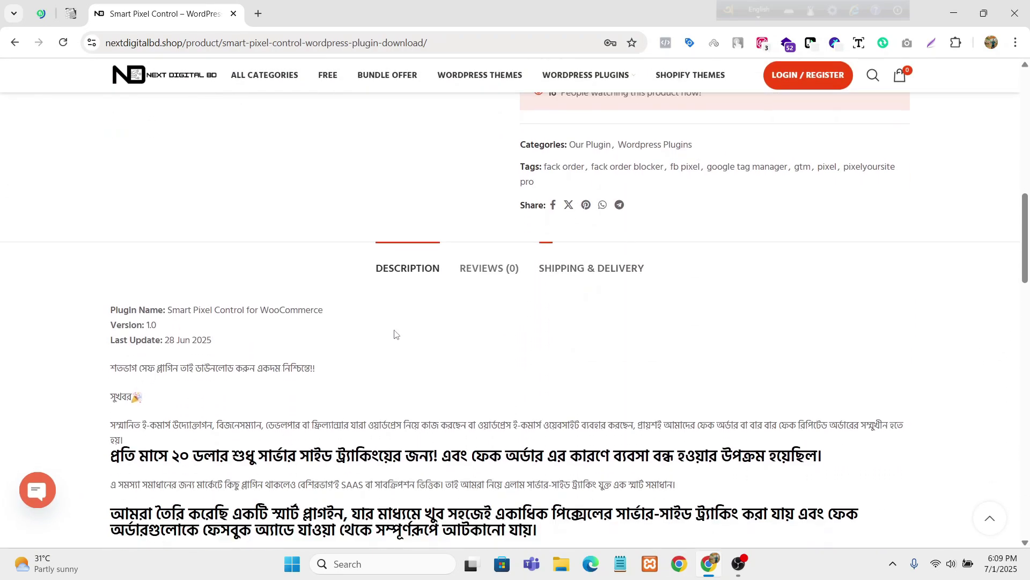
scroll(346, 283, "up", 3)
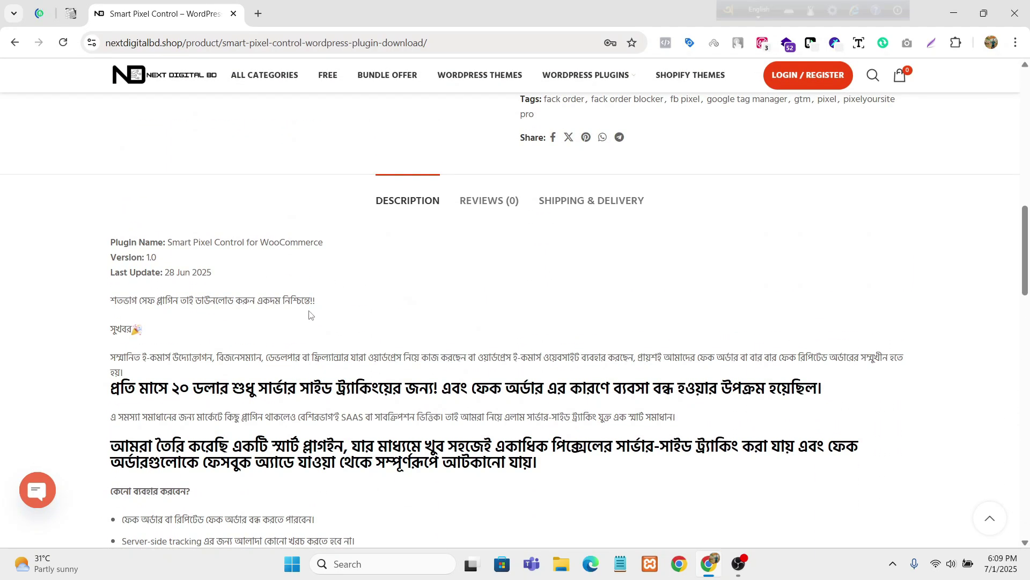
scroll(442, 283, "up", 9)
scroll(789, 271, "up", 3)
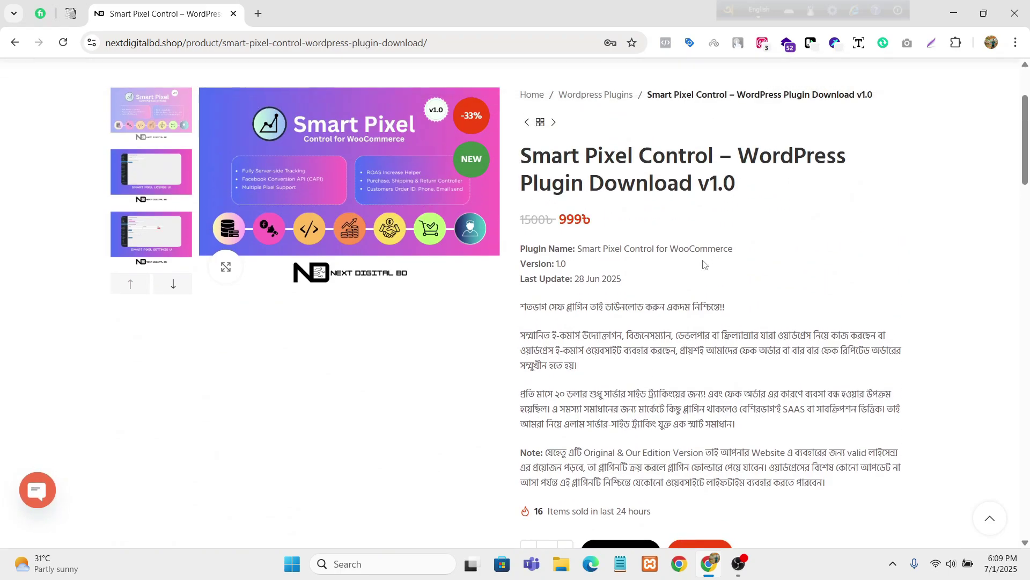
scroll(704, 263, "down", 1)
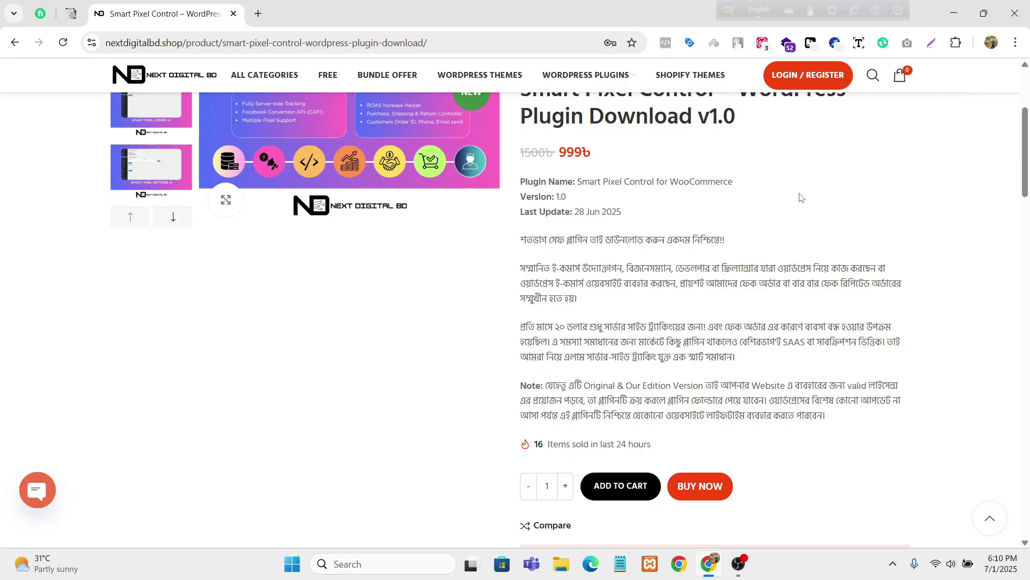
scroll(799, 197, "up", 3)
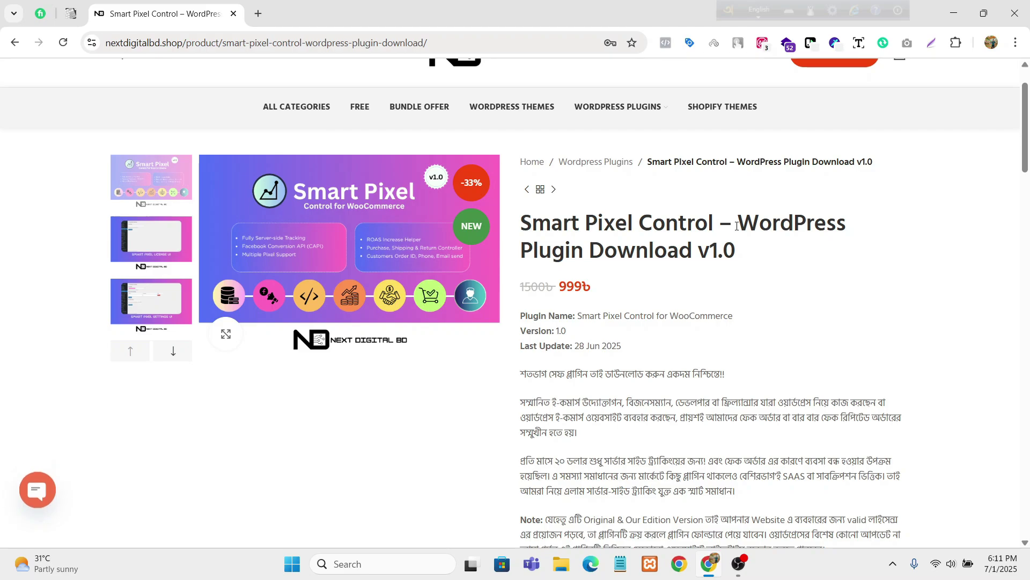
scroll(736, 228, "down", 1)
scroll(736, 228, "up", 1)
scroll(716, 231, "up", 1)
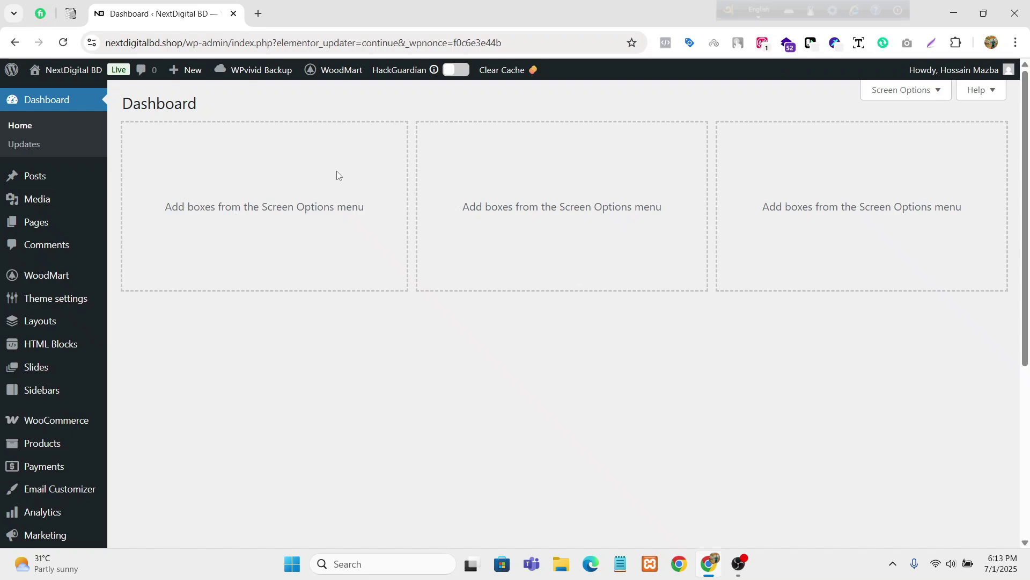
- Open the Add Plugins page from the WordPress dashboard and look over the featured plugins
scroll(161, 269, "down", 5)
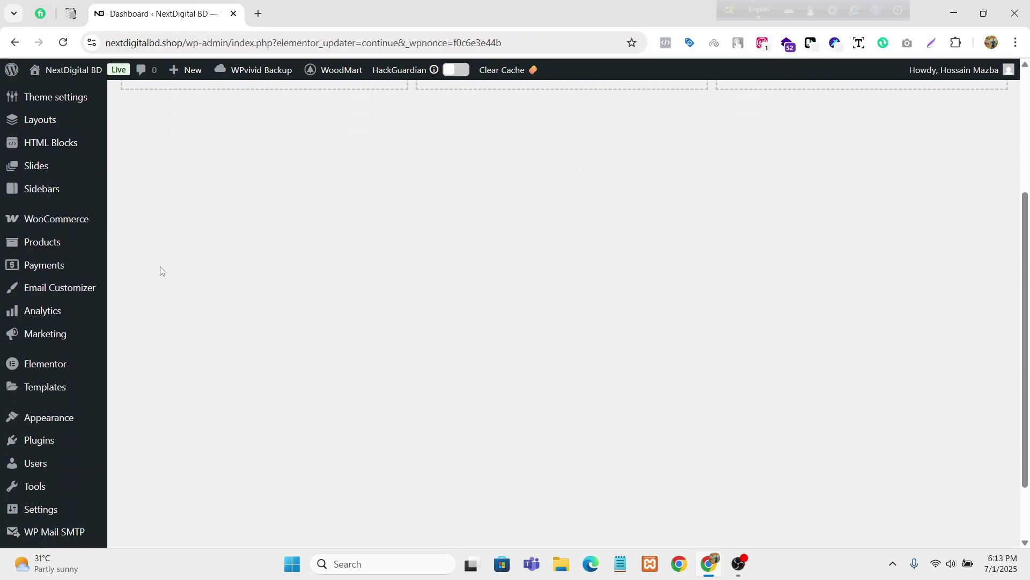
mouse_move(44, 378)
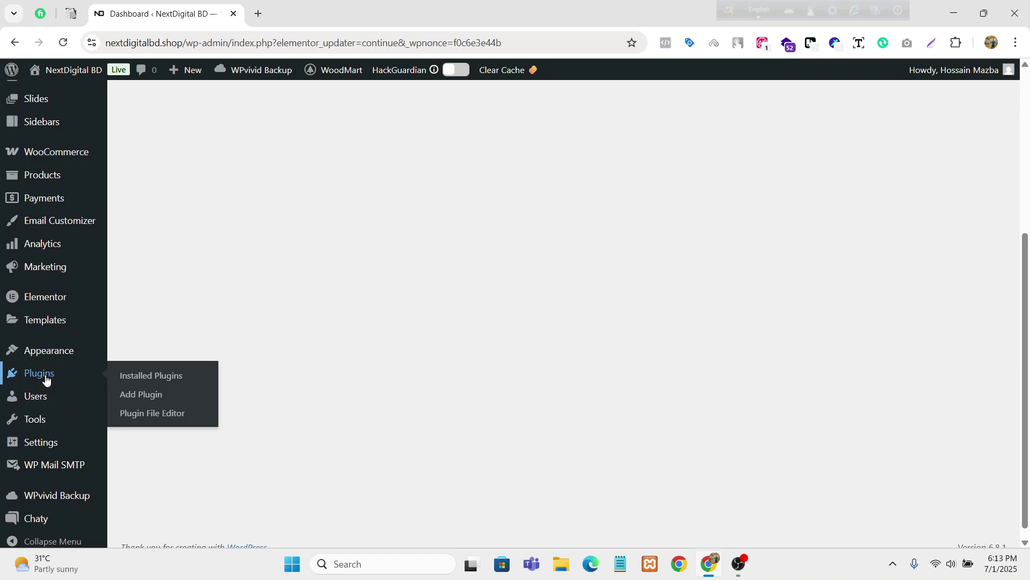
left_click(157, 394)
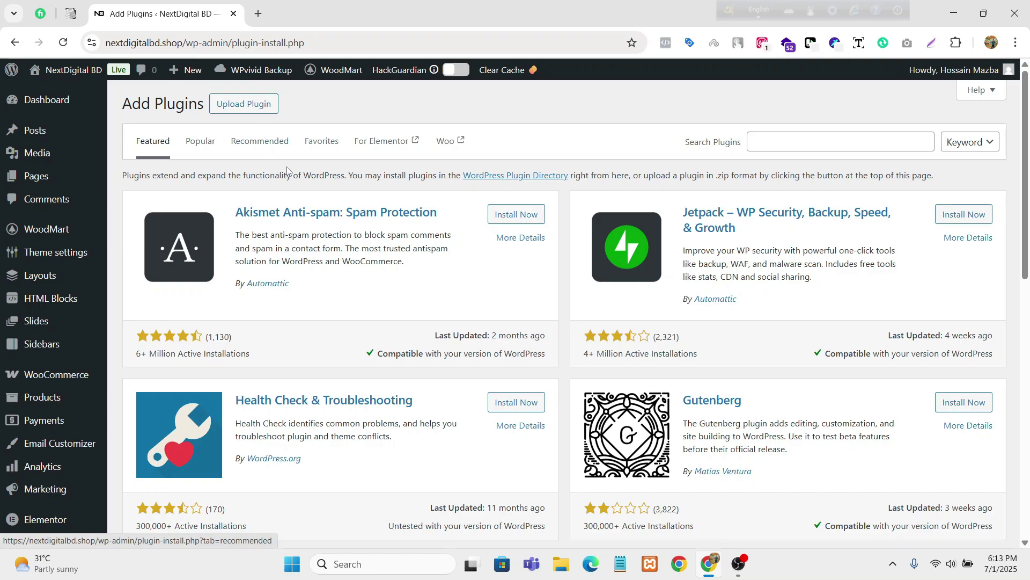
scroll(236, 206, "down", 6)
scroll(391, 189, "up", 6)
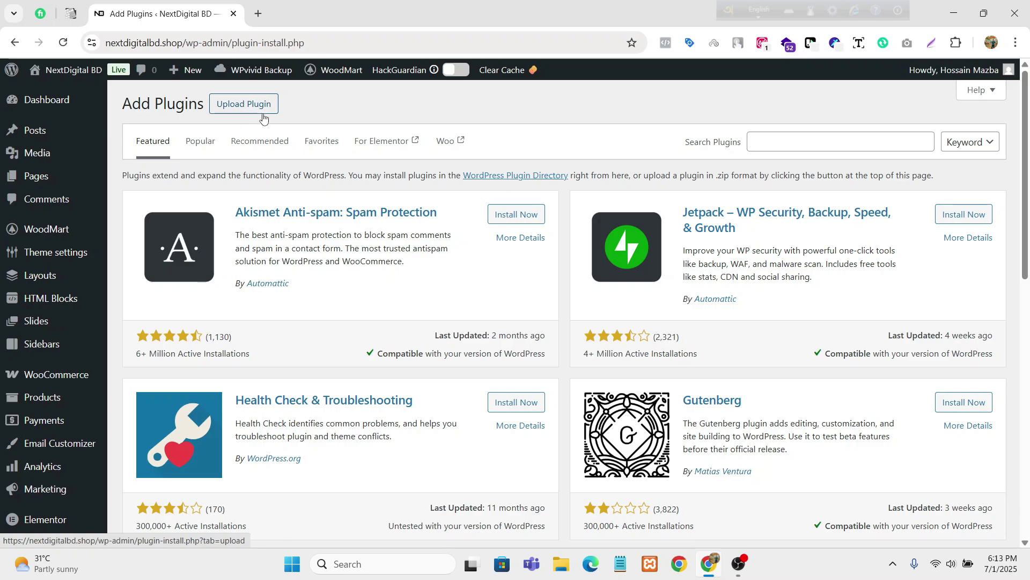
- Open the list of installed plugins and find the Smart Pixel Control (Server-Side Tracking) entry
scroll(80, 311, "down", 6)
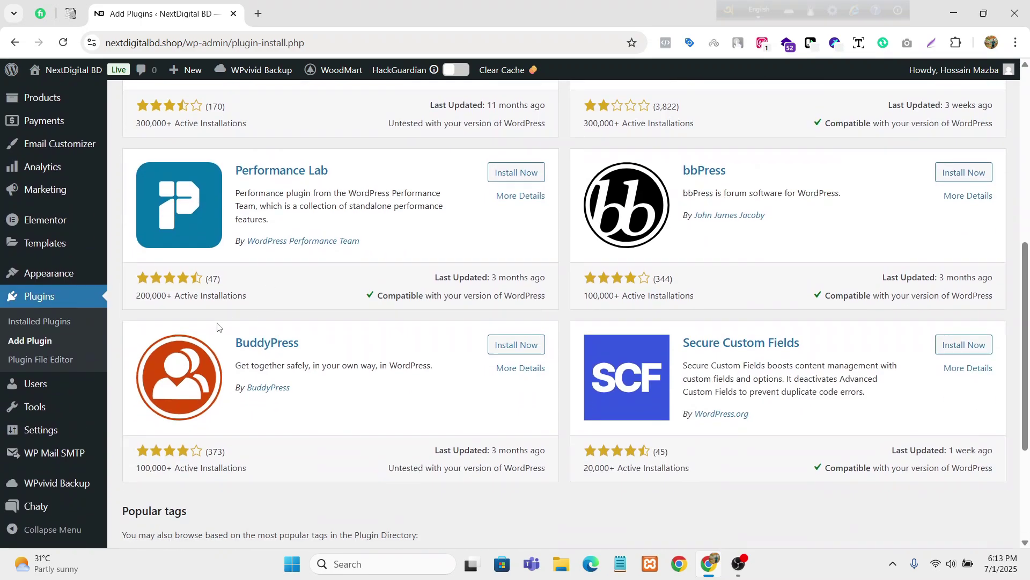
left_click(77, 317)
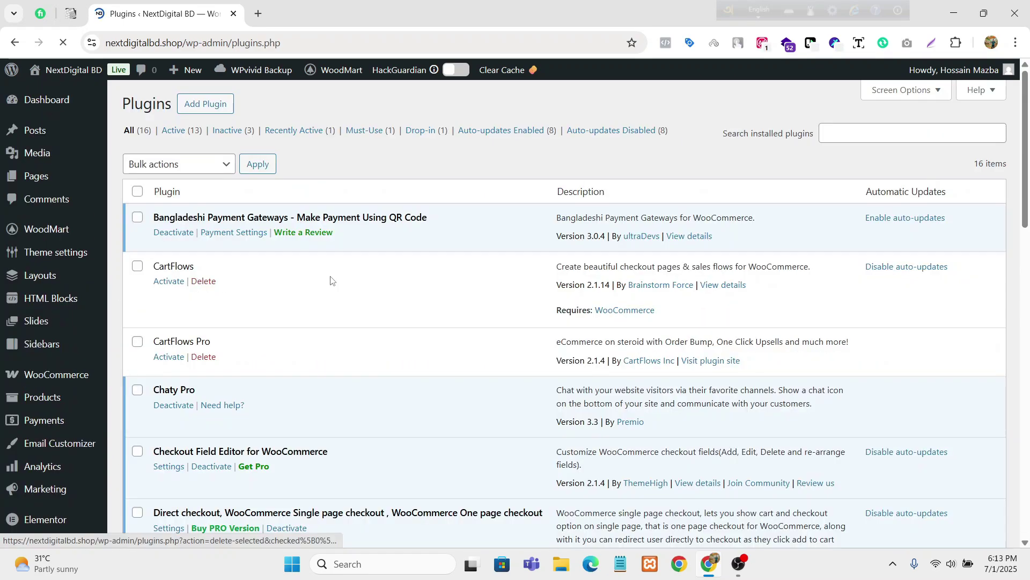
scroll(333, 283, "down", 4)
scroll(332, 283, "down", 9)
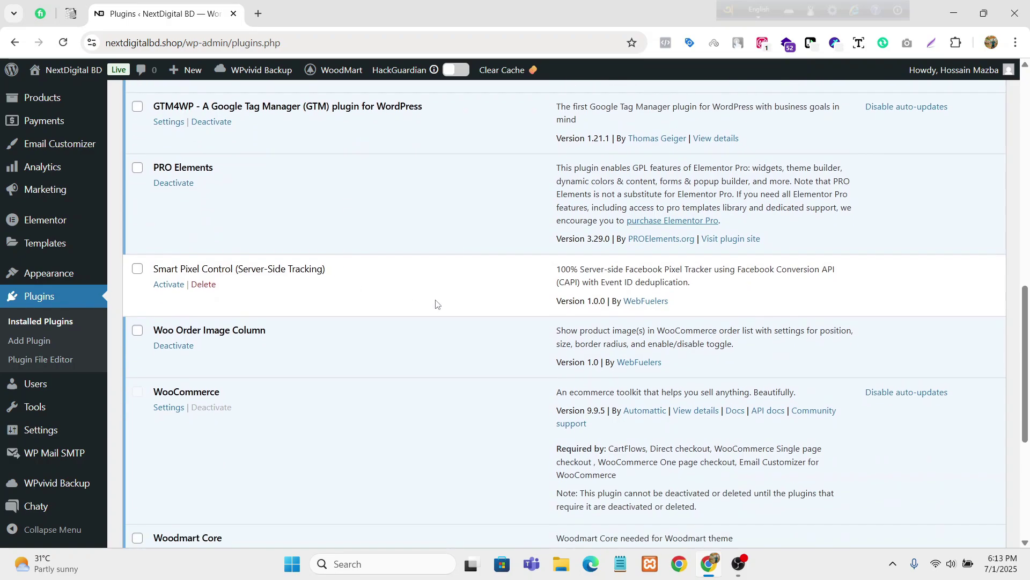
- Highlight the name and description of the Smart Pixel Control plugin to review them, and dismiss the download overlay
left_click_drag(336, 274, 154, 270)
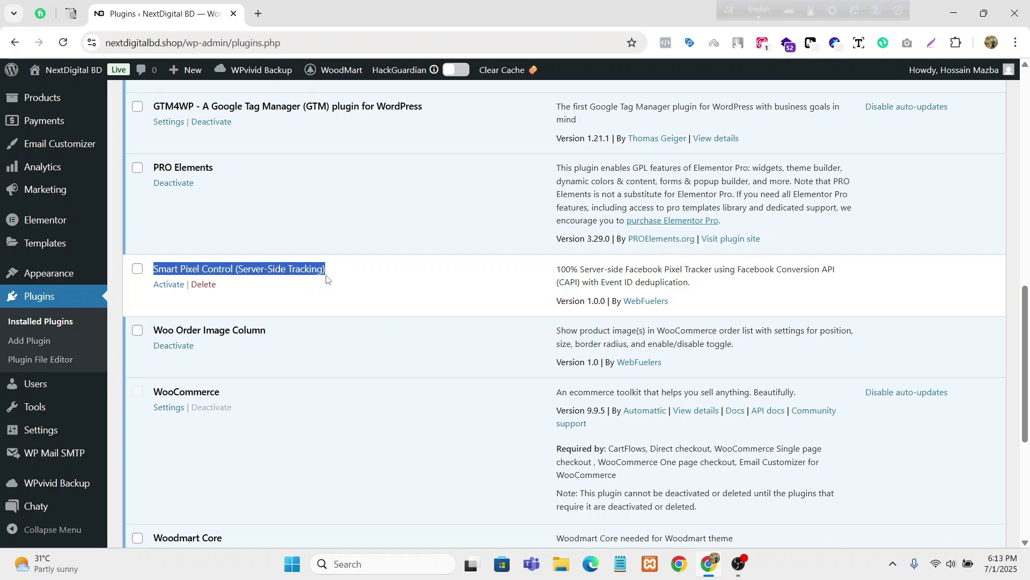
left_click_drag(330, 276, 232, 274)
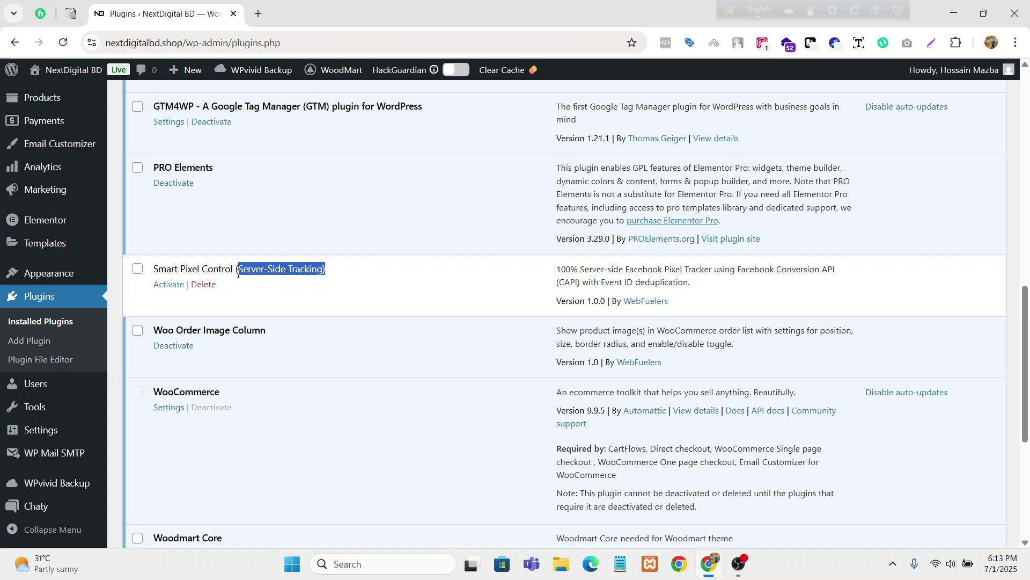
left_click(368, 269)
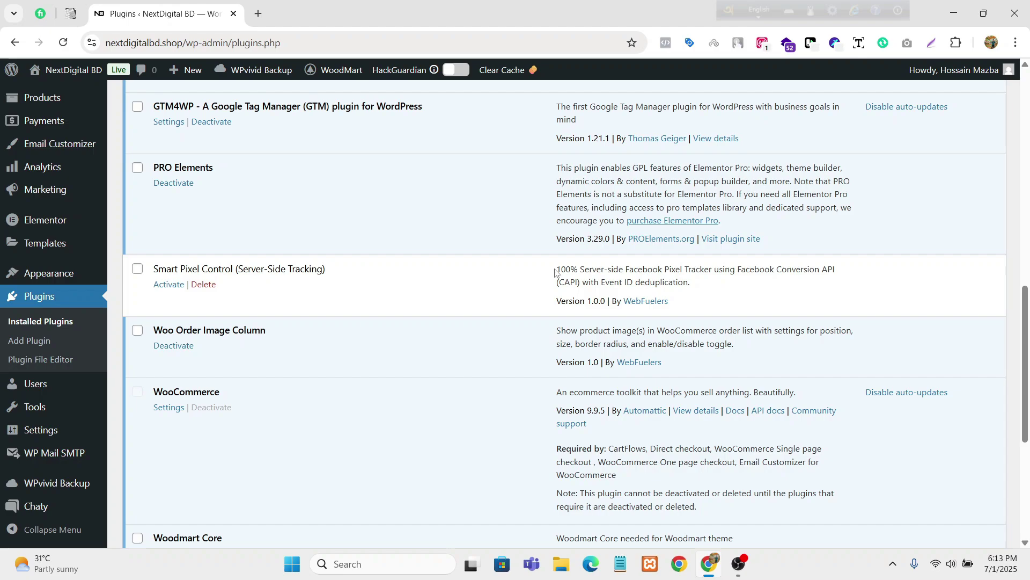
left_click_drag(558, 269, 719, 292)
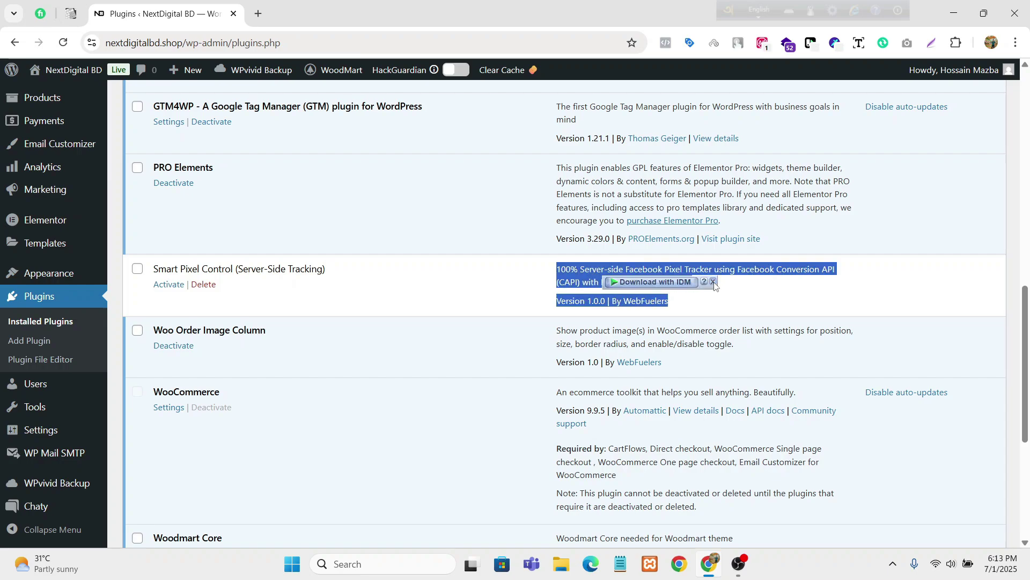
left_click(712, 281)
left_click(715, 283)
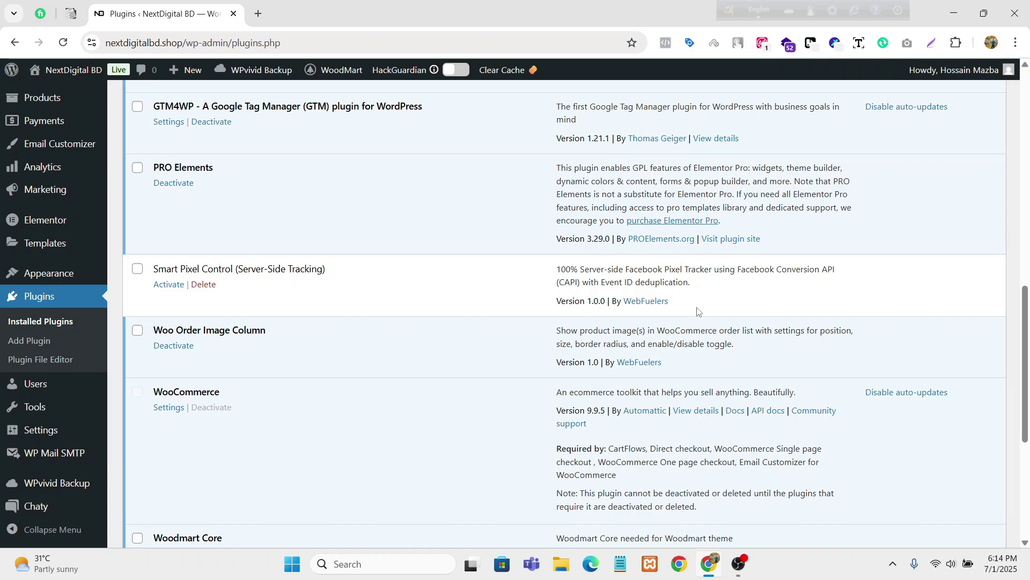
- Activate the Smart Pixel Control (Server-Side Tracking) plugin and open its SmartPixel settings page
left_click(172, 288)
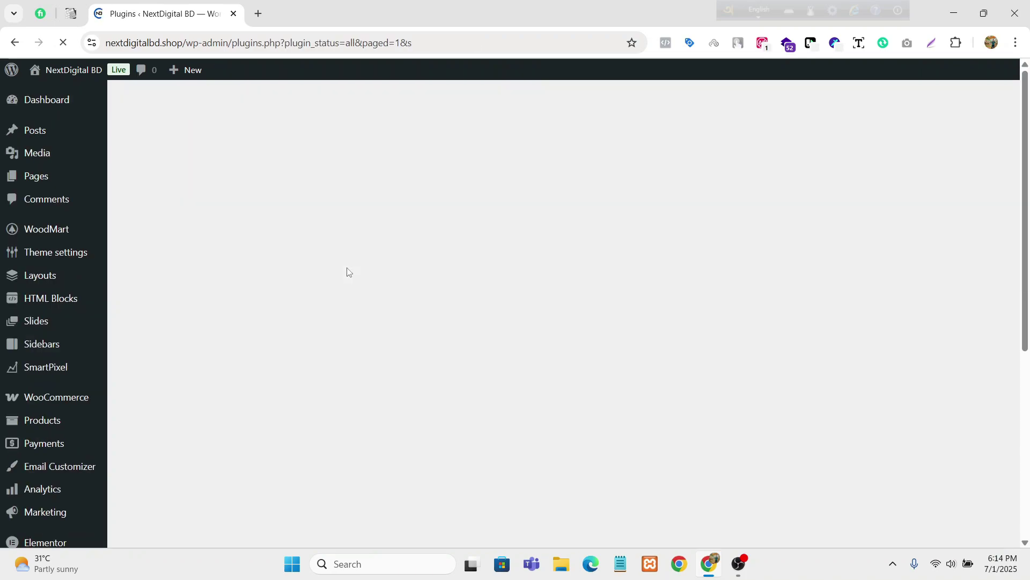
scroll(355, 288, "down", 3)
scroll(299, 131, "up", 3)
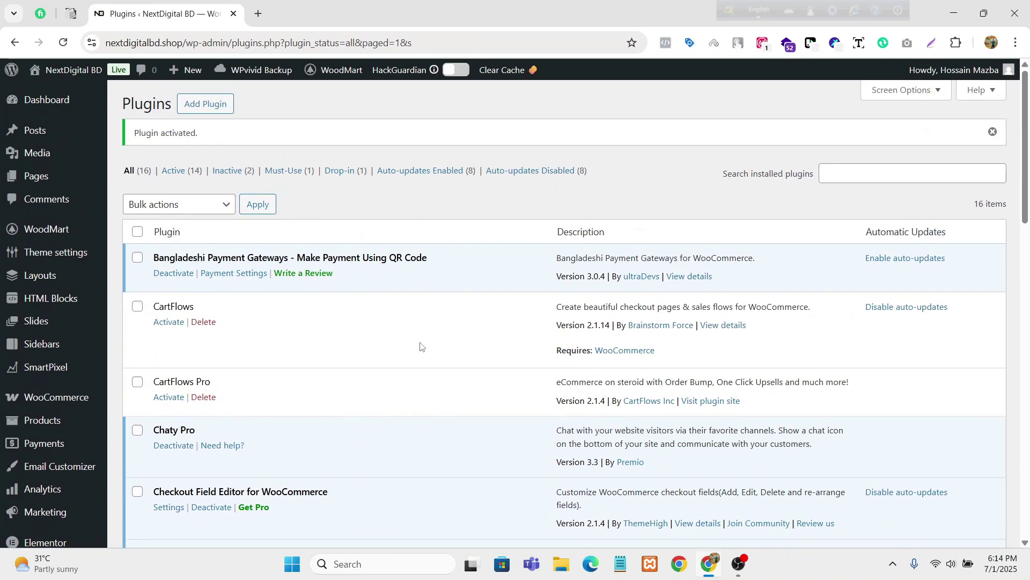
scroll(421, 347, "down", 2)
scroll(359, 358, "up", 2)
left_click(61, 369)
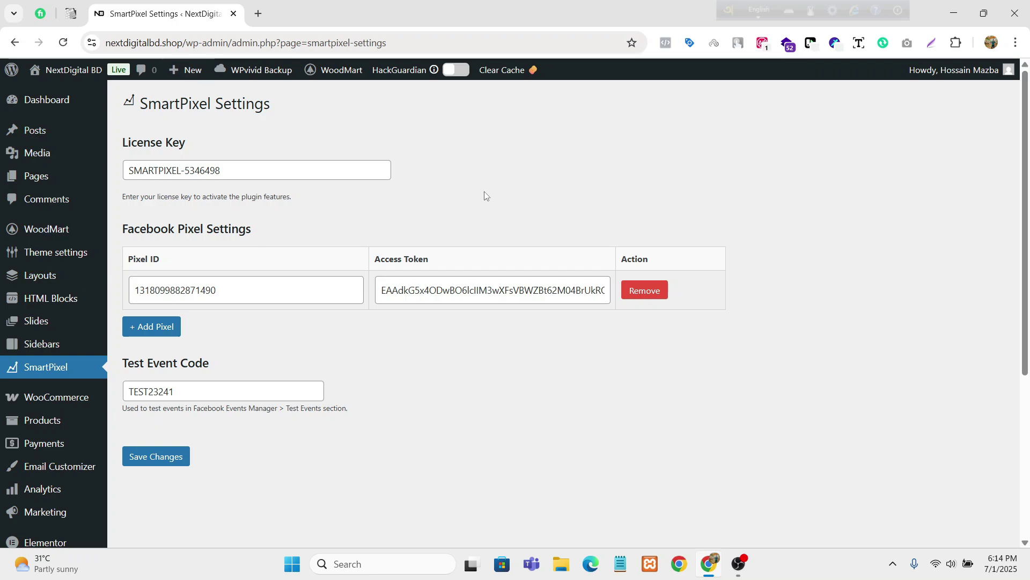
- Replace the stored SmartPixel license key with a dummy license key and save the settings
left_click(245, 173)
key("ctrl+a")
key("BackSpace")
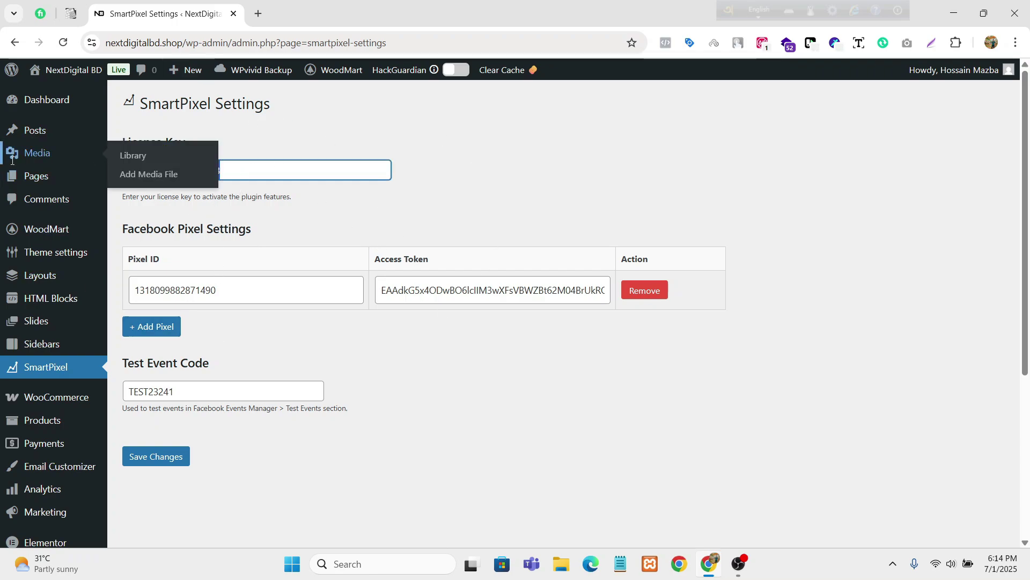
left_click(346, 208)
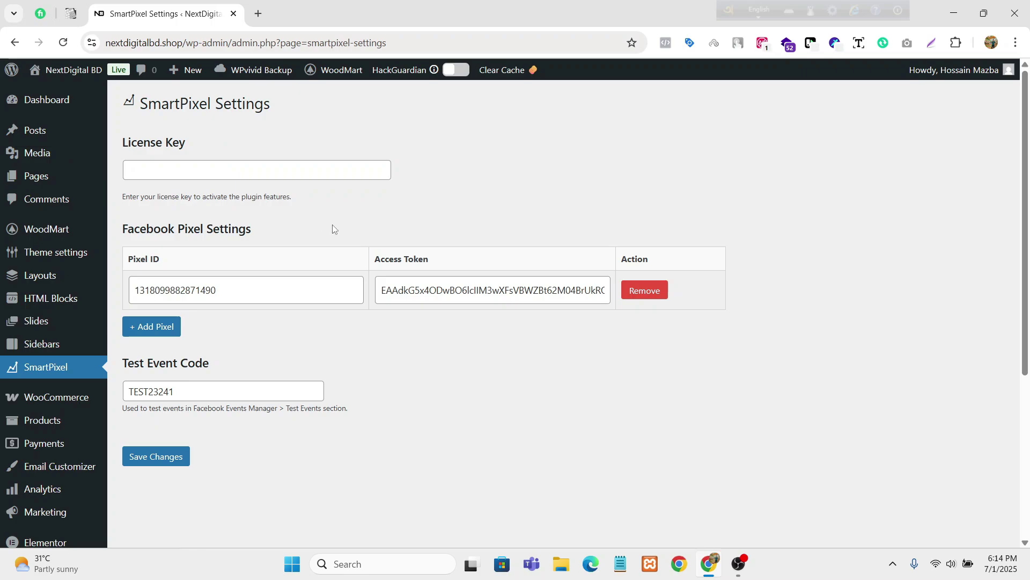
left_click(299, 171)
type("dgd")
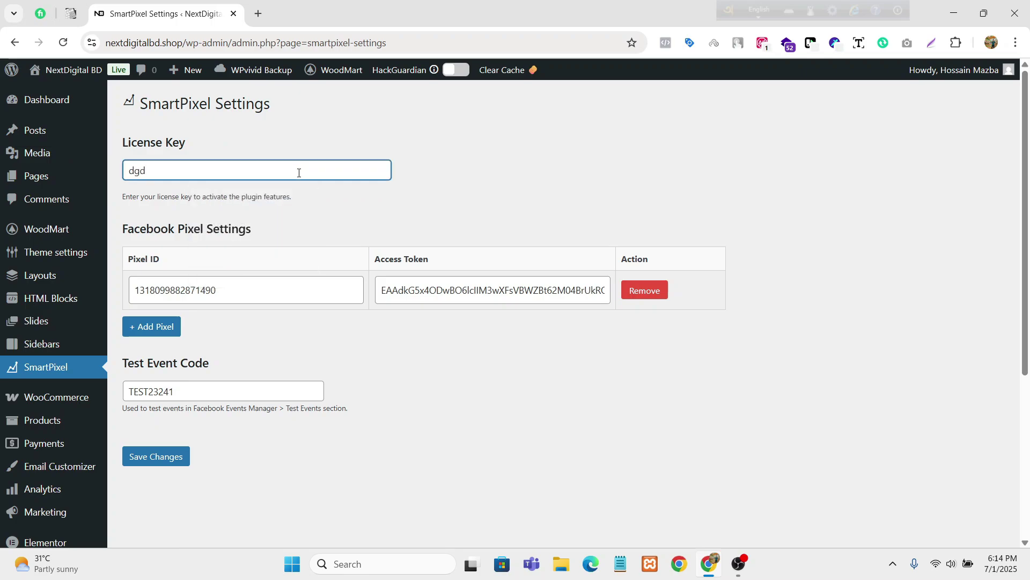
key("Return")
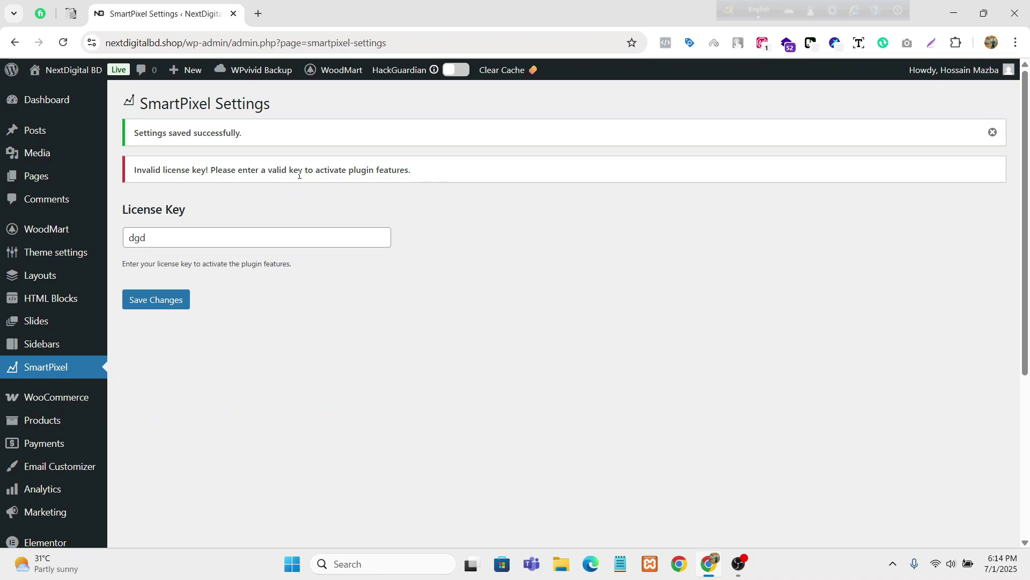
- Dismiss the saved notice, replace the dummy license key with the stored valid SmartPixel license key, and save the settings
left_click_drag(137, 170, 596, 179)
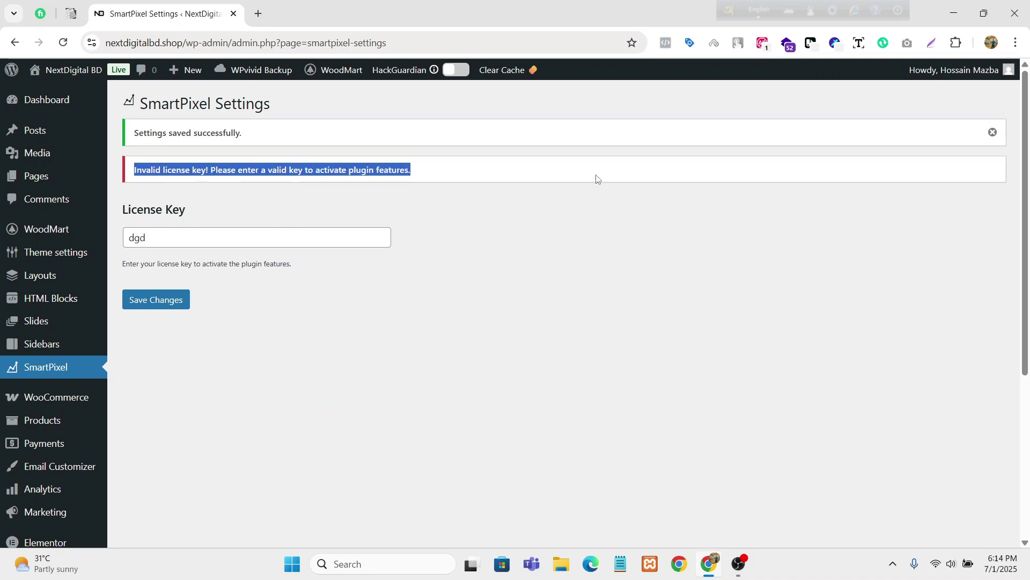
left_click(992, 132)
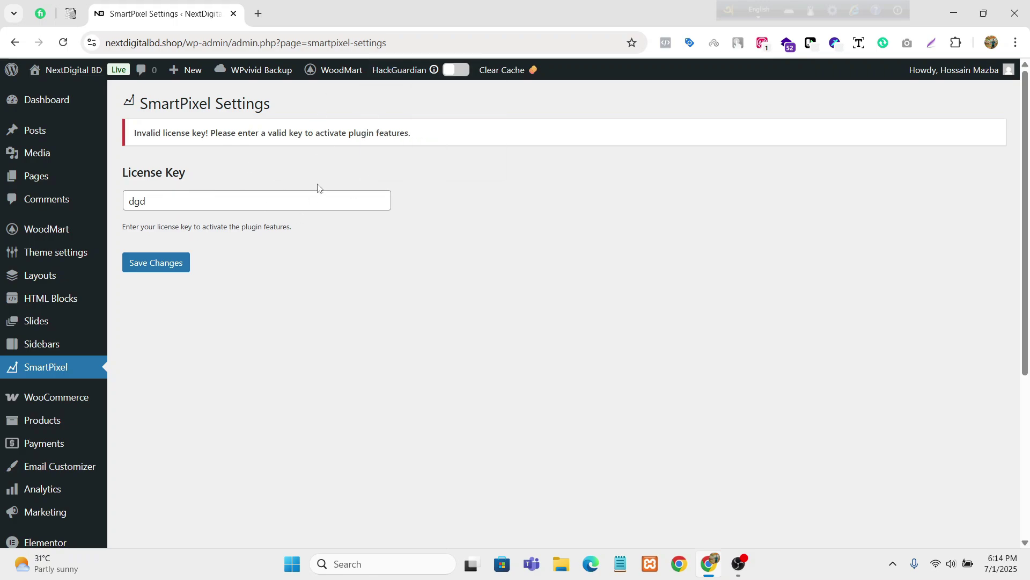
left_click_drag(288, 206, 62, 201)
key("BackSpace")
left_click(248, 202)
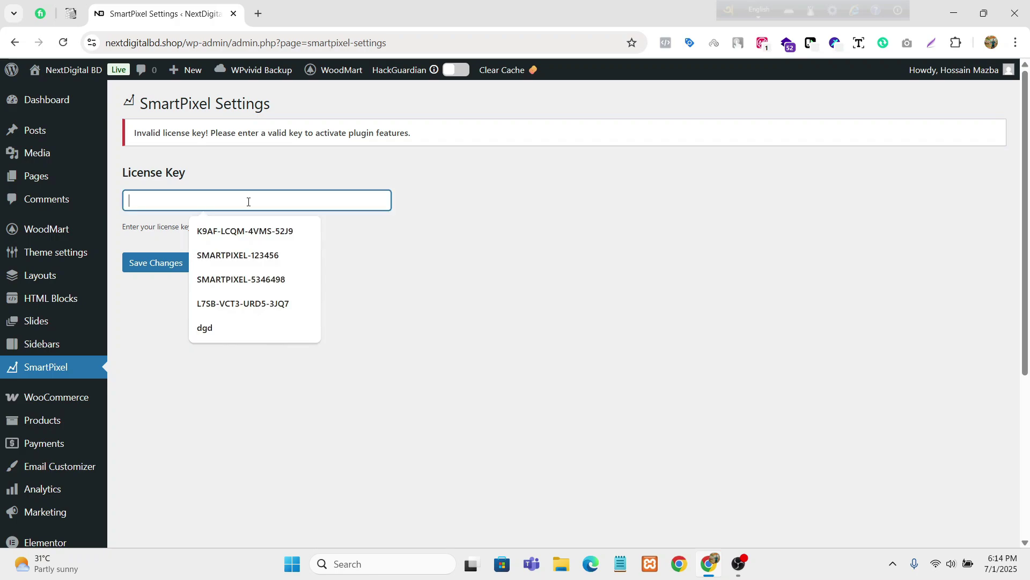
left_click(241, 279)
left_click(172, 261)
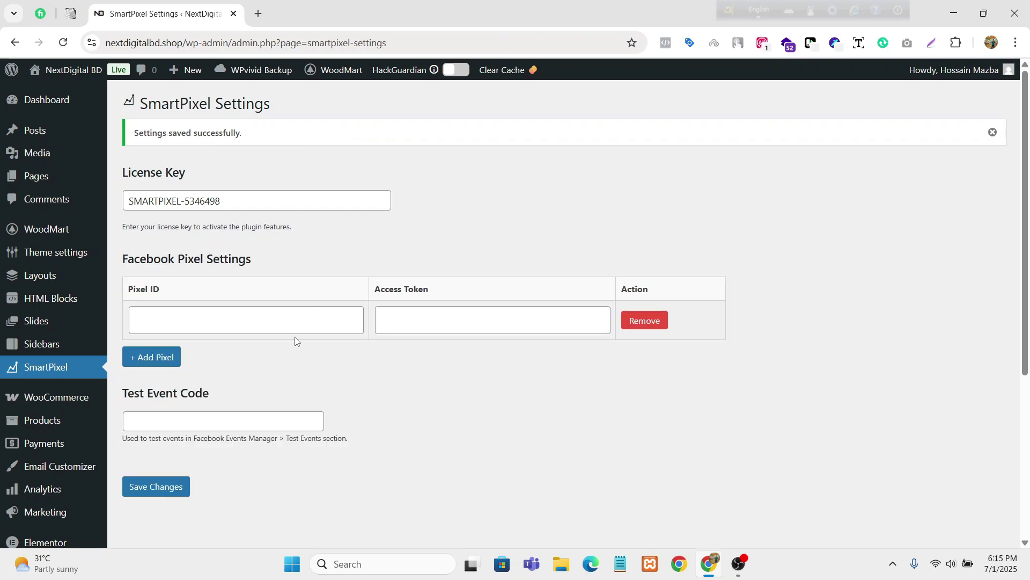
- Review the Facebook Pixel Settings and Test Event Code sections, save the SmartPixel settings again, and dismiss the notice
scroll(151, 144, "down", 2)
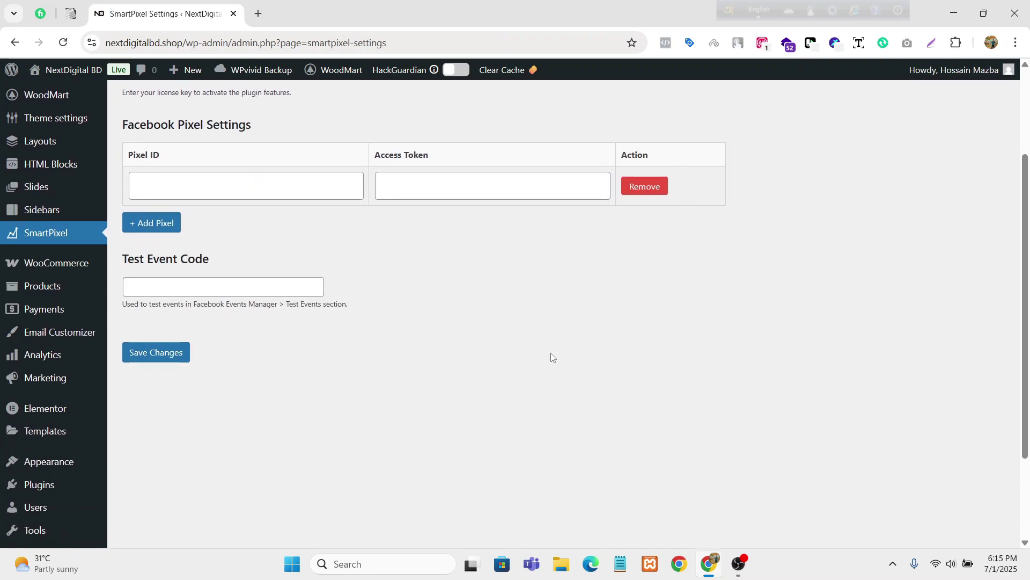
scroll(414, 276, "up", 2)
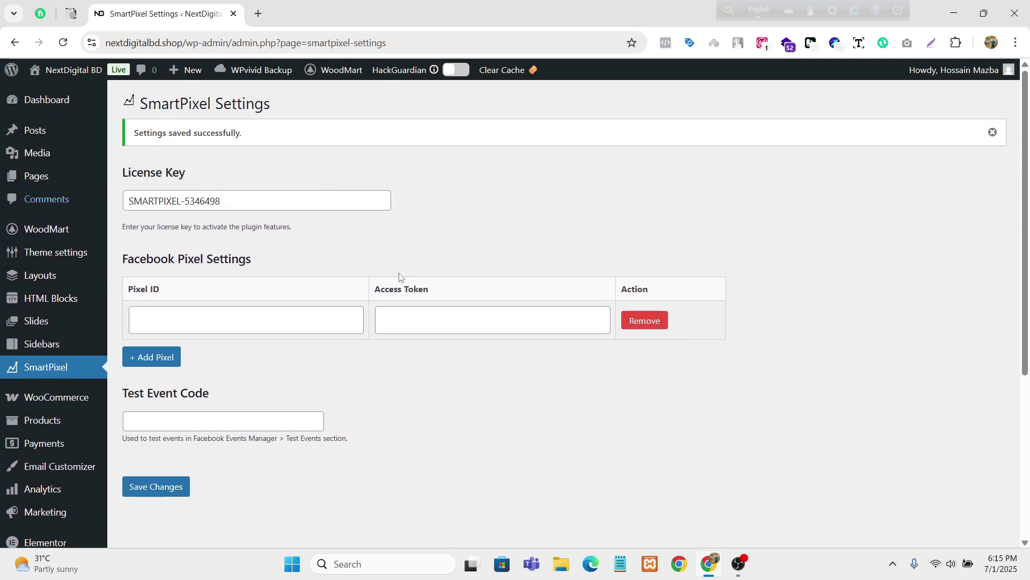
scroll(351, 371, "down", 1)
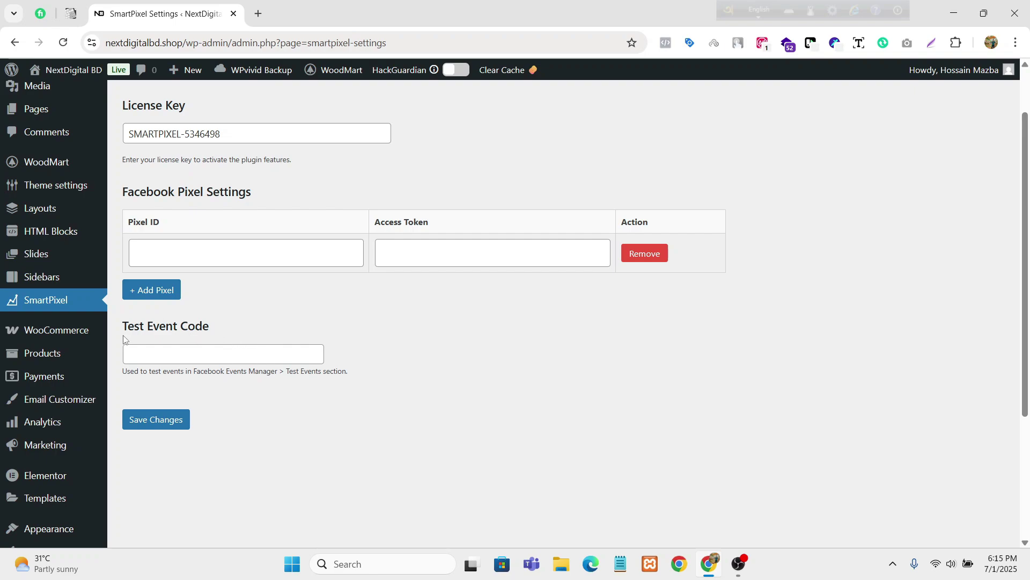
left_click_drag(117, 329, 244, 321)
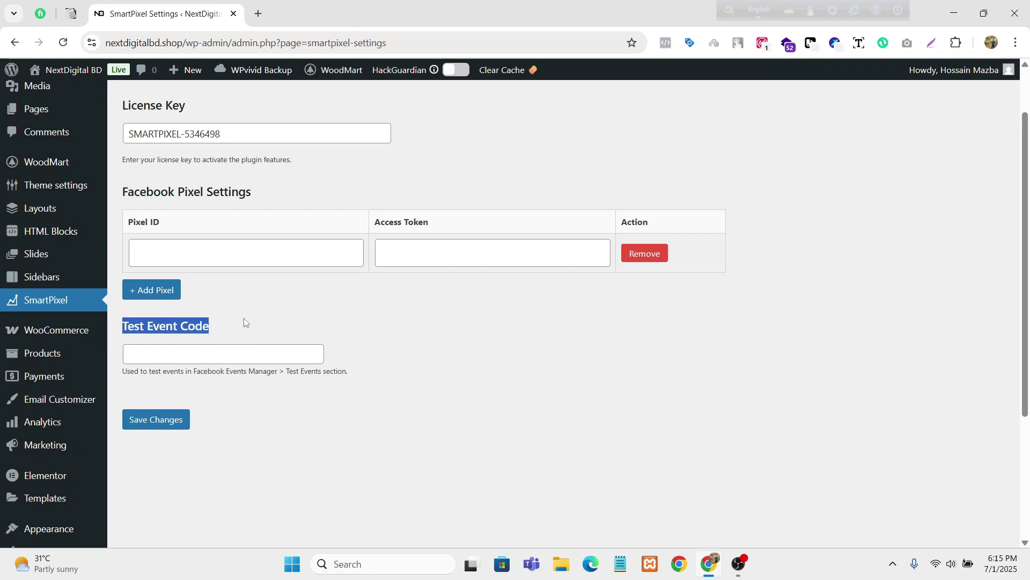
left_click(244, 321)
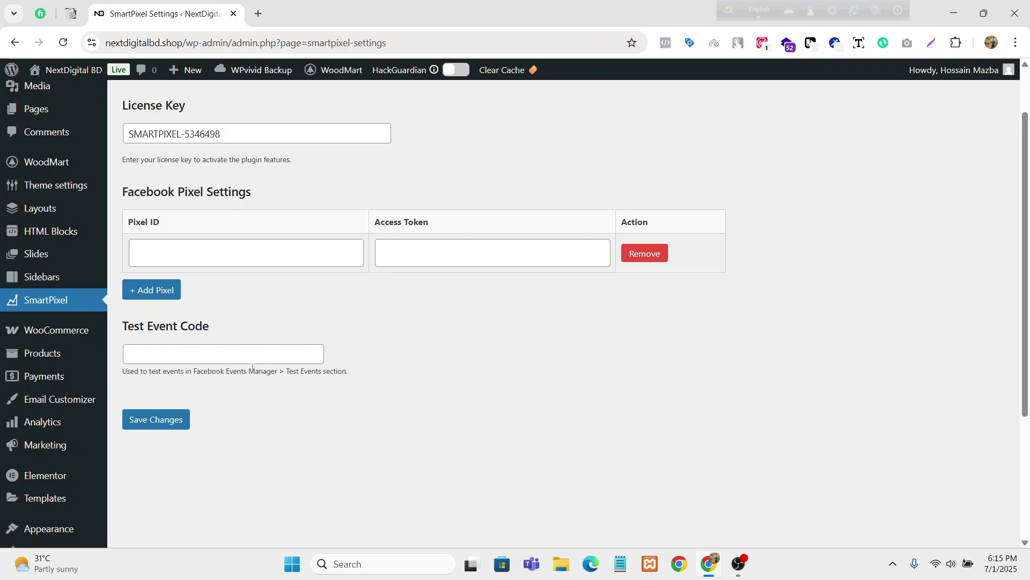
left_click(155, 419)
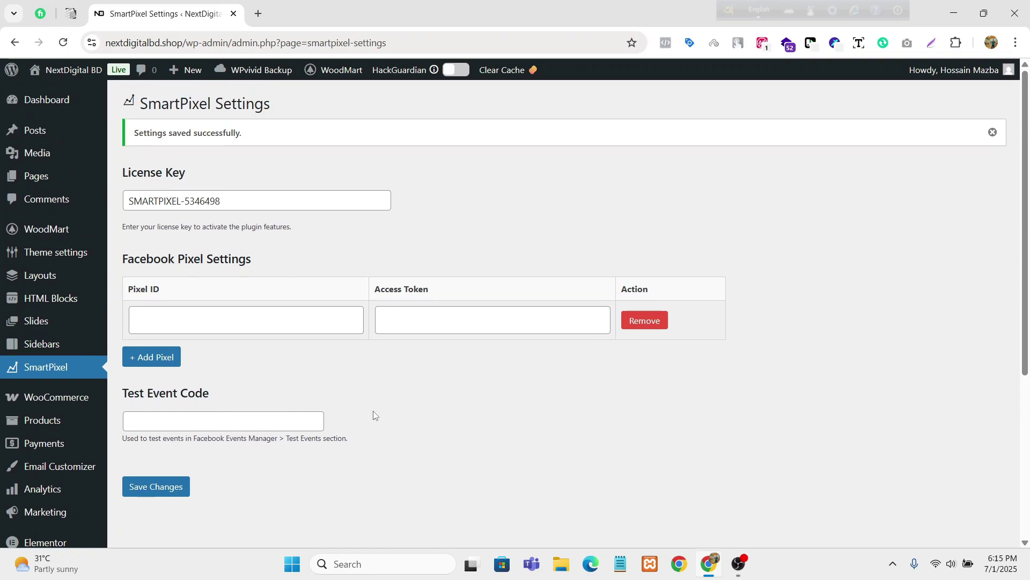
left_click(992, 132)
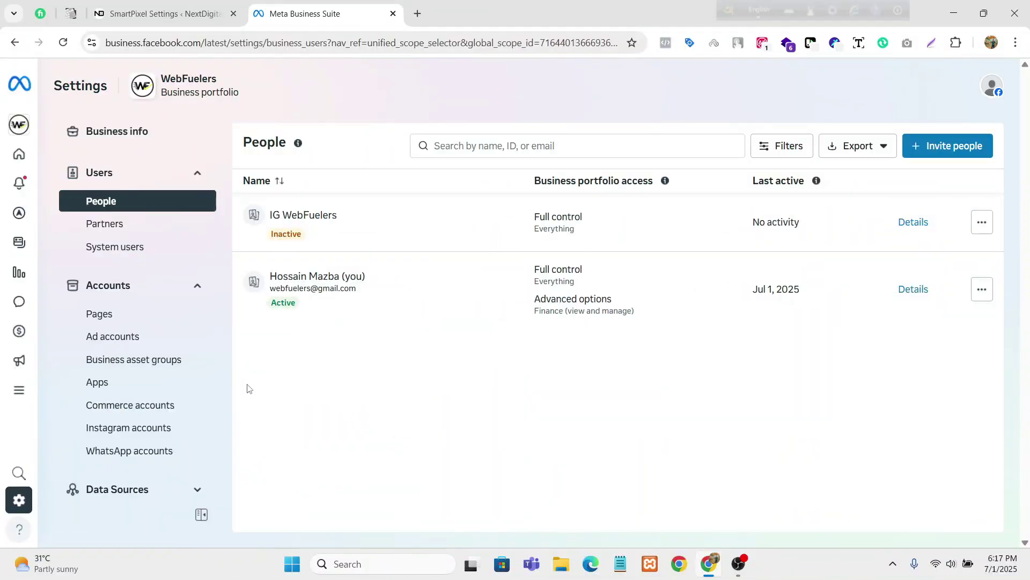
- In Meta Business Suite settings, open the NextDigital BD dataset under Datasets & pixels and view it in Events Manager
scroll(168, 314, "down", 4)
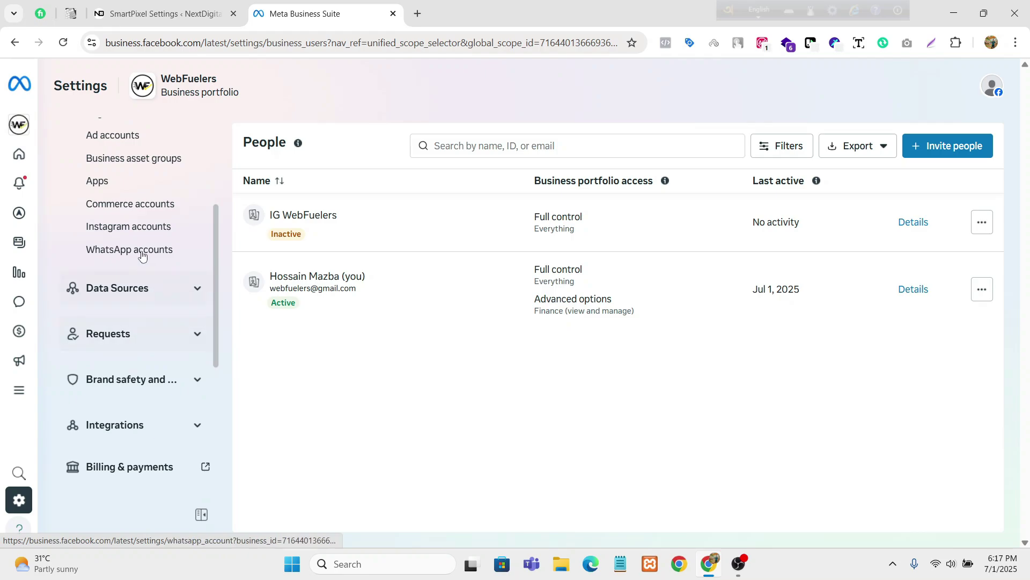
left_click(143, 290)
scroll(137, 295, "down", 1)
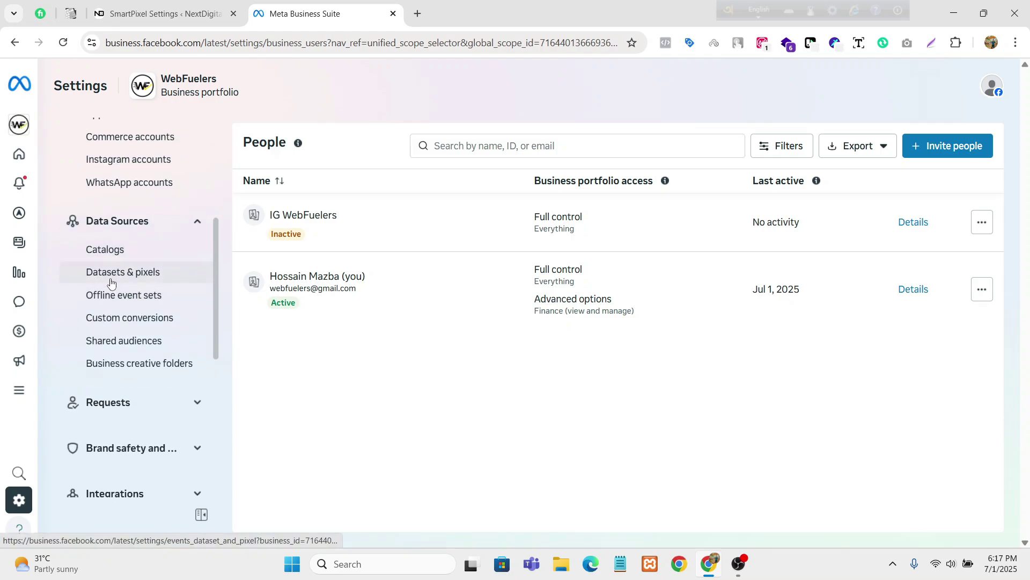
left_click(130, 274)
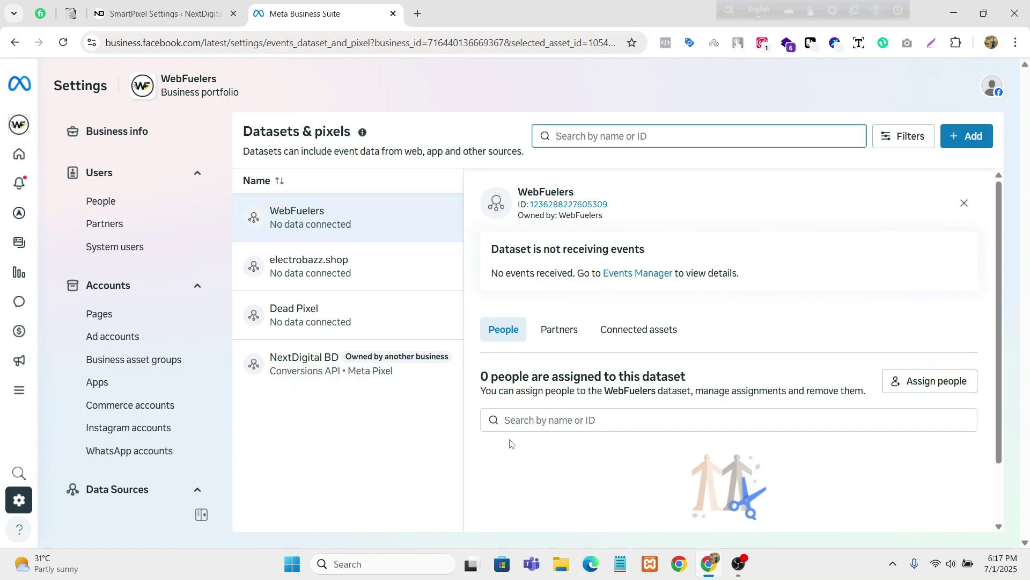
scroll(510, 443, "down", 2)
left_click(391, 387)
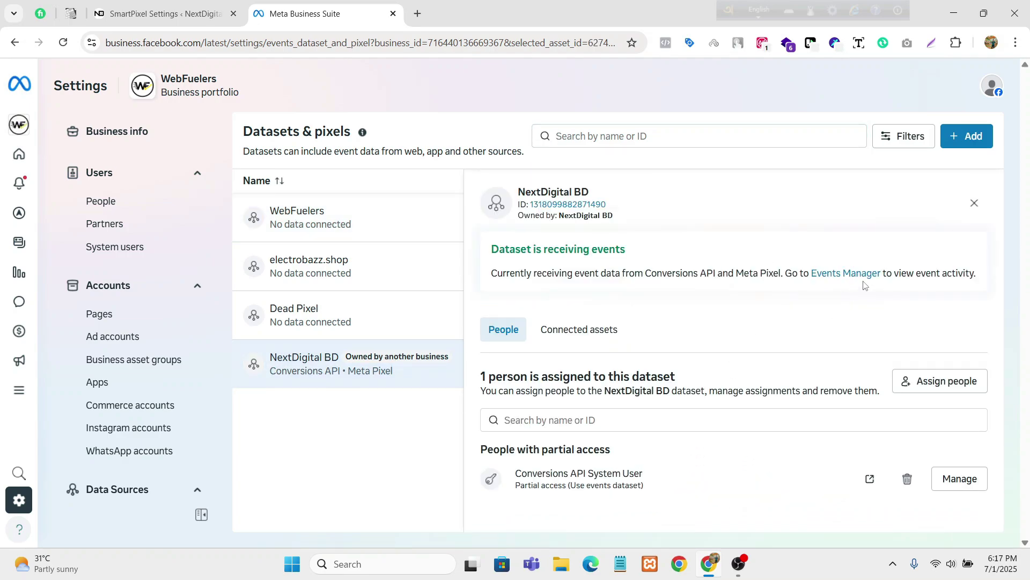
left_click(848, 275)
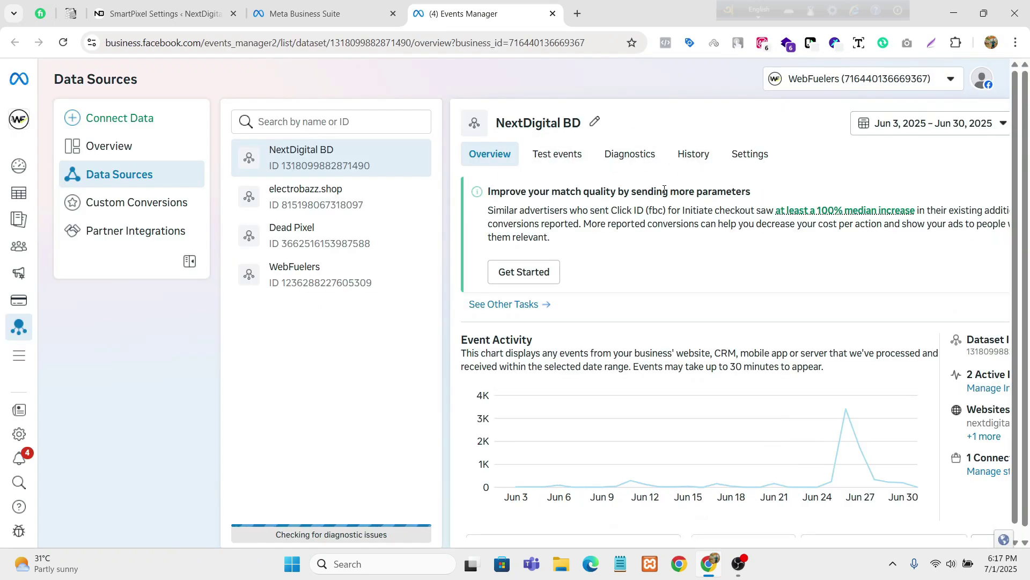
- Copy the NextDigital BD dataset ID from Events Manager and paste it as the Pixel ID in SmartPixel Settings
left_click(163, 13)
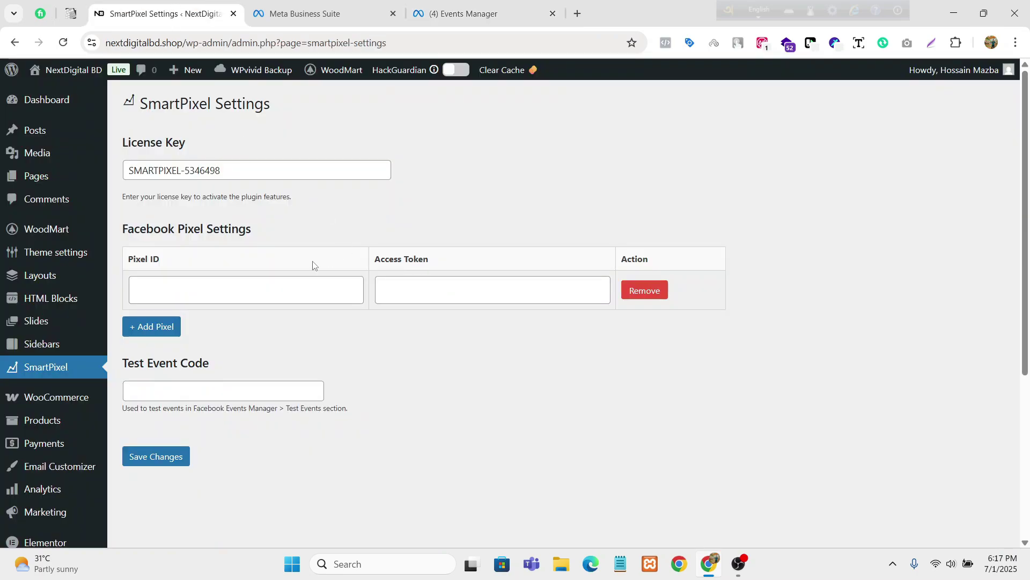
left_click(467, 13)
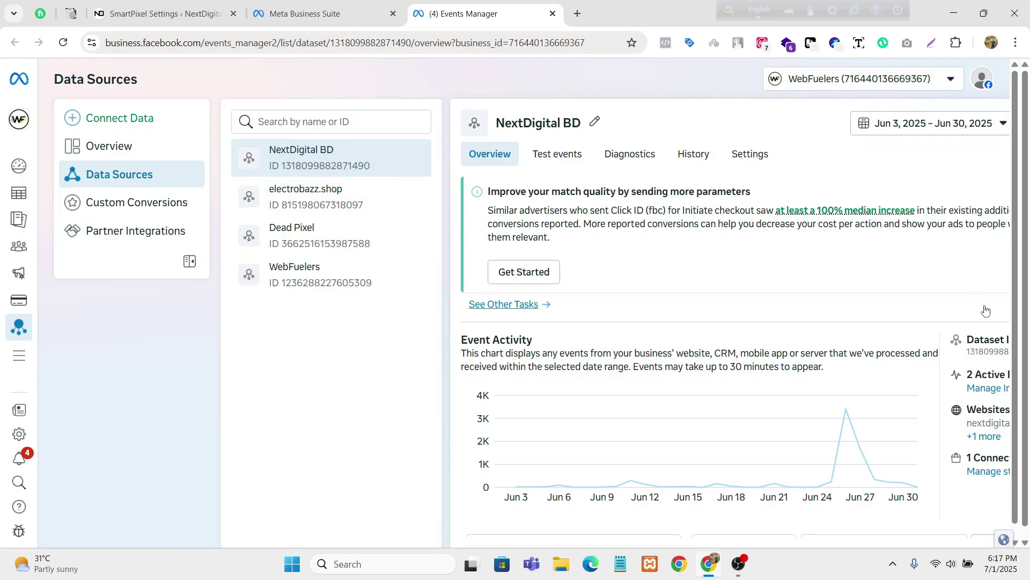
left_click(993, 352)
left_click(161, 14)
left_click(261, 283)
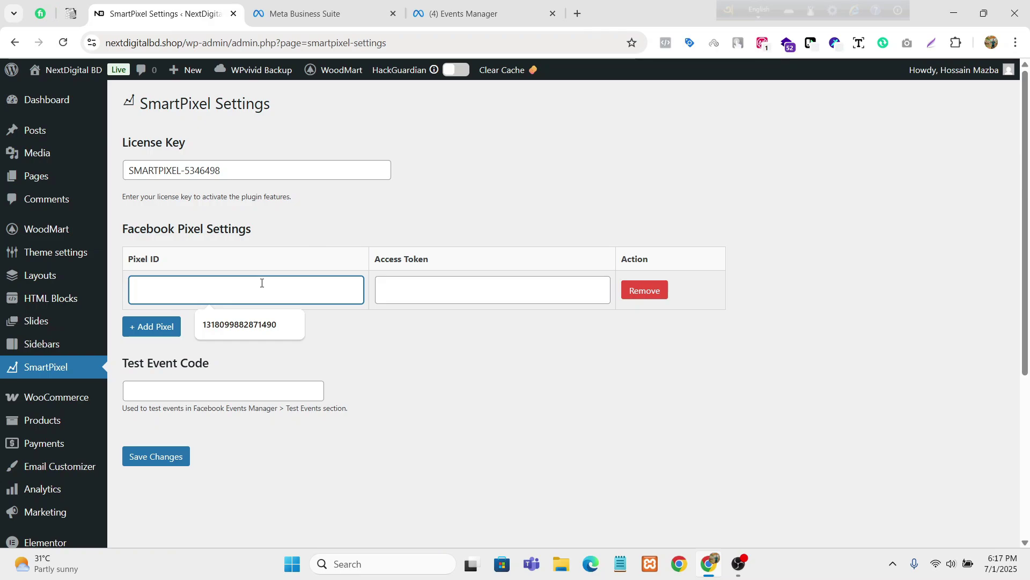
key("ctrl+v")
left_click(414, 345)
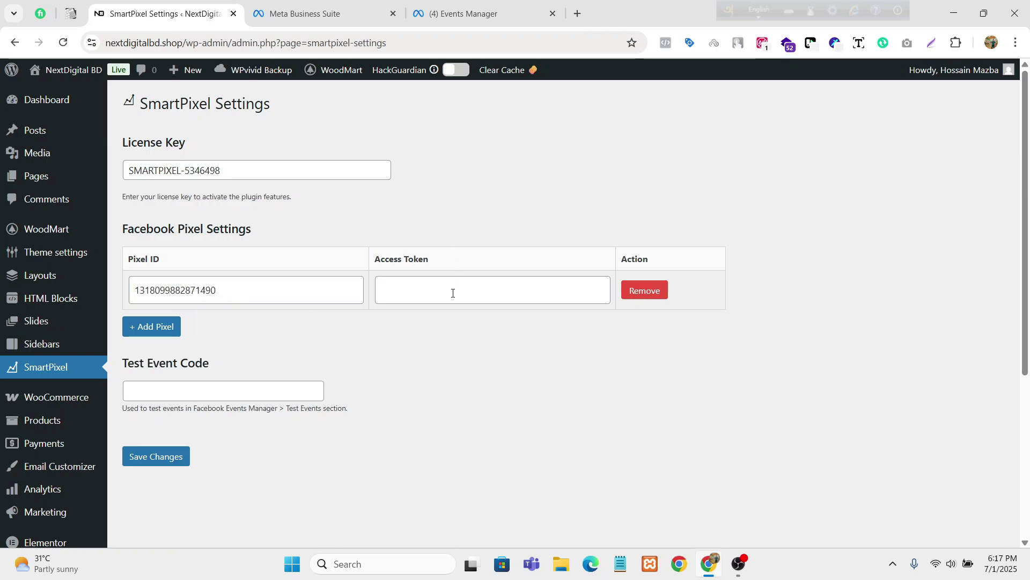
- In Events Manager, generate an access token with Dataset Quality API for the NextDigital BD dataset and copy it
left_click(463, 16)
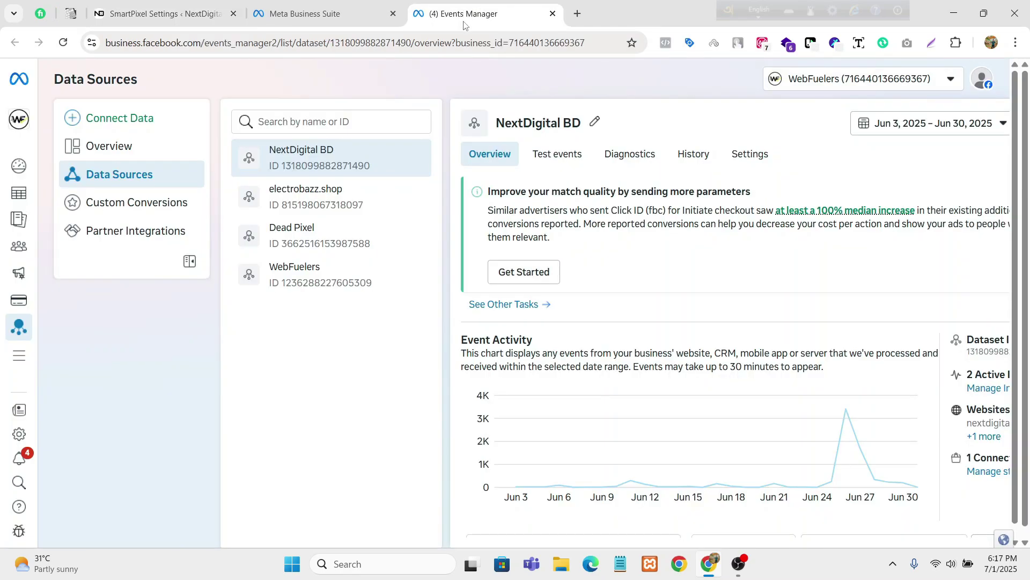
left_click(749, 155)
scroll(751, 304, "down", 6)
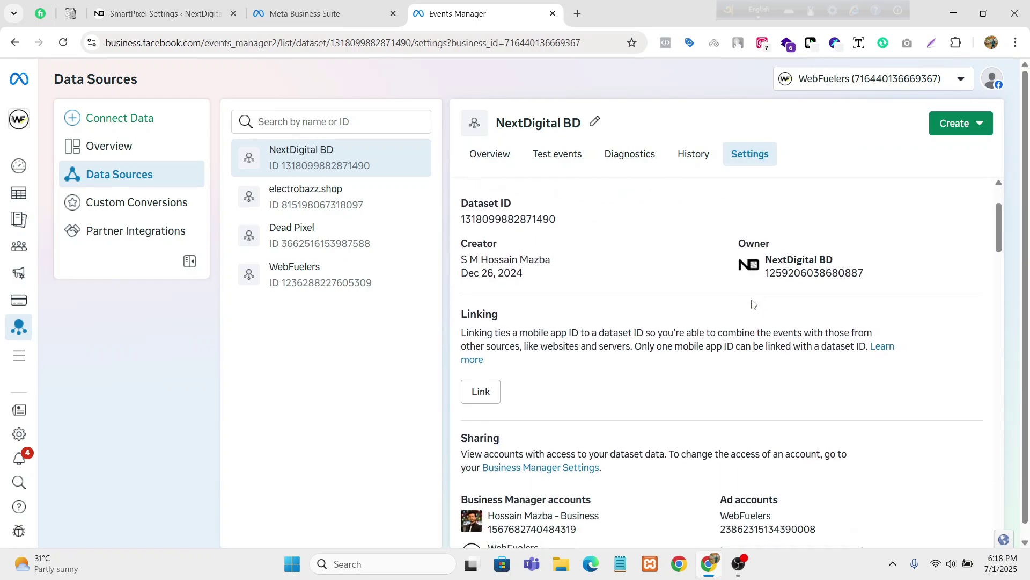
scroll(750, 302, "up", 4)
scroll(746, 304, "down", 3)
scroll(745, 304, "down", 7)
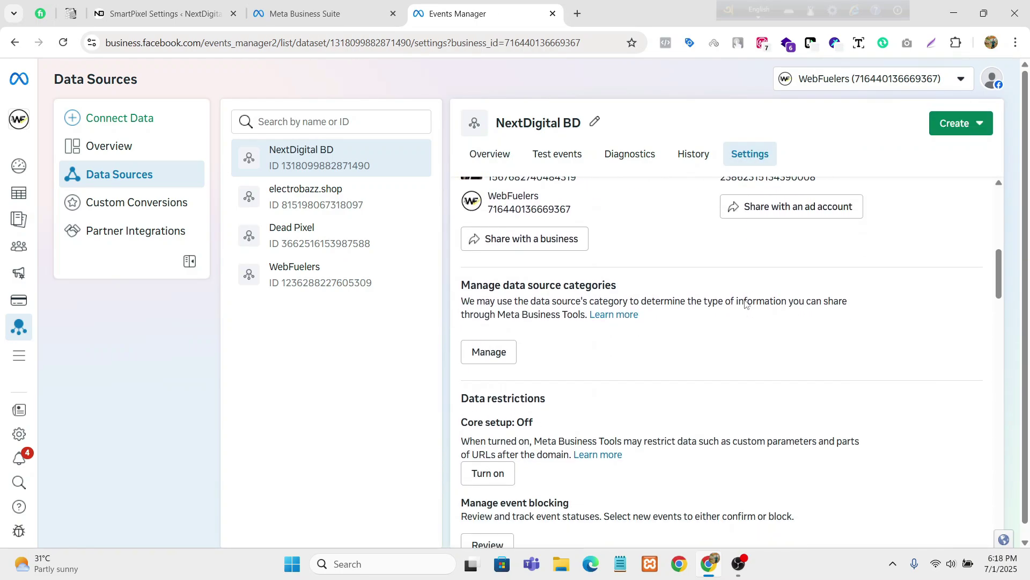
scroll(743, 306, "down", 8)
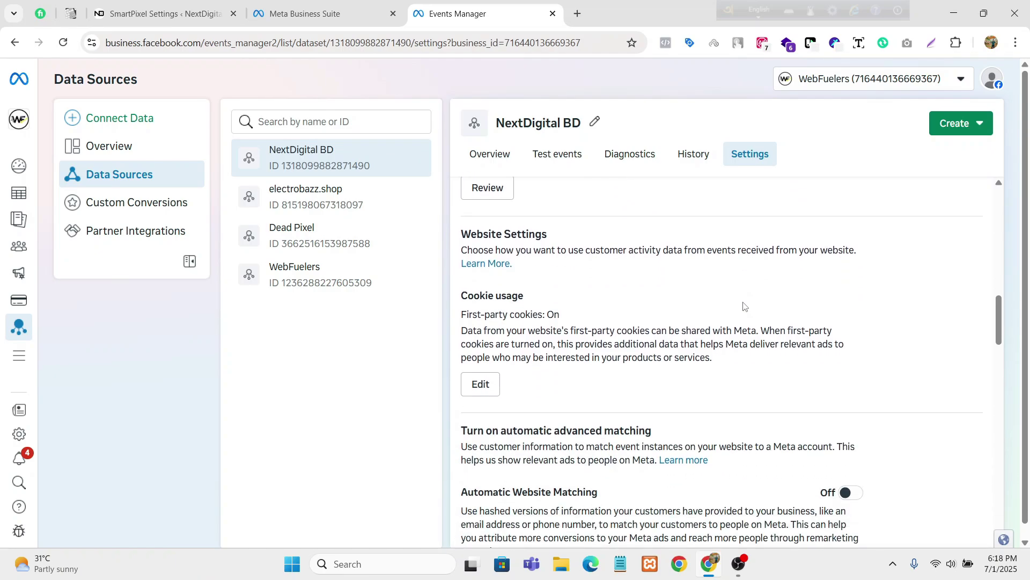
scroll(737, 305, "down", 7)
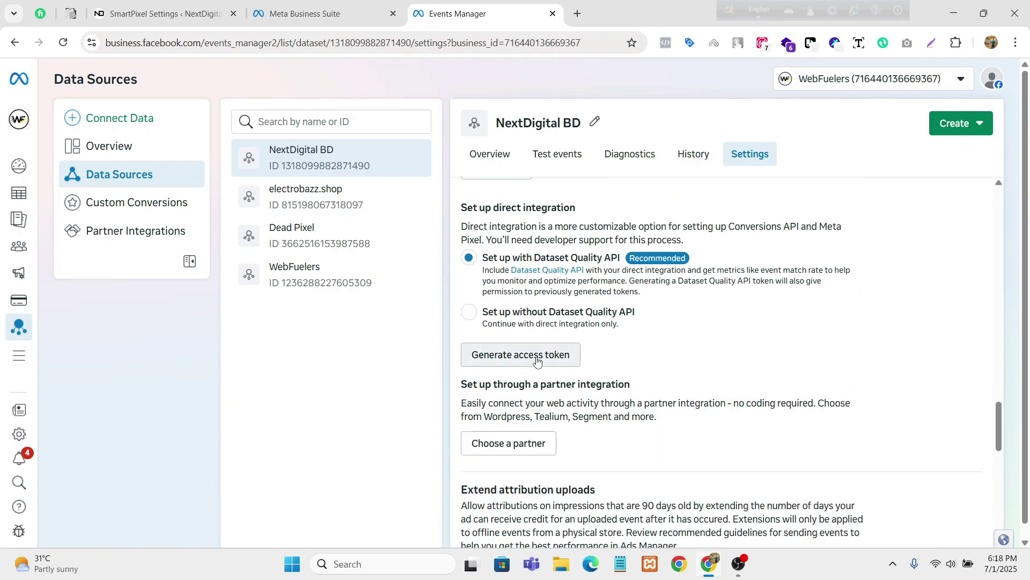
left_click(525, 356)
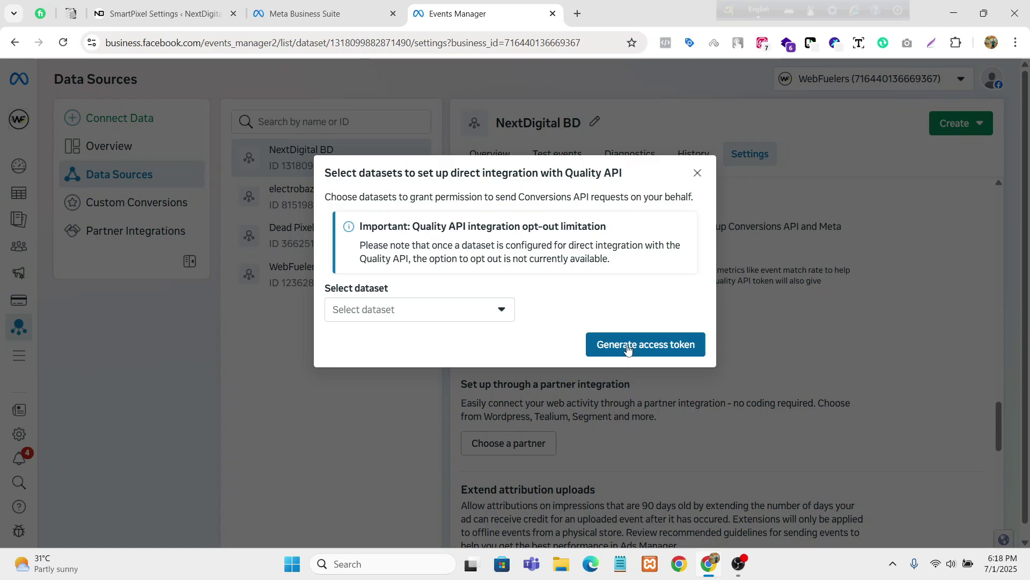
left_click(630, 346)
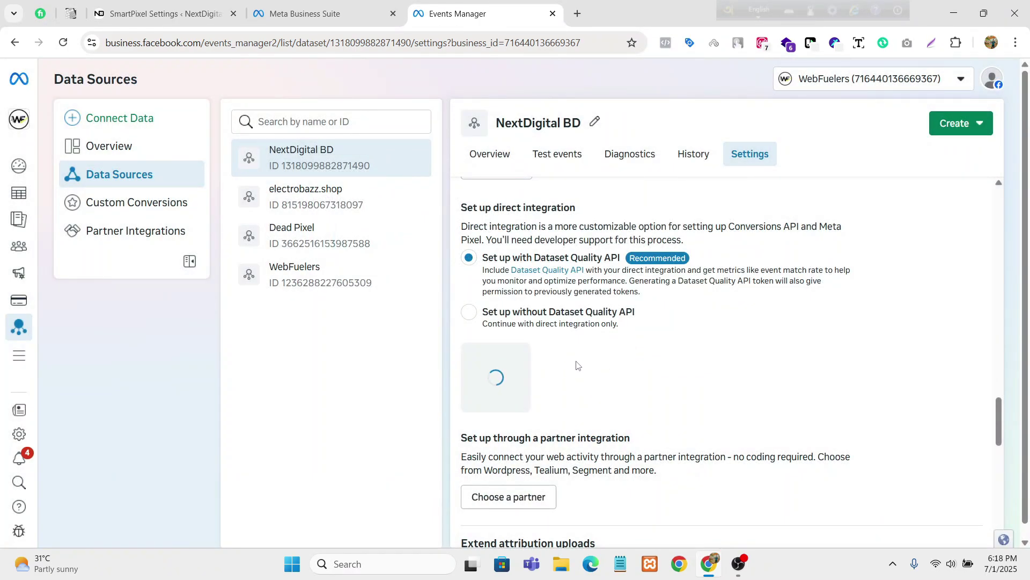
left_click(574, 418)
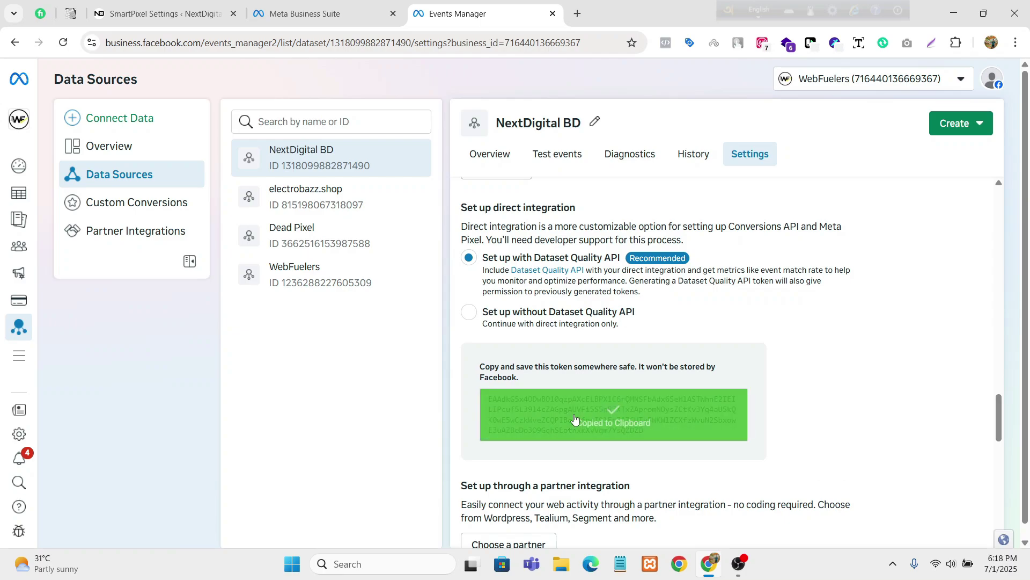
- Back in SmartPixel Settings, paste the copied access token into the pixel's Access Token field
left_click(139, 10)
left_click(462, 291)
key("ctrl+v")
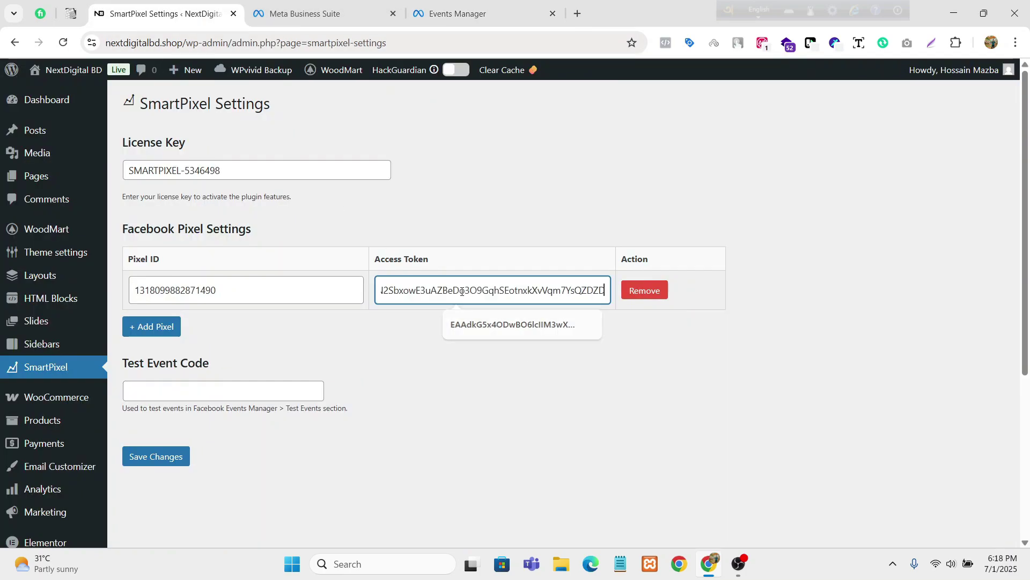
left_click(509, 367)
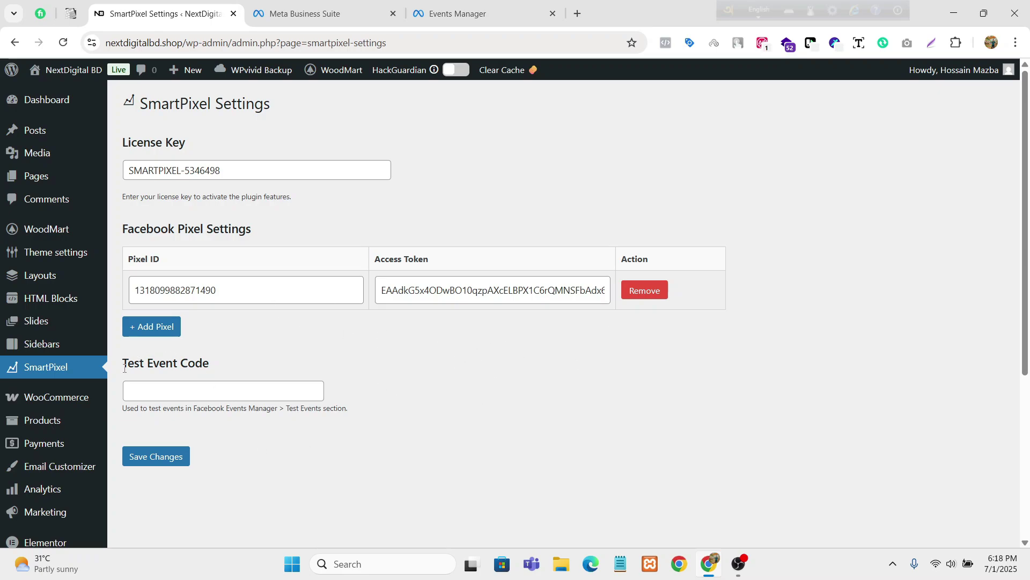
- Highlight the Test Event Code heading, then copy the server test event code from the dataset's test events in Events Manager
left_click_drag(125, 368, 228, 356)
left_click(340, 336)
left_click(473, 12)
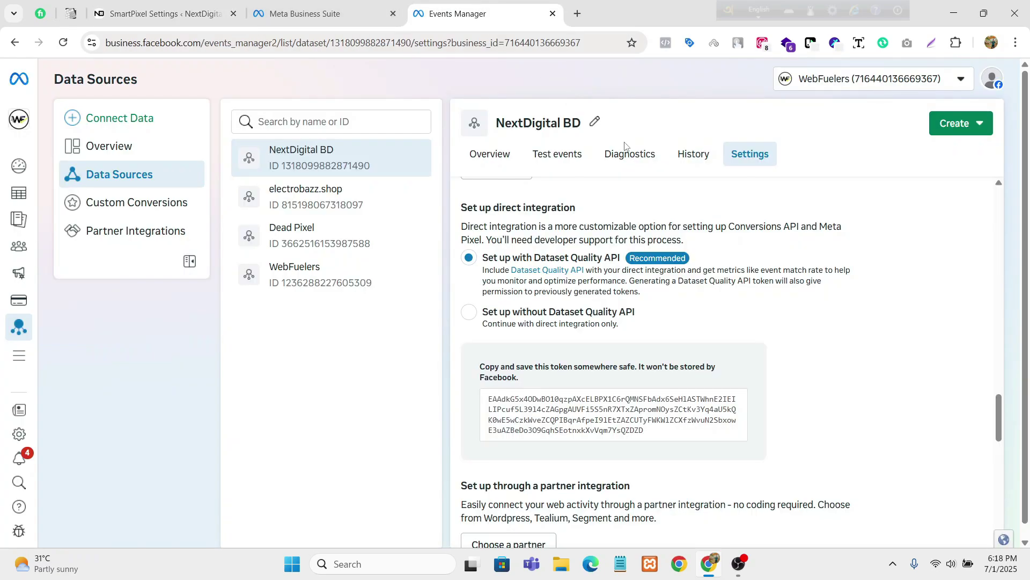
left_click(558, 157)
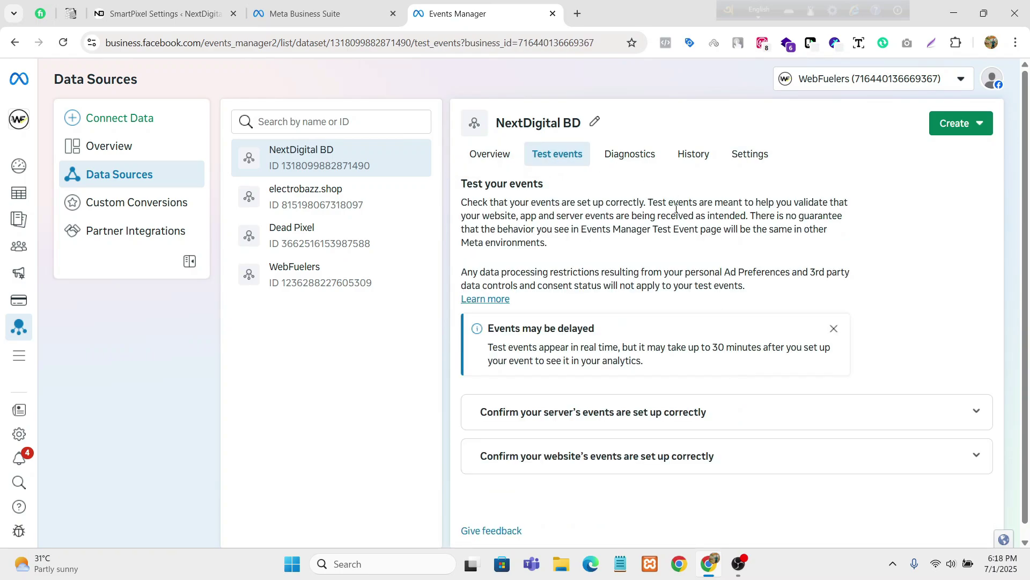
scroll(762, 402, "down", 1)
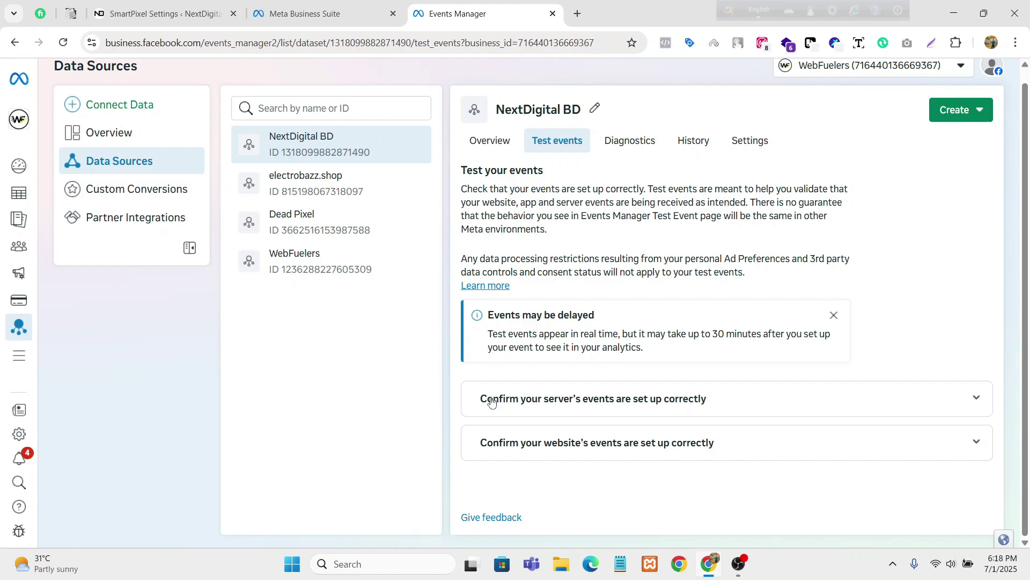
left_click(755, 403)
scroll(760, 260, "down", 2)
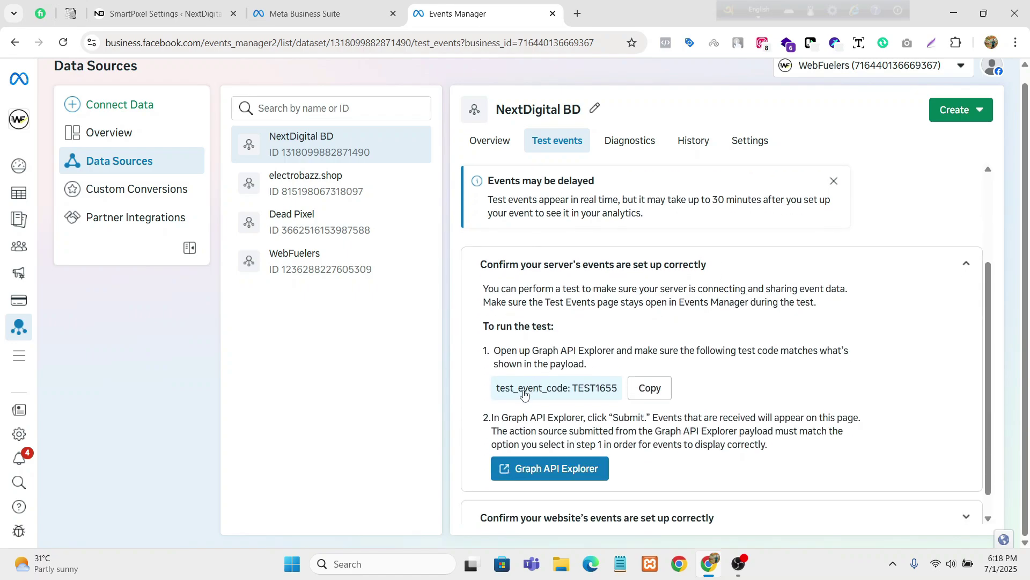
left_click(650, 388)
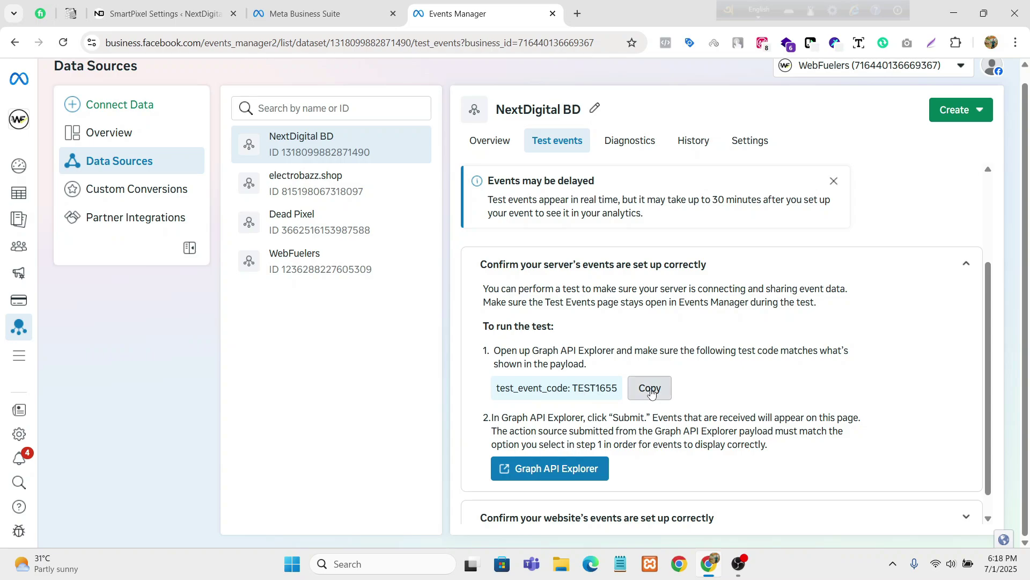
- Paste the copied test event code into the Test Event Code field in SmartPixel Settings, save the changes and dismiss the notice
left_click(161, 13)
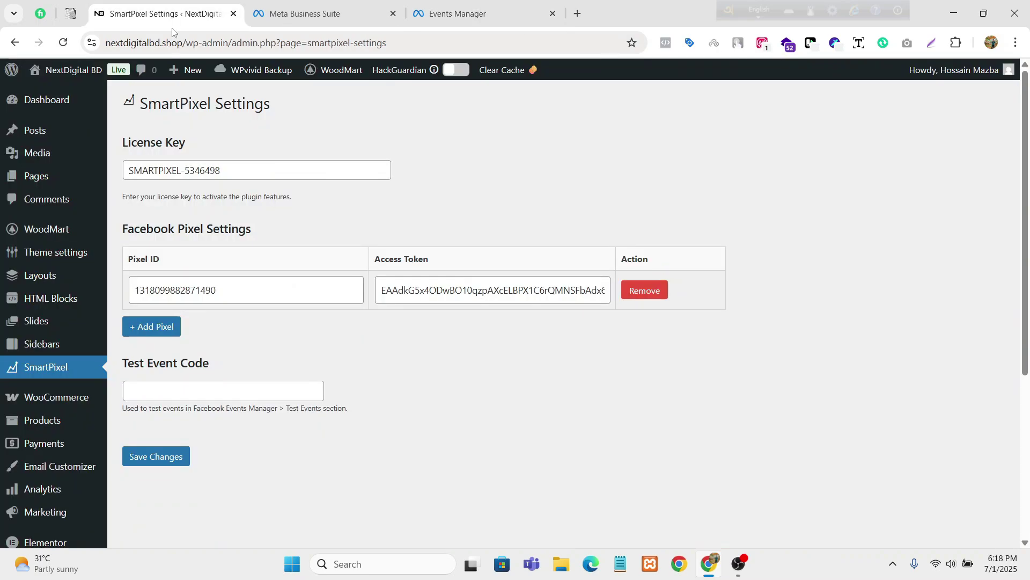
left_click(210, 392)
key("ctrl+v")
left_click(154, 461)
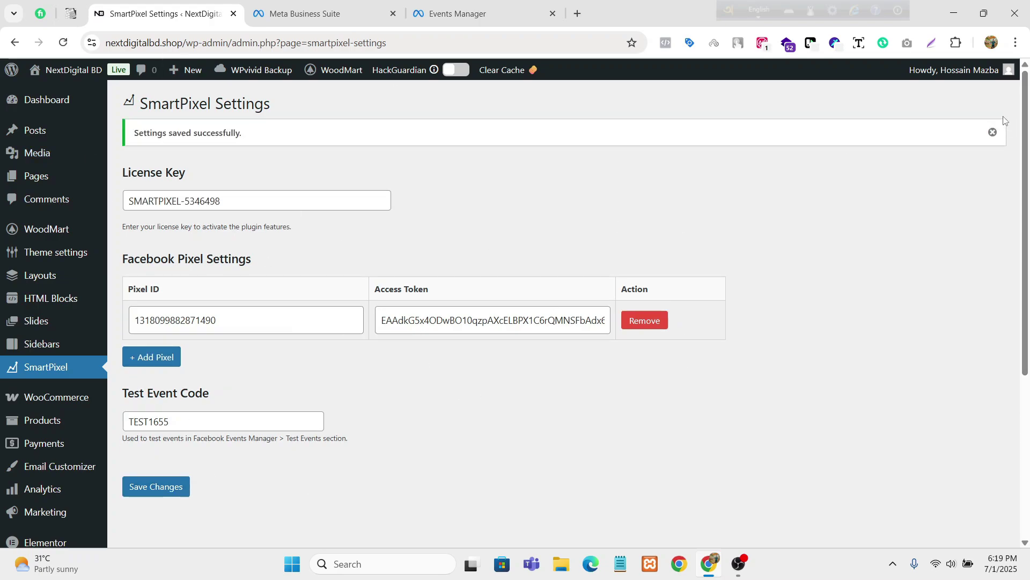
left_click(992, 132)
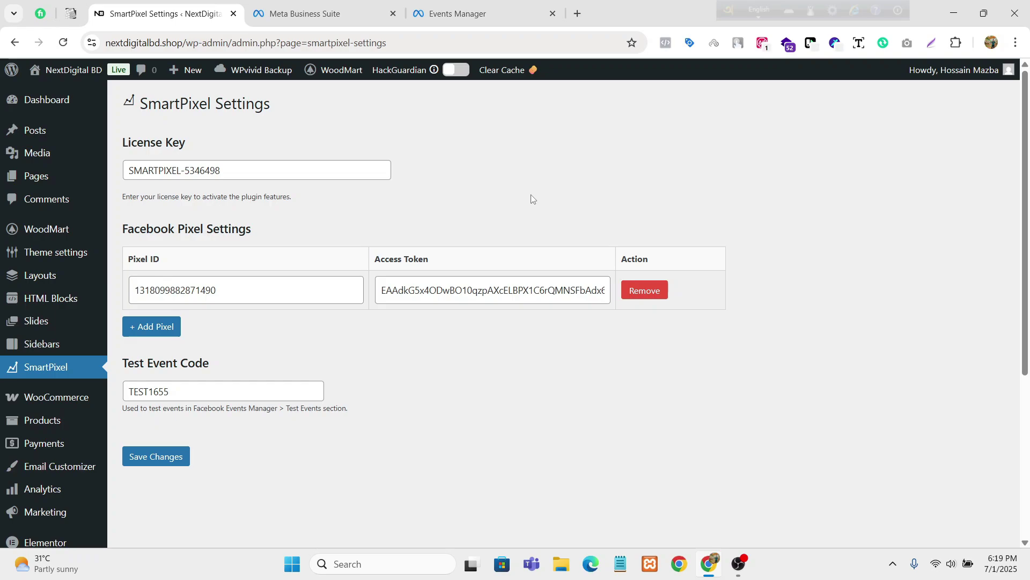
- In Events Manager, start a website event test for nextdigitalbd.shop from the NextDigital BD dataset's test events
left_click(458, 13)
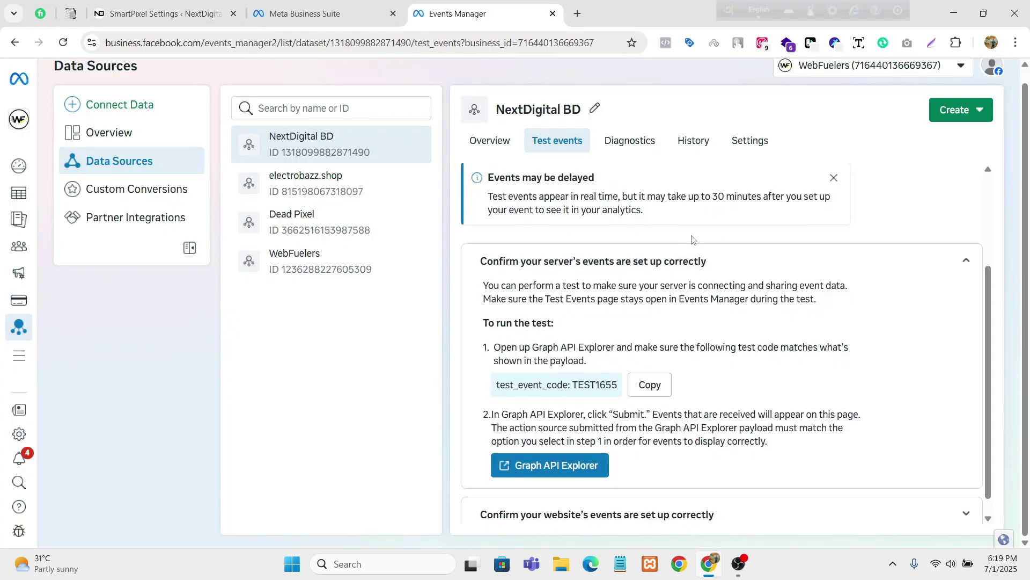
scroll(656, 467, "down", 1)
scroll(714, 383, "down", 3)
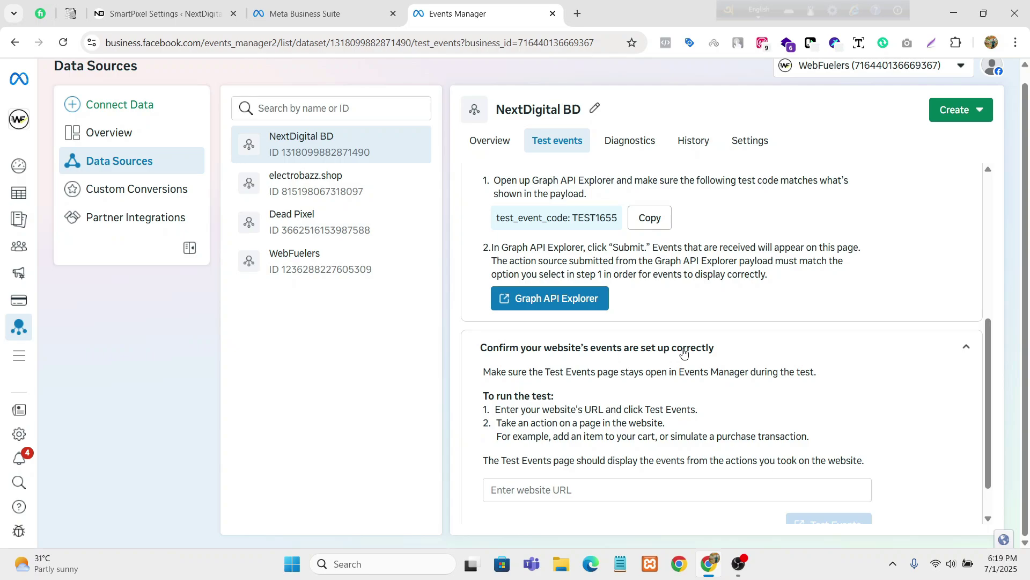
scroll(725, 375, "down", 1)
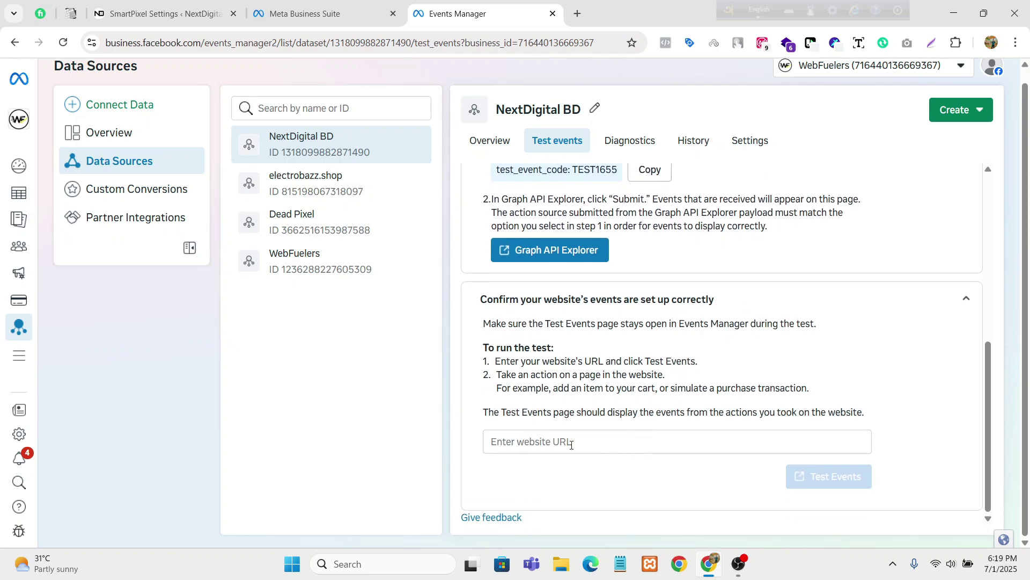
left_click(603, 442)
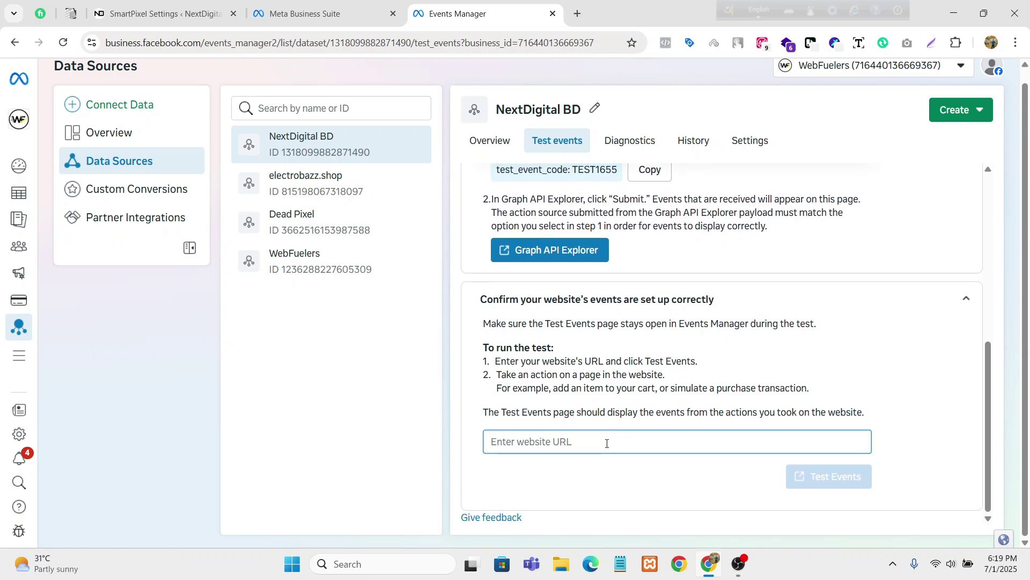
scroll(608, 439, "up", 1)
type("n")
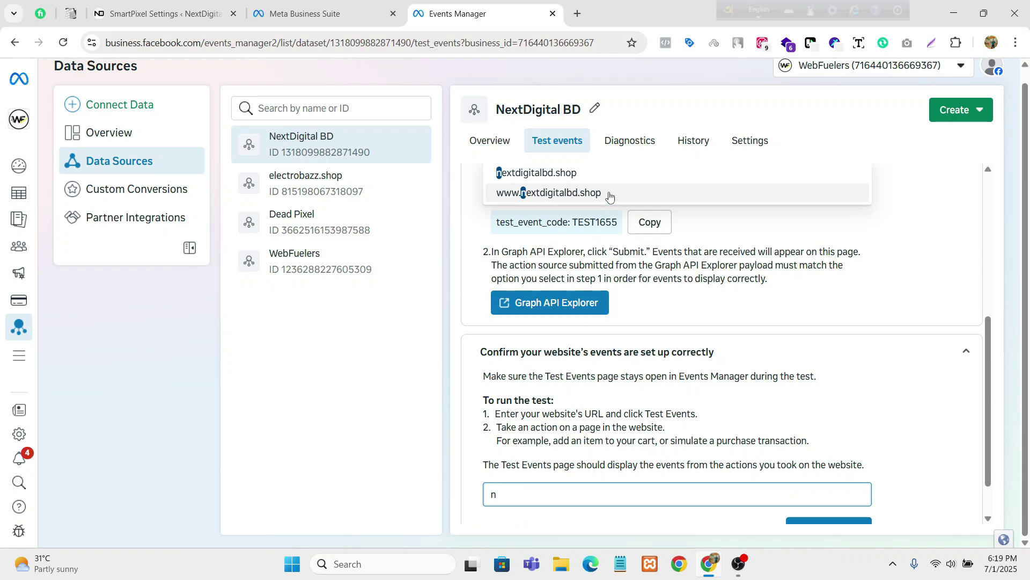
key("Down")
key("Return")
scroll(666, 368, "down", 1)
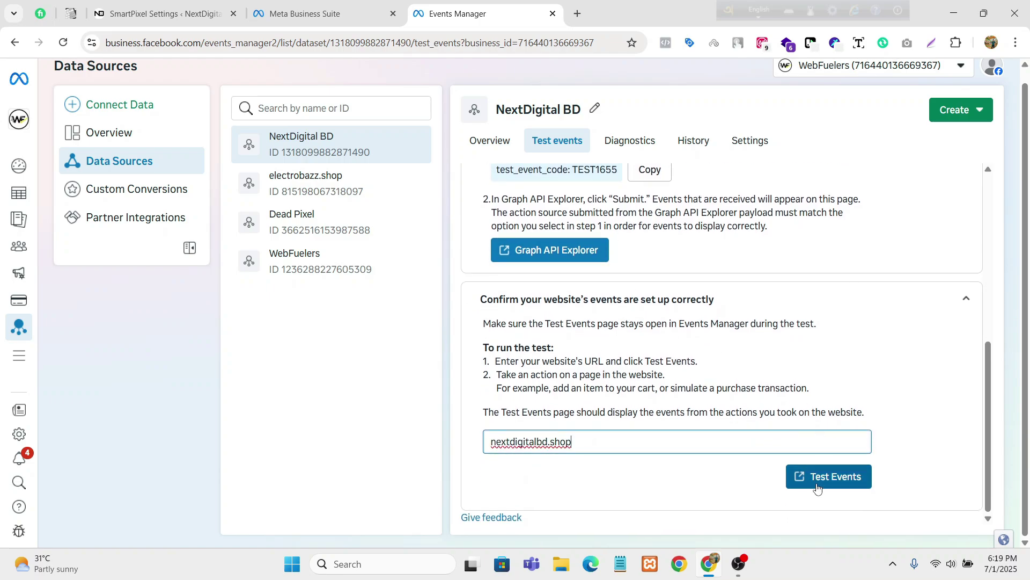
left_click(817, 485)
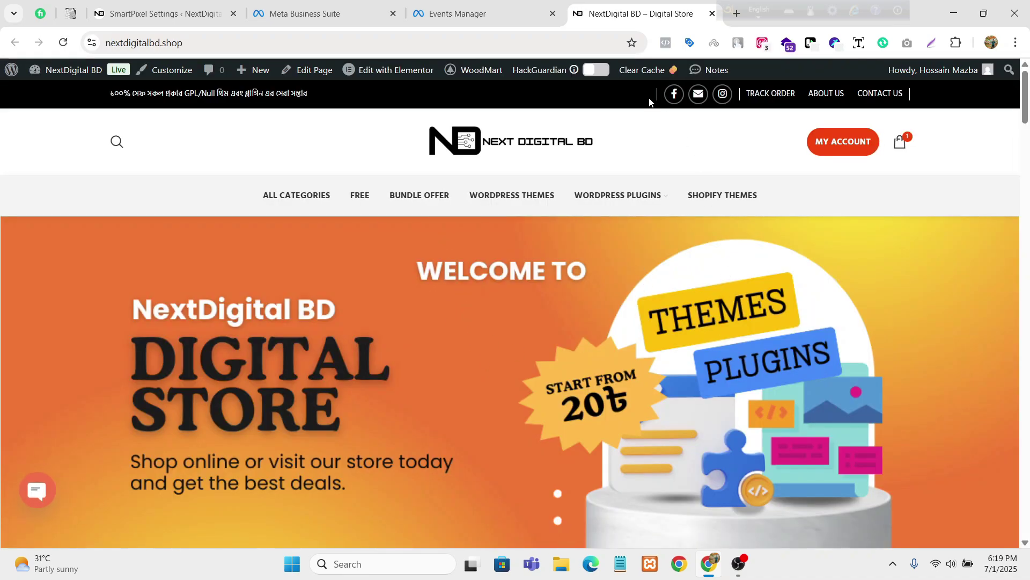
- Check the test events received in Events Manager and inspect the PageView event's details
left_click(475, 16)
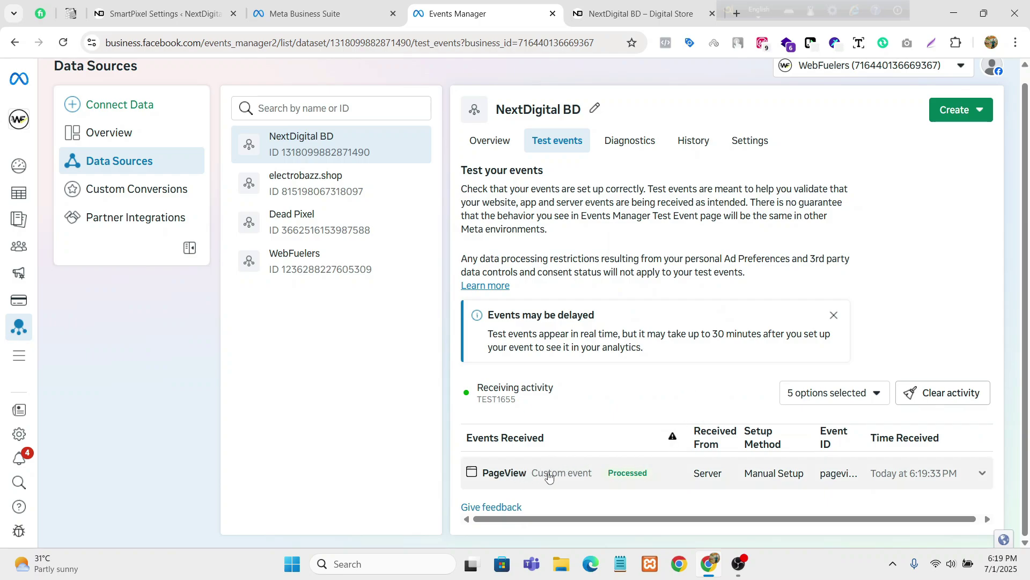
left_click(657, 12)
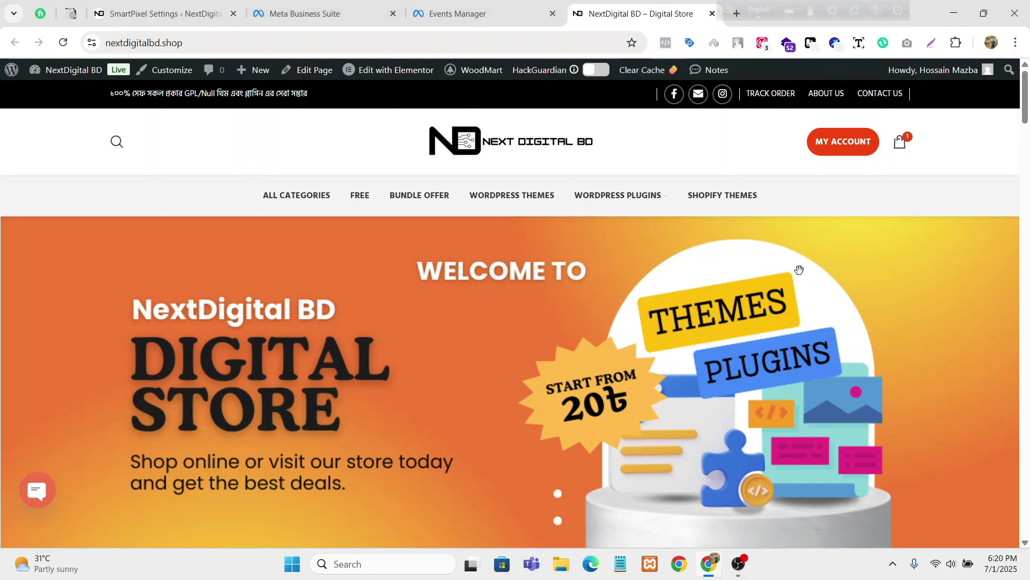
left_click(499, 15)
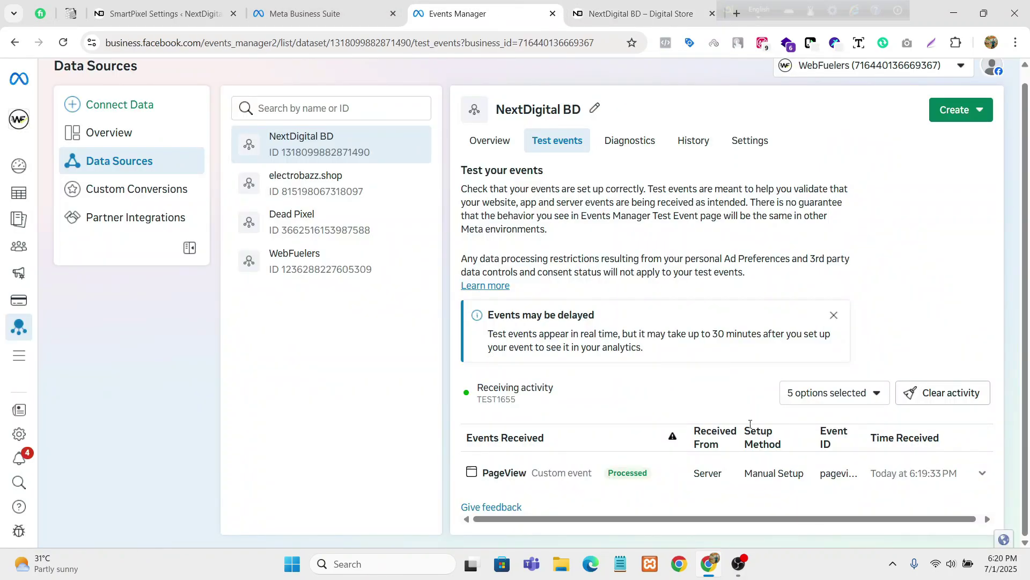
left_click(711, 477)
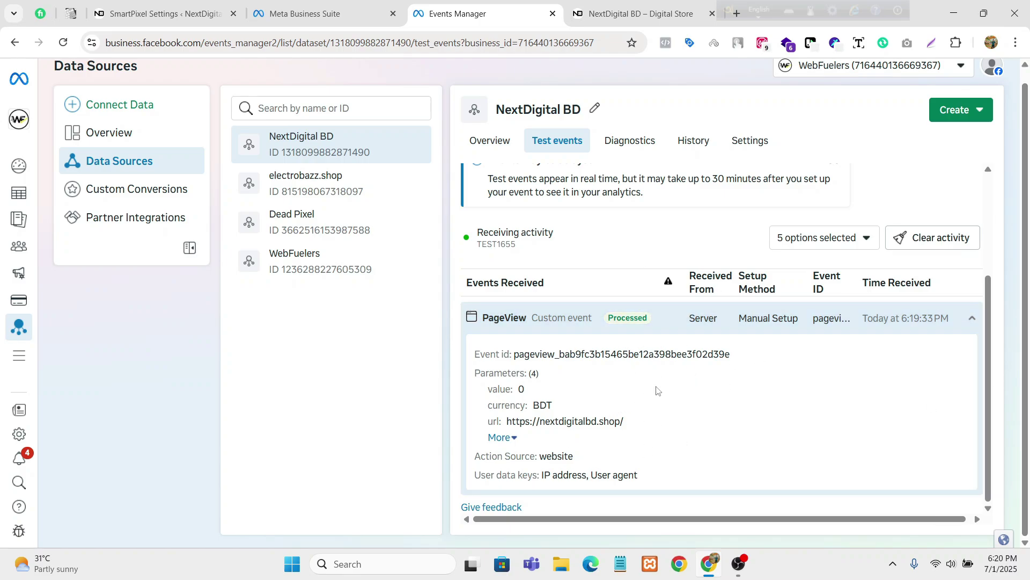
left_click(728, 322)
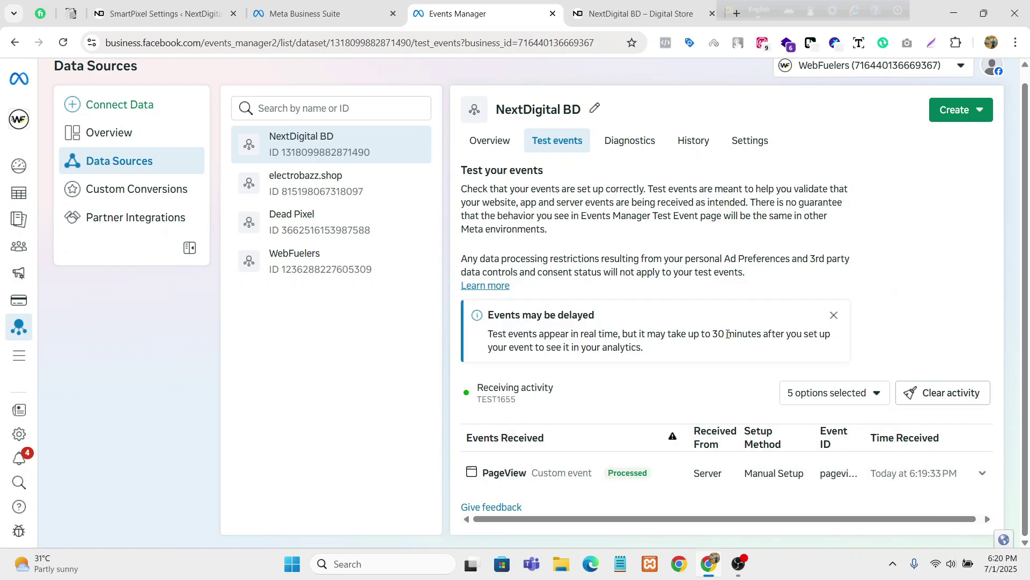
- In the NextDigital BD store, add Chaty Pro WordPress Plugin Download v3.3.0 to the cart
left_click(639, 14)
scroll(612, 157, "down", 10)
scroll(611, 157, "down", 9)
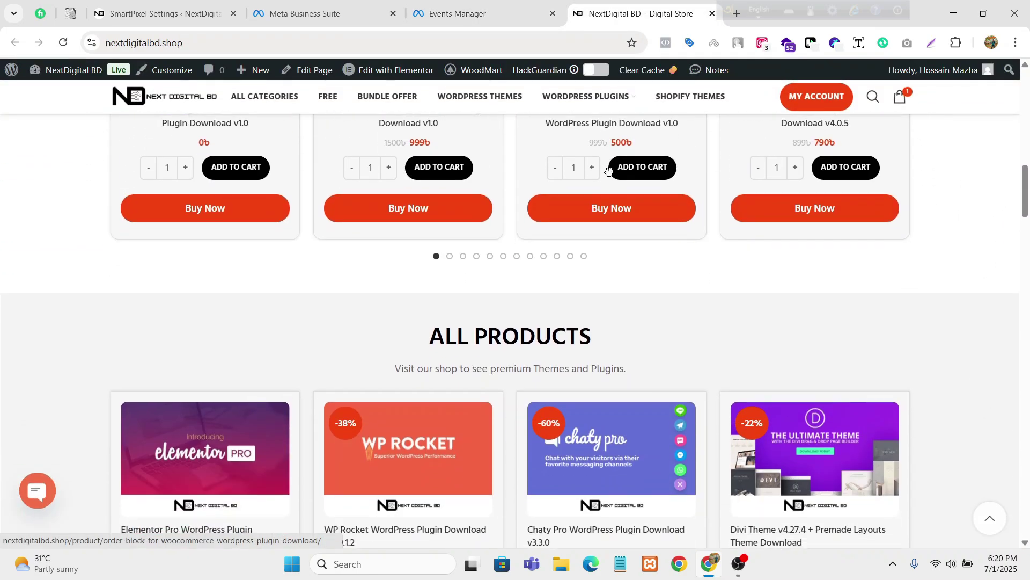
scroll(679, 207, "up", 9)
scroll(680, 204, "up", 5)
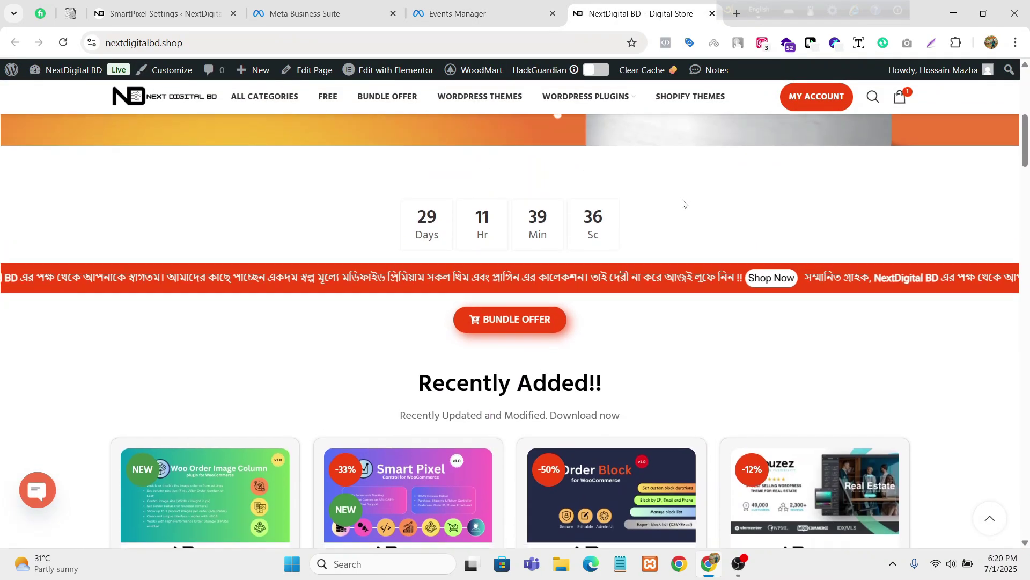
scroll(644, 209, "down", 15)
scroll(521, 217, "up", 4)
scroll(521, 217, "down", 4)
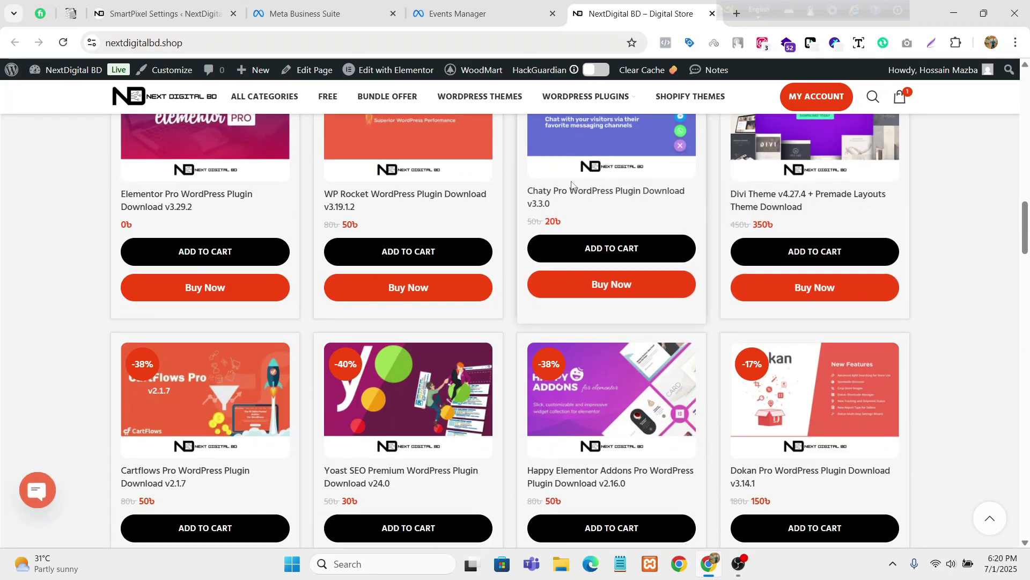
scroll(595, 196, "up", 3)
scroll(615, 200, "down", 3)
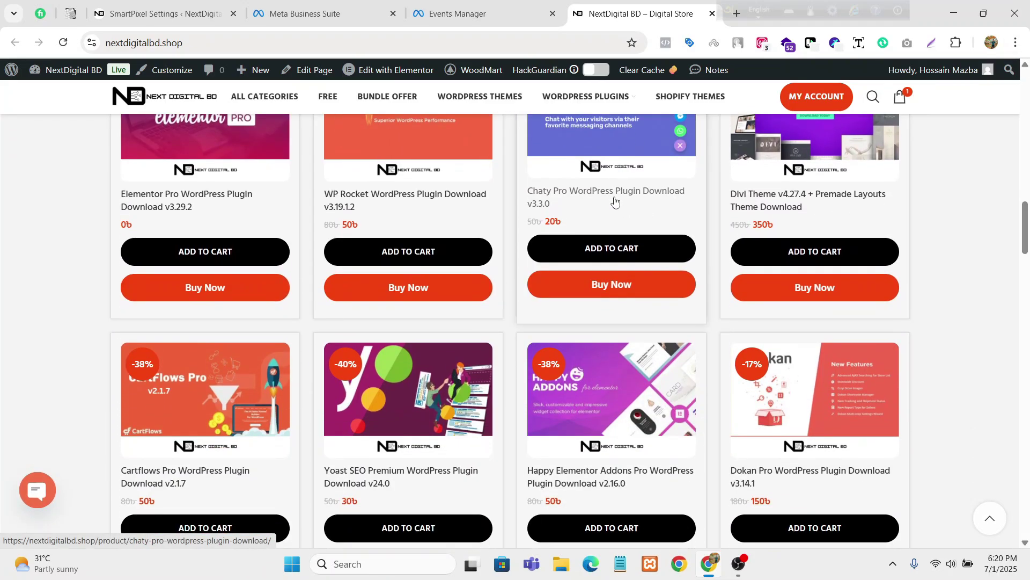
left_click(627, 250)
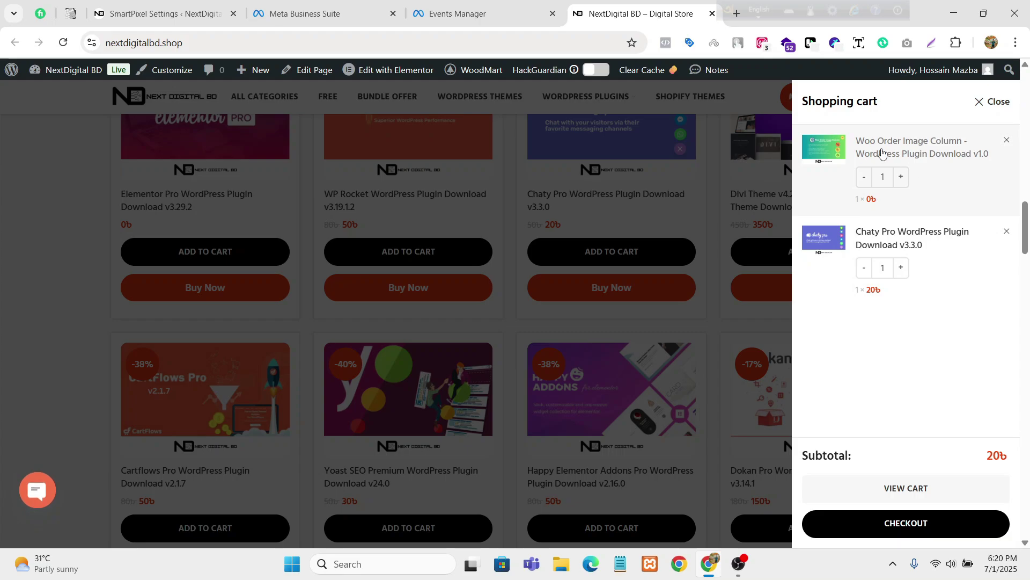
- Check Events Manager's test events for the Add to cart event
left_click(519, 4)
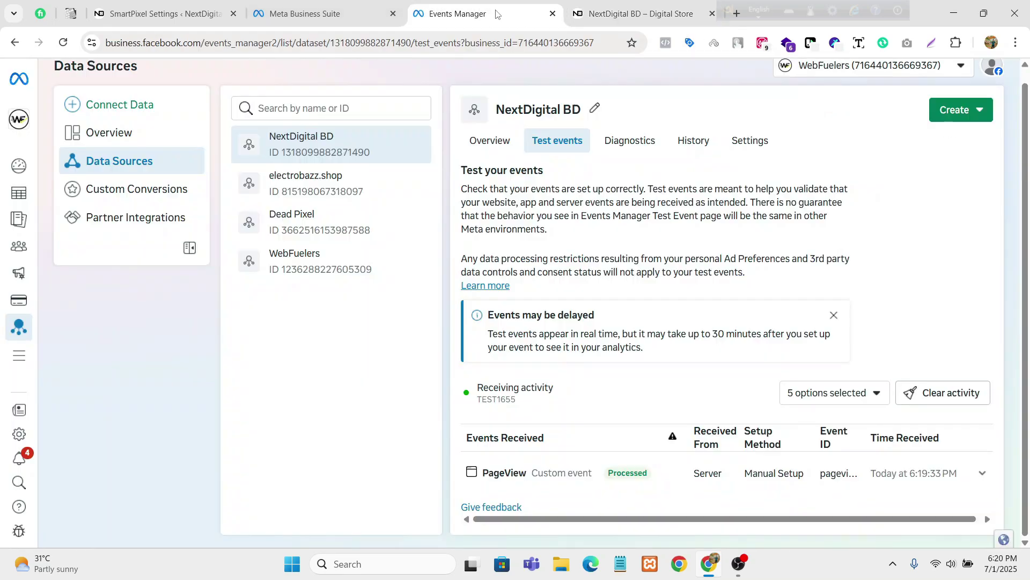
scroll(655, 386, "up", 1)
scroll(676, 365, "down", 1)
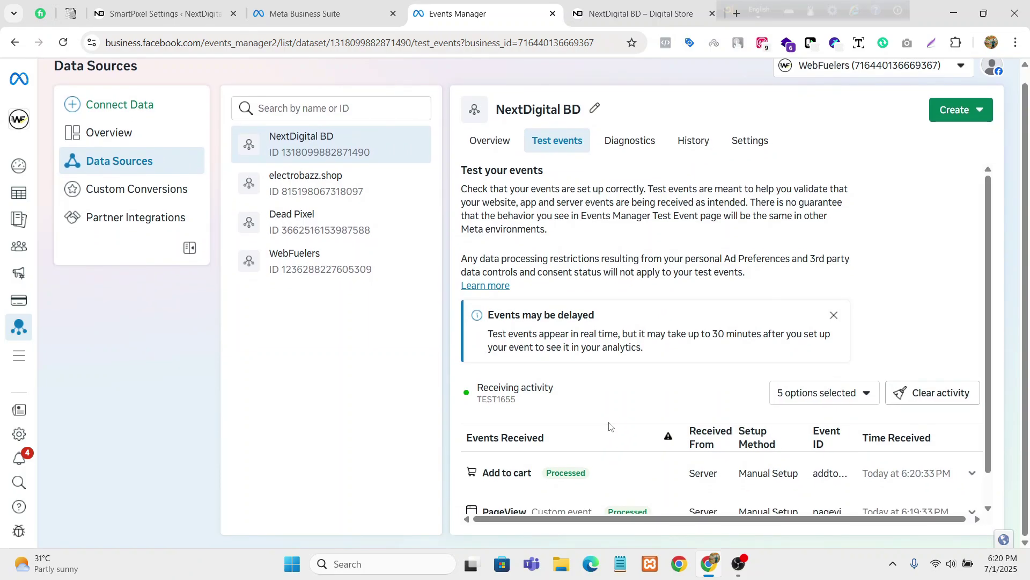
scroll(637, 387, "down", 1)
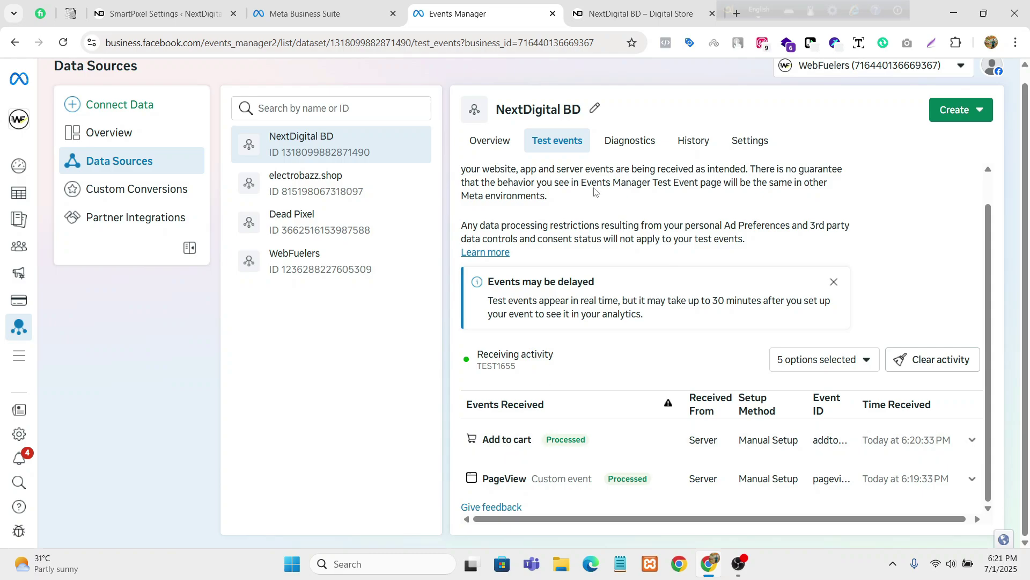
- Return to the store and proceed from the shopping cart to checkout
left_click(636, 13)
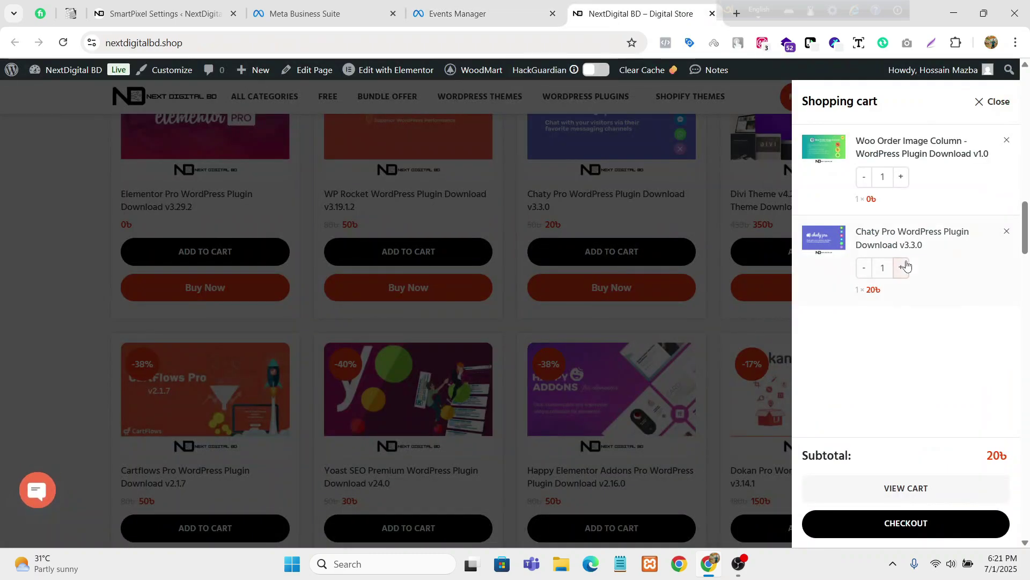
left_click(906, 529)
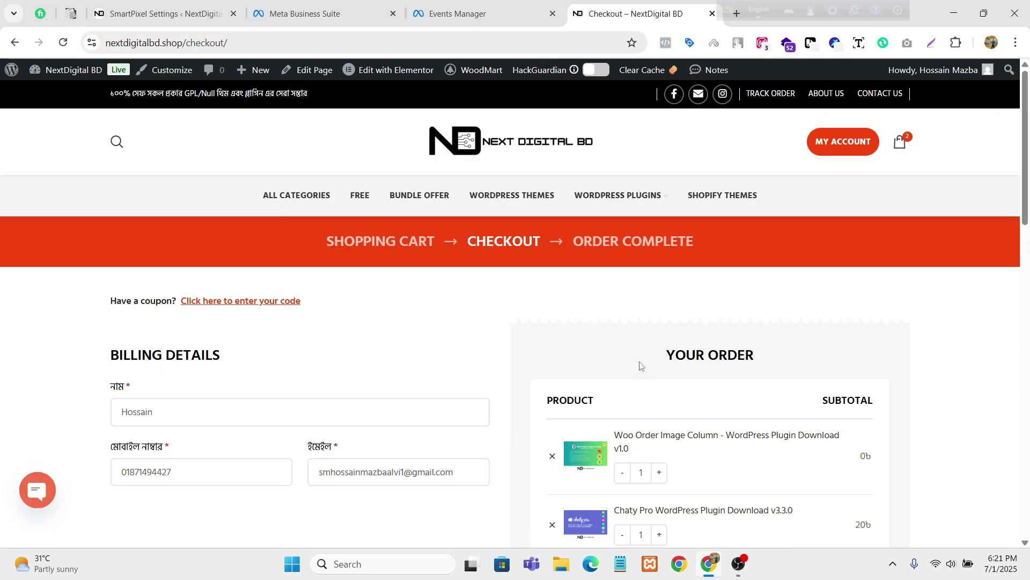
scroll(639, 365, "down", 3)
scroll(640, 366, "up", 3)
- In Events Manager's test events, expand the Initiate checkout event and show its full list of parameters
key("ctrl+shift+Tab")
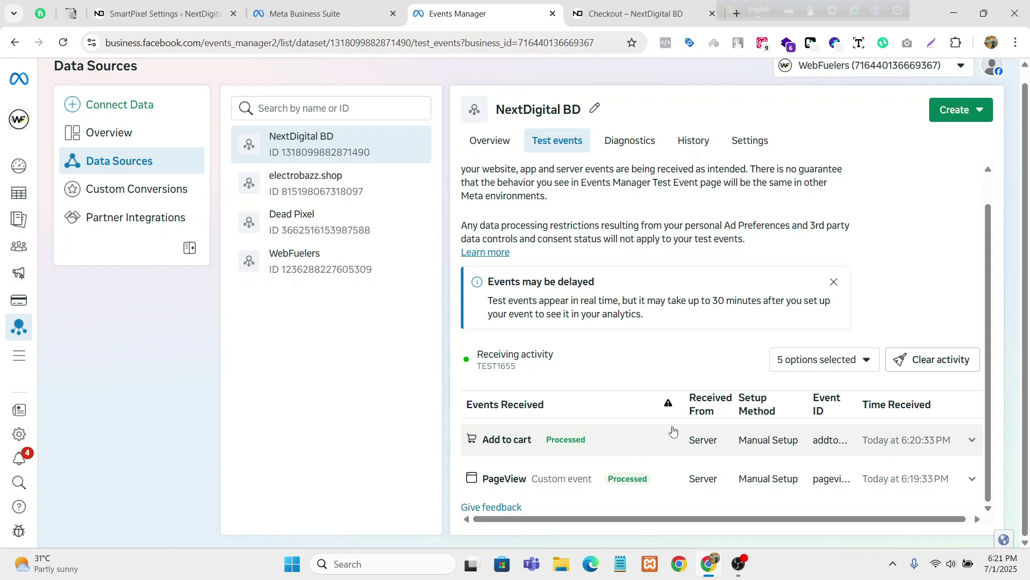
scroll(646, 369, "up", 1)
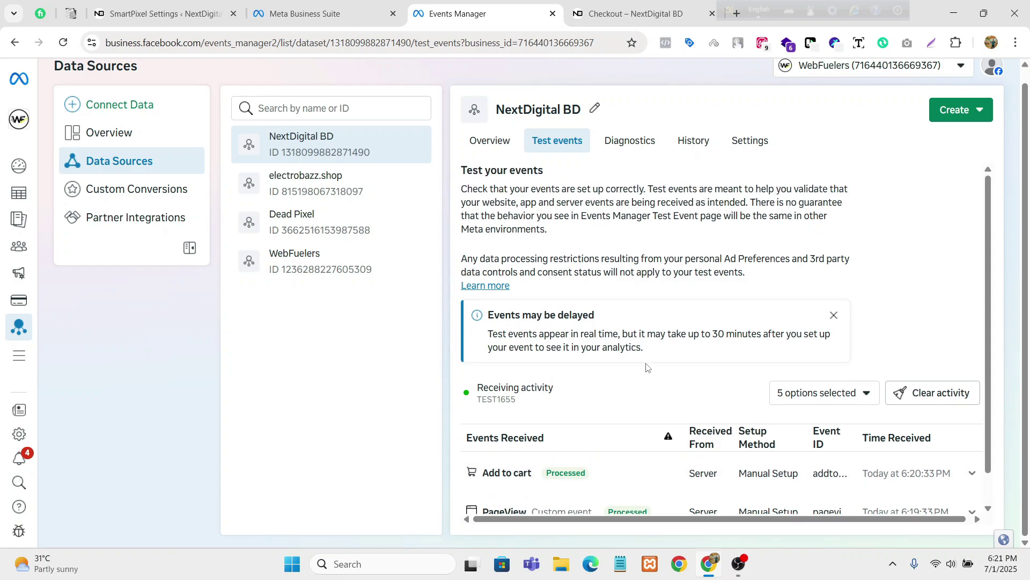
scroll(646, 367, "down", 1)
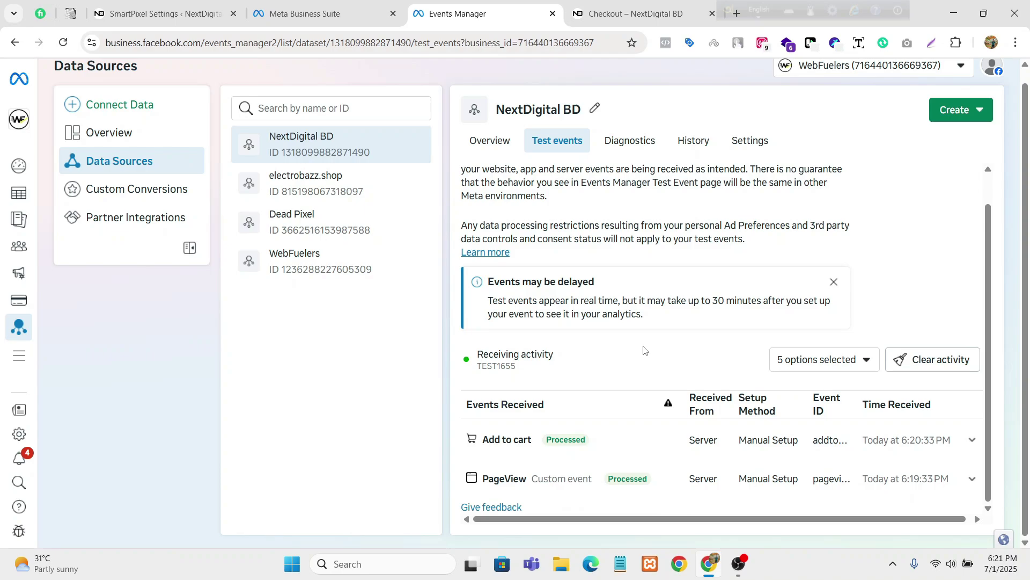
scroll(642, 350, "down", 2)
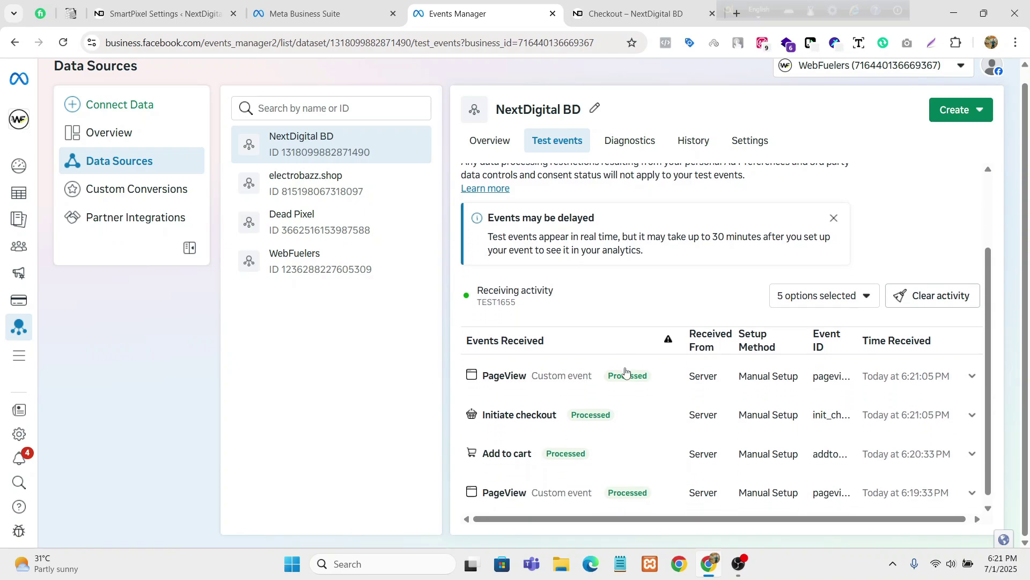
left_click(647, 409)
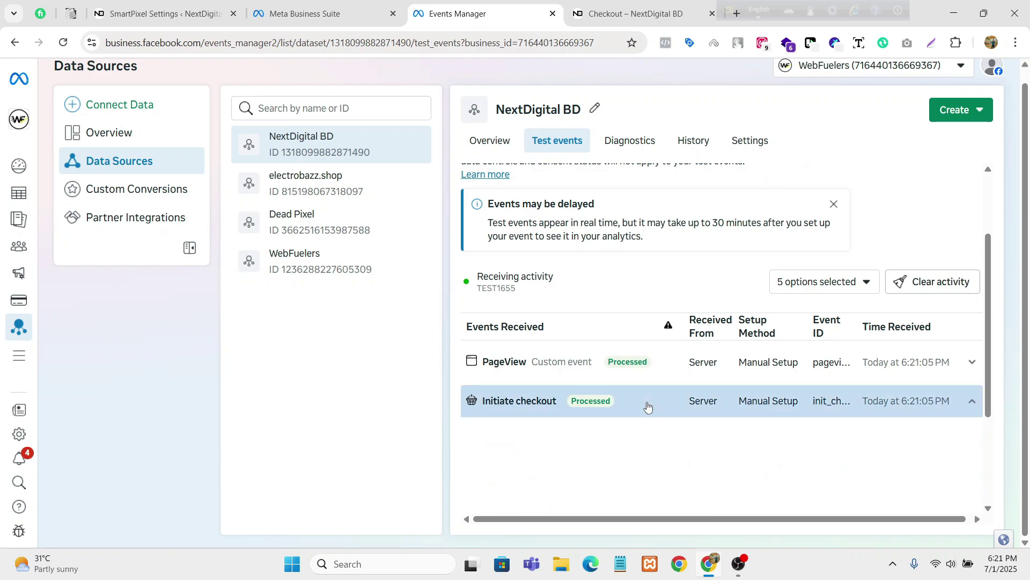
left_click_drag(510, 293, 541, 298)
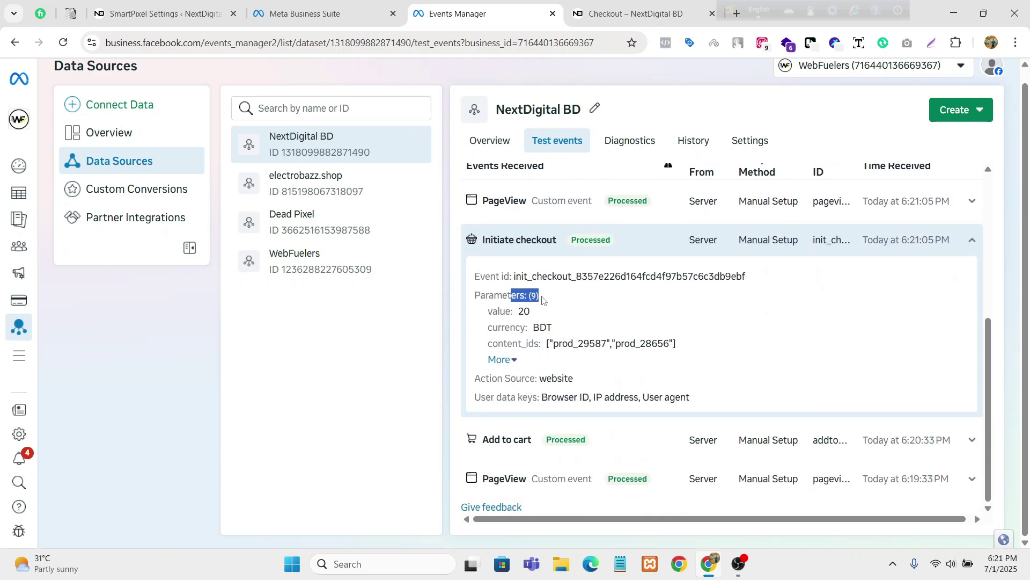
left_click(642, 296)
left_click(500, 360)
scroll(584, 345, "down", 1)
scroll(584, 345, "up", 1)
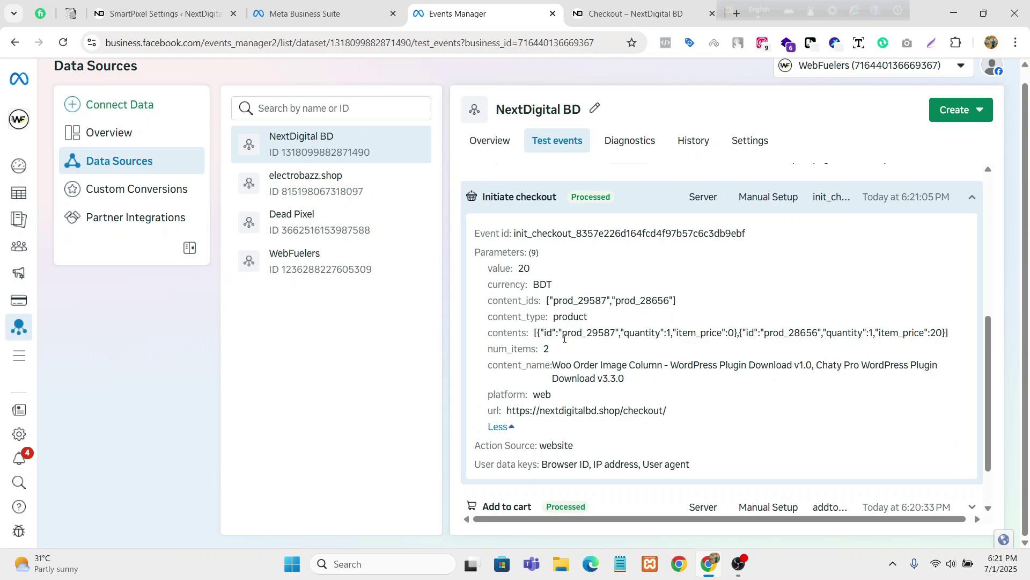
- Highlight the product contents and content name among the Initiate checkout event's parameters to examine them
left_click_drag(563, 336, 841, 333)
left_click(896, 344)
left_click_drag(489, 349, 838, 382)
left_click(619, 345)
left_click(776, 409)
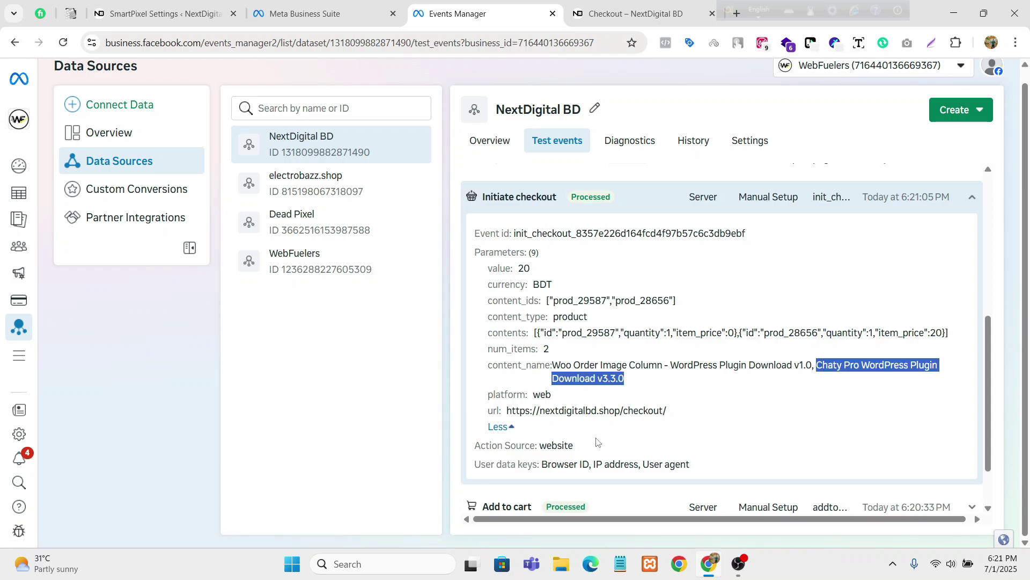
left_click(736, 404)
- Return to the store's checkout page and fill in the bKash account number and the transaction ID TEST_PAYMENT
left_click(597, 16)
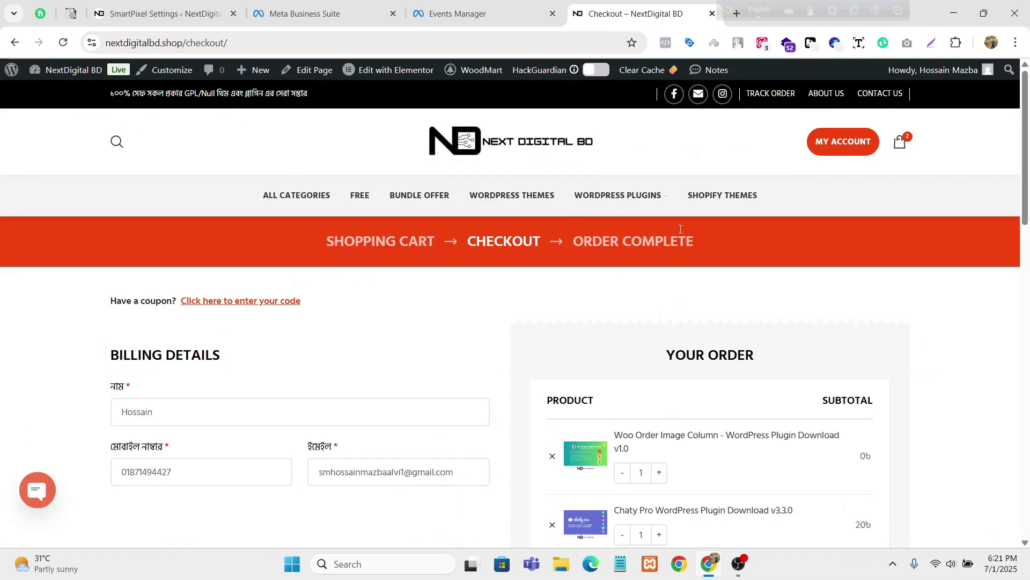
scroll(599, 240, "down", 5)
scroll(407, 270, "up", 1)
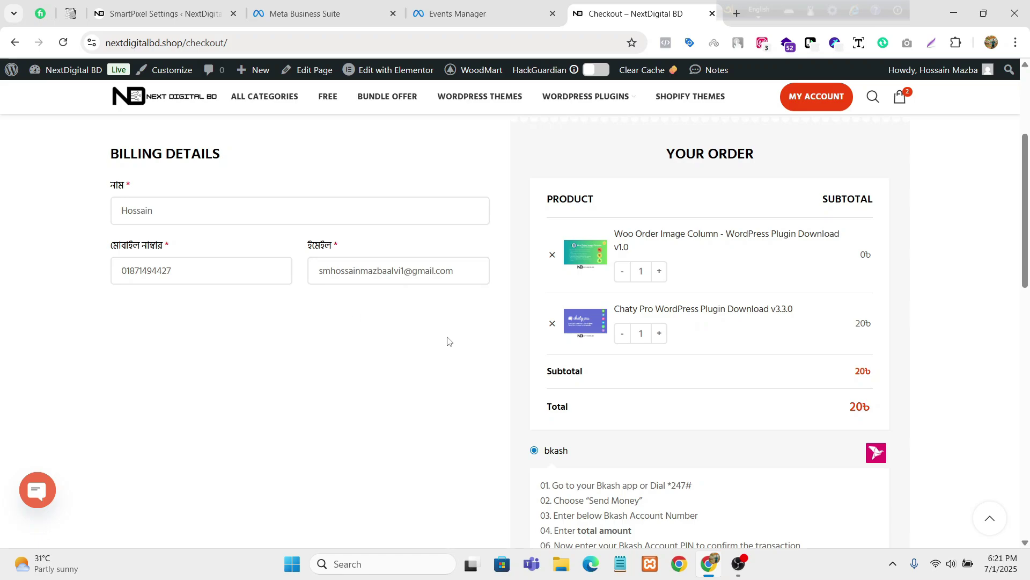
scroll(482, 336, "down", 1)
scroll(429, 257, "up", 1)
scroll(433, 258, "down", 8)
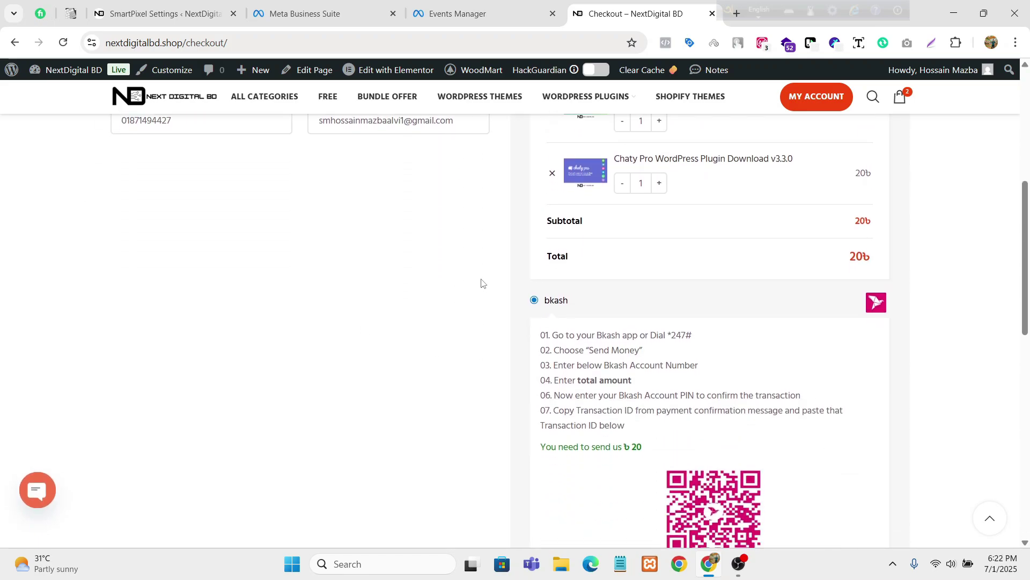
left_click(714, 262)
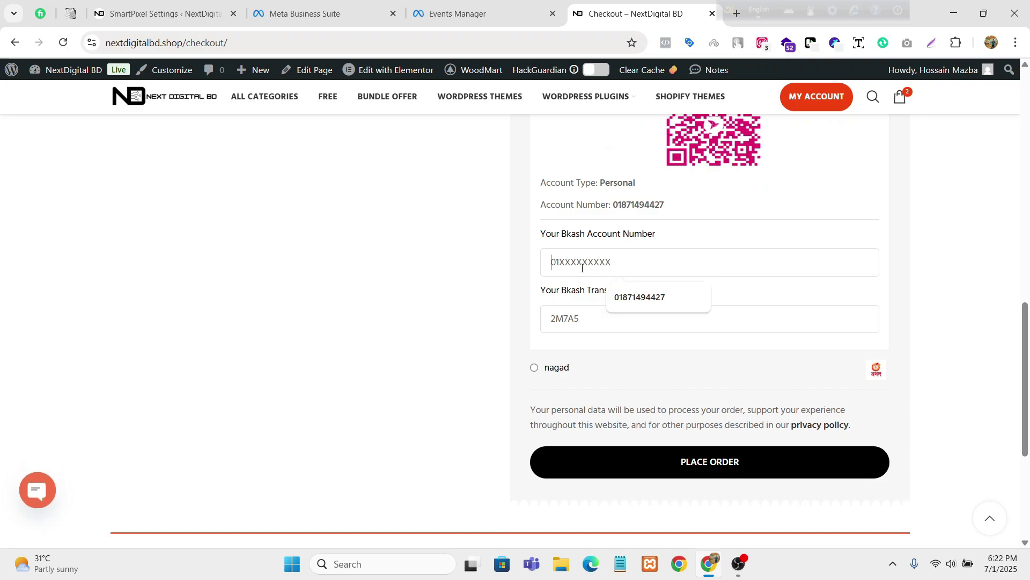
left_click(628, 297)
left_click(608, 317)
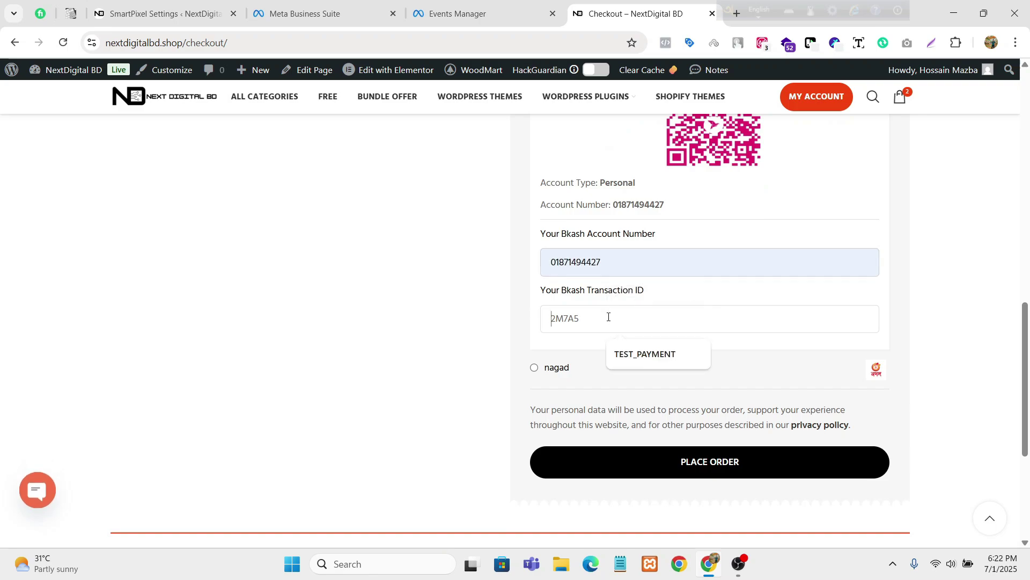
left_click(623, 352)
scroll(610, 221, "down", 2)
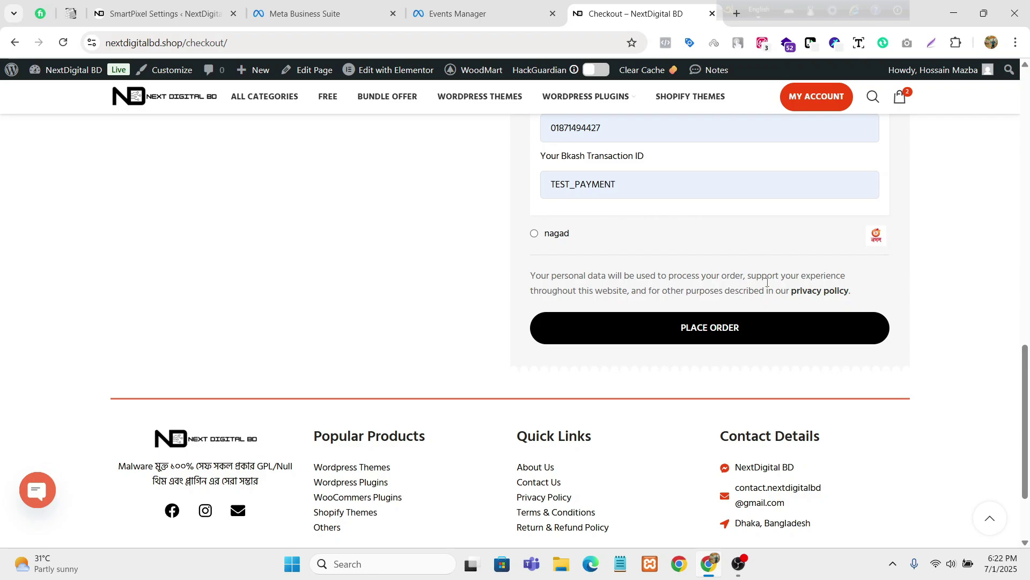
- Review the billing details and the bKash payment section on the checkout page and place the order
scroll(684, 272, "up", 10)
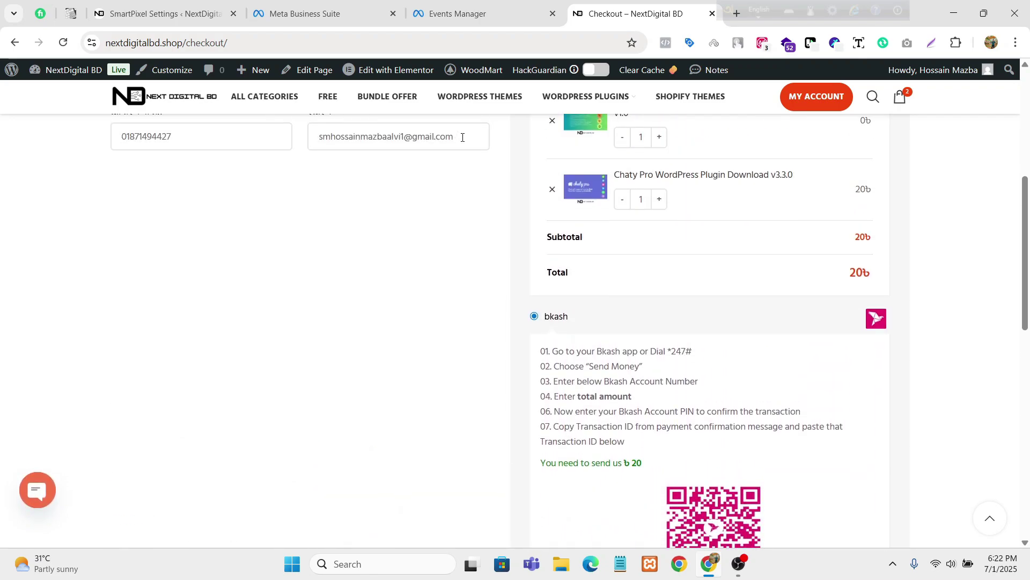
triple_click(457, 137)
left_click(422, 225)
scroll(609, 306, "down", 1)
scroll(352, 232, "down", 2)
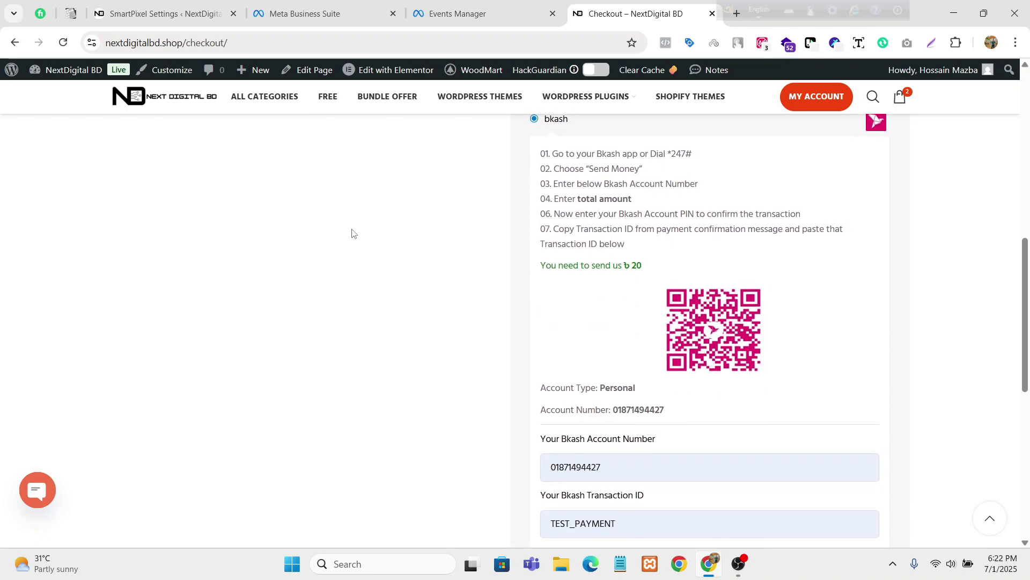
scroll(352, 223, "up", 6)
scroll(413, 311, "down", 4)
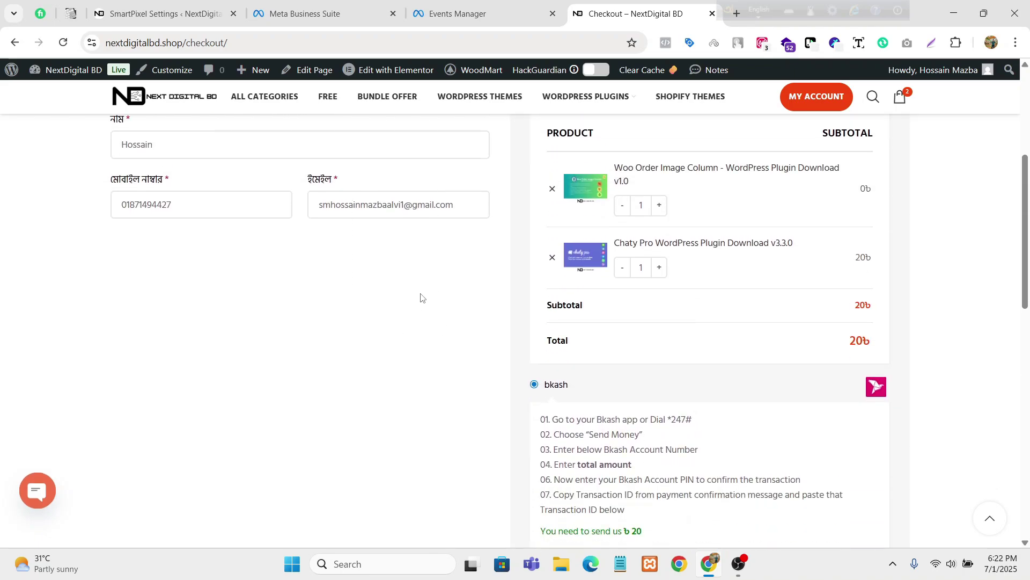
scroll(858, 361, "down", 8)
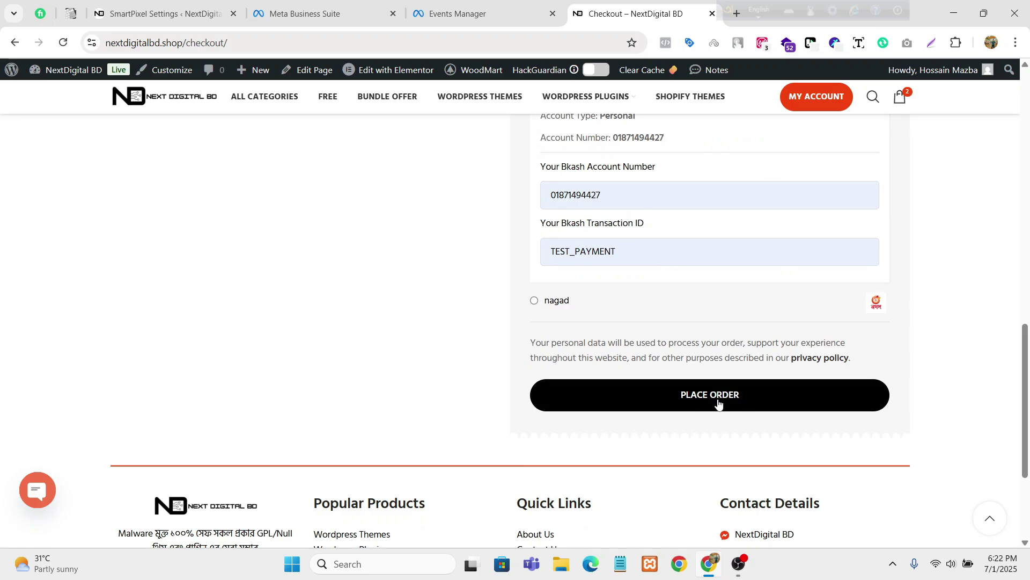
left_click(718, 401)
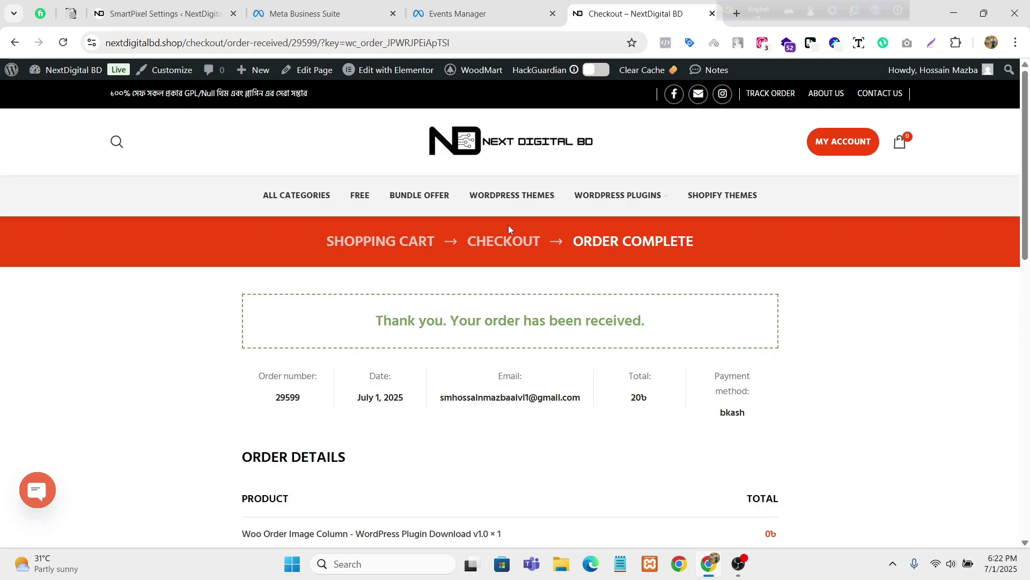
- Check the order confirmation page for a pixel with Meta Pixel Helper
left_click(666, 41)
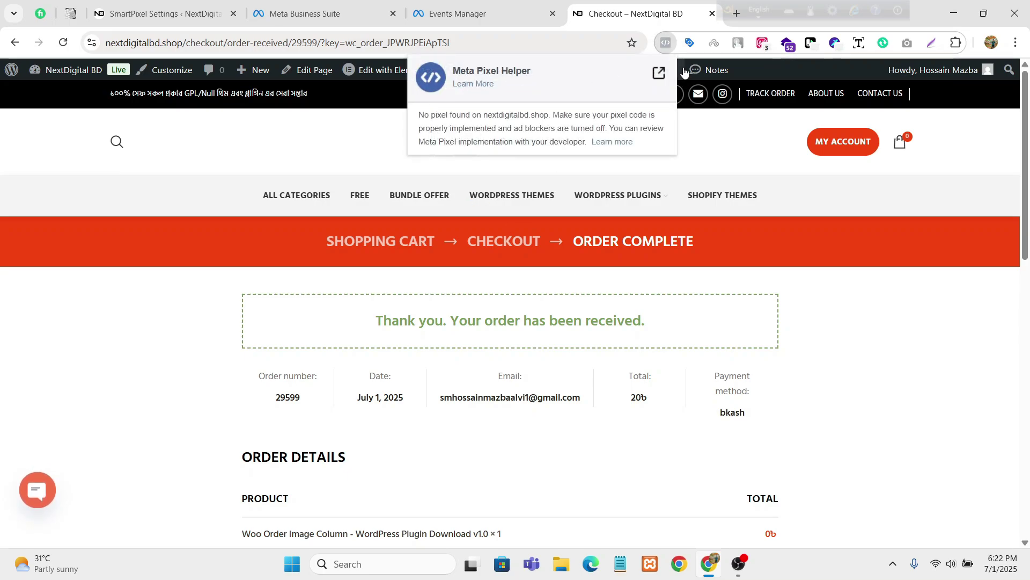
left_click(667, 43)
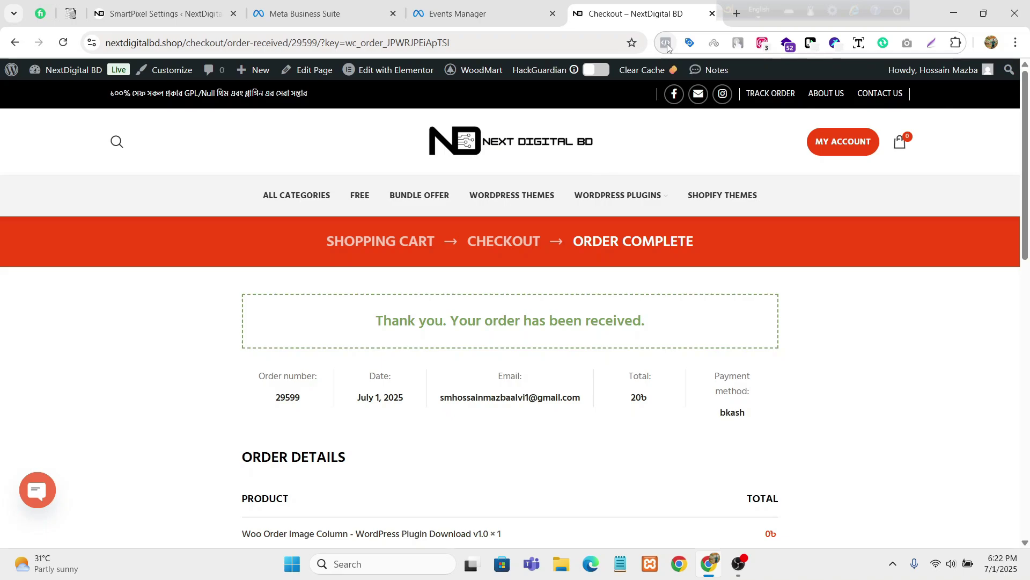
left_click(667, 44)
left_click(668, 44)
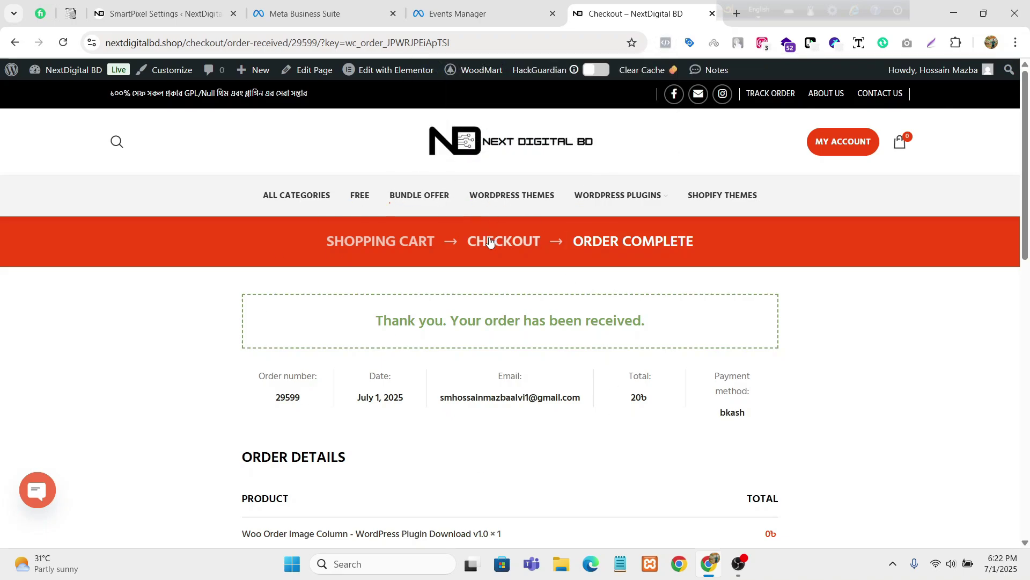
left_click(665, 43)
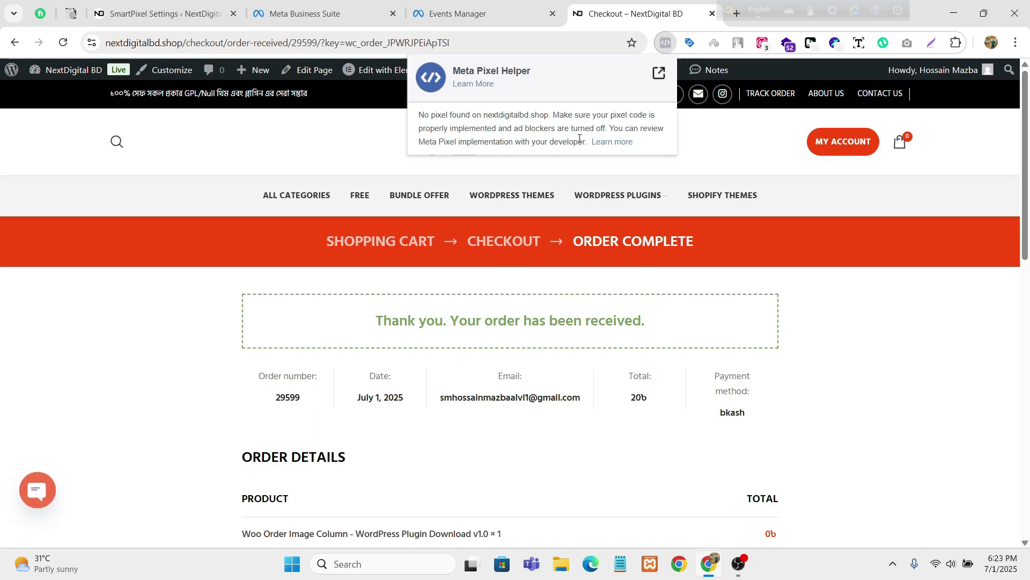
left_click(358, 128)
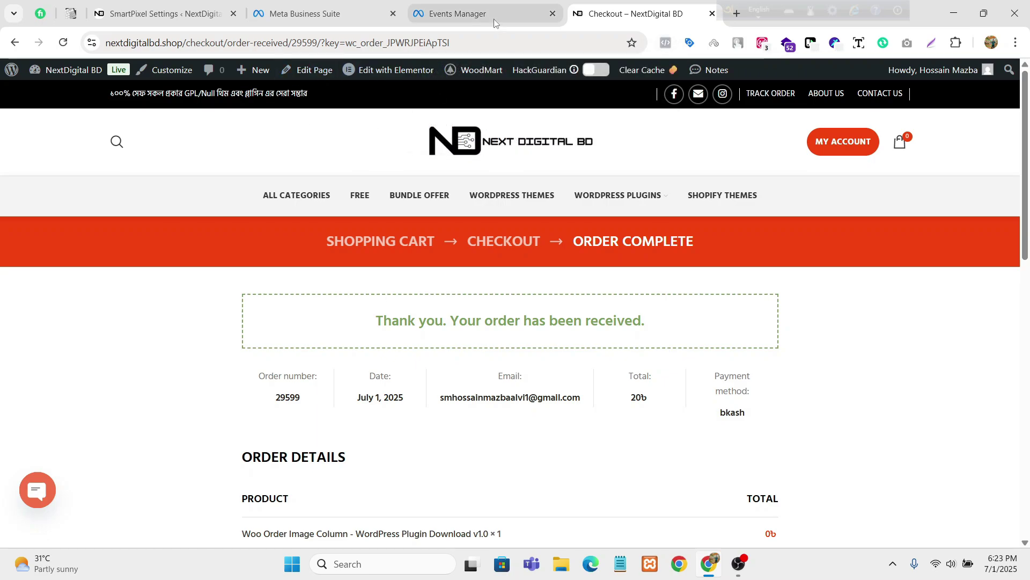
- Check Events Manager's test events for the events received since the order was placed
left_click(458, 13)
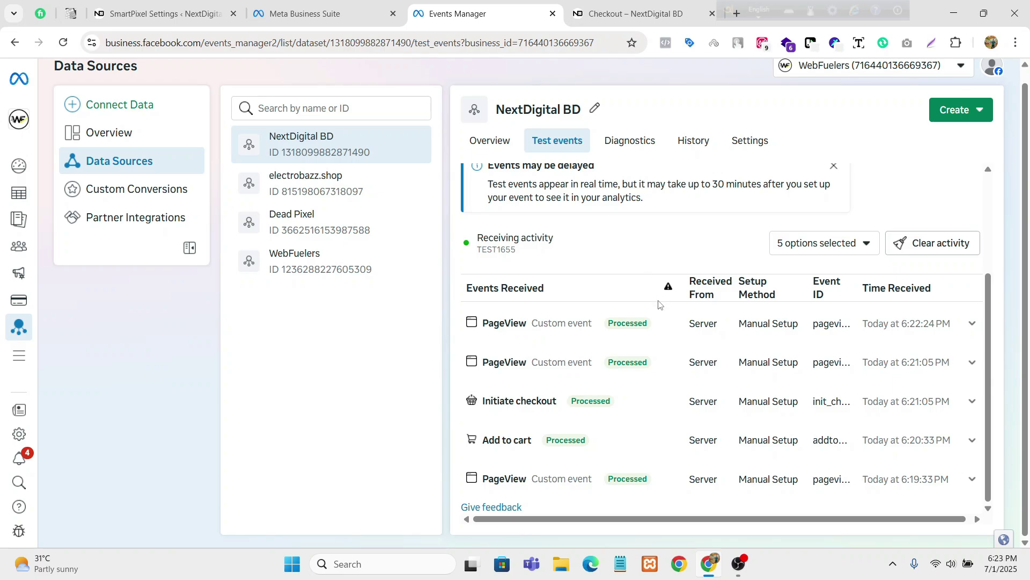
scroll(659, 303, "up", 3)
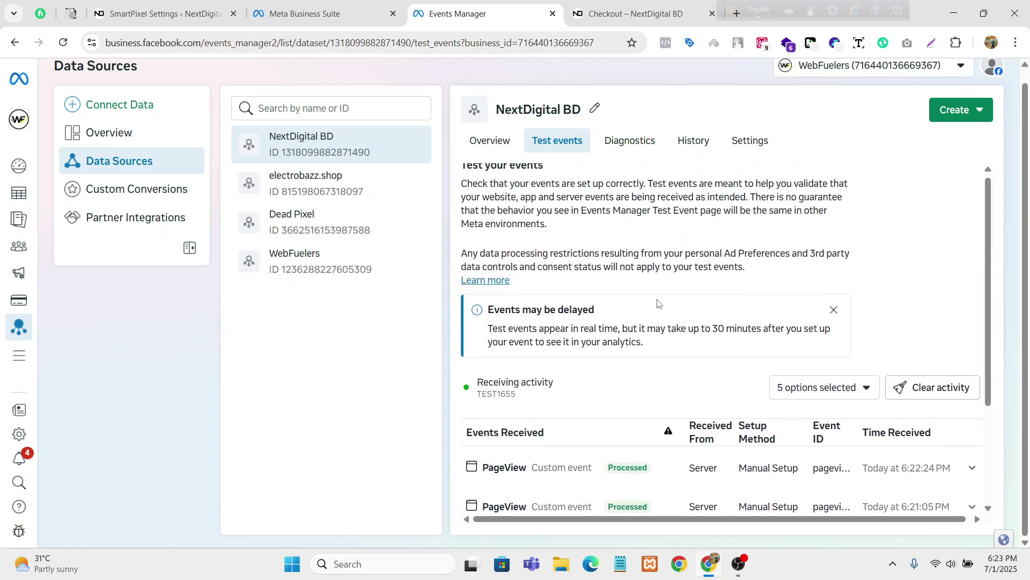
scroll(658, 305, "down", 3)
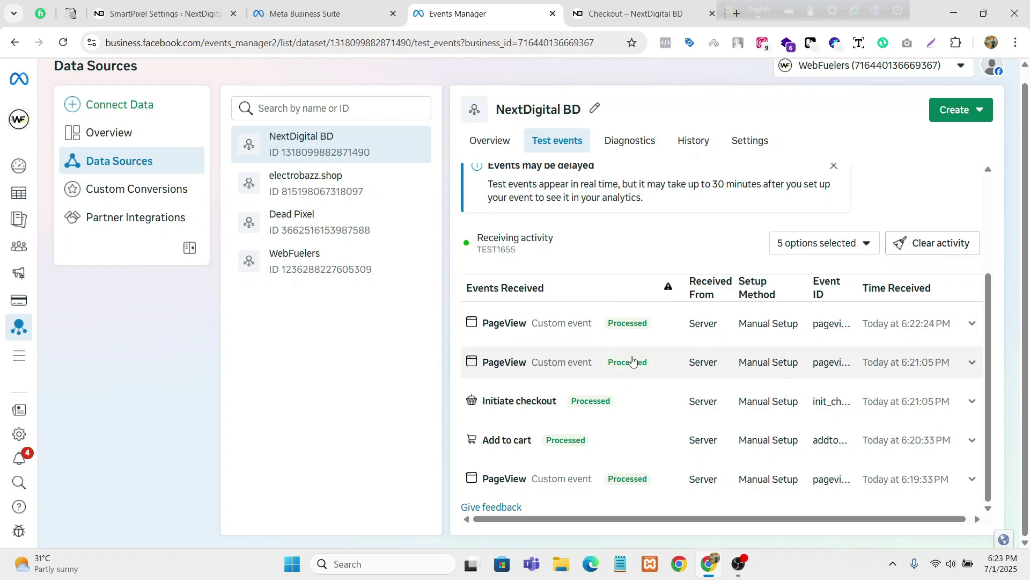
- Return to the order confirmation page and check it once more with Meta Pixel Helper
left_click(629, 12)
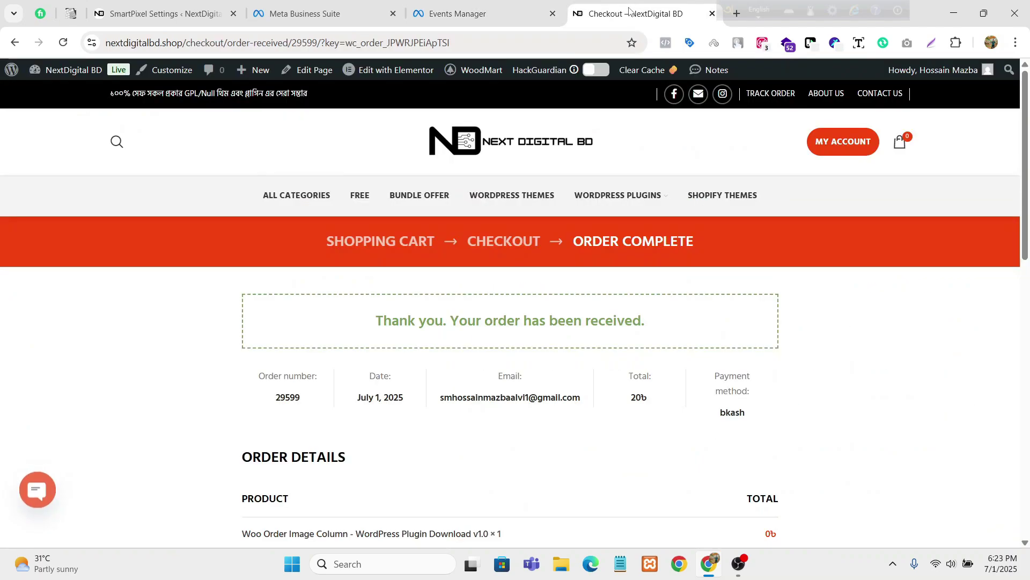
left_click(666, 43)
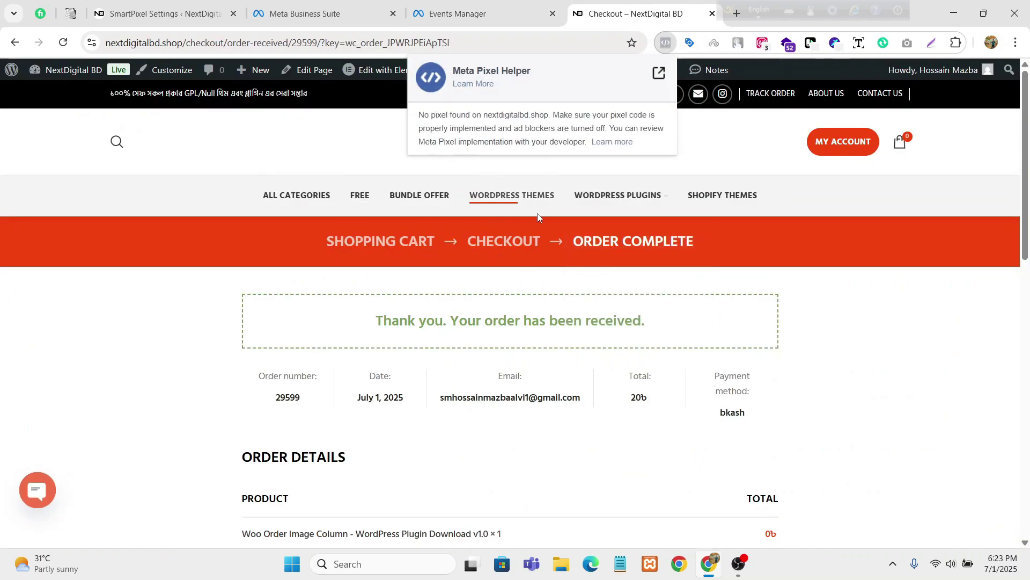
left_click(353, 128)
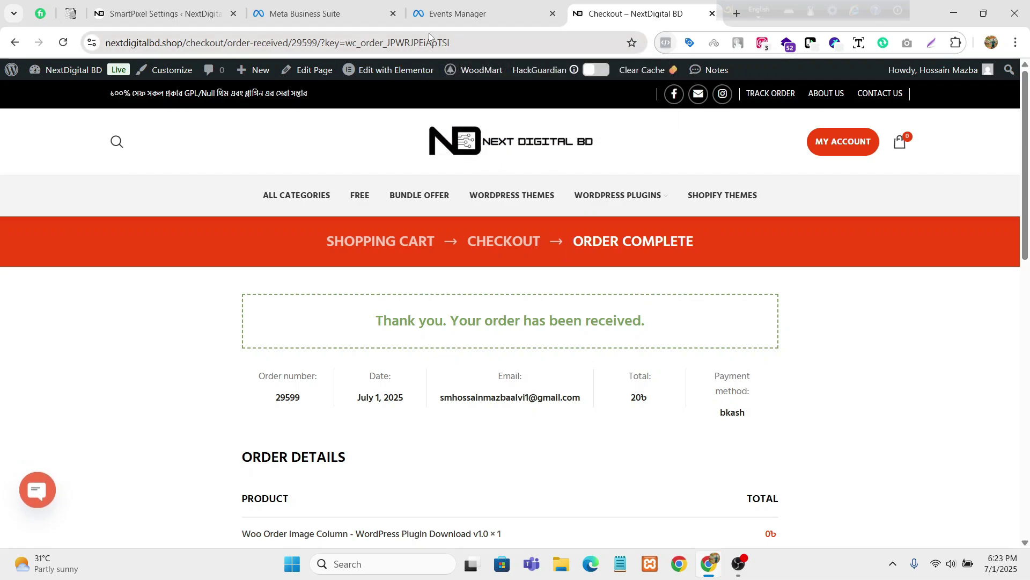
- Compare the received test events in Events Manager with the order details on the store's confirmation page
left_click(458, 13)
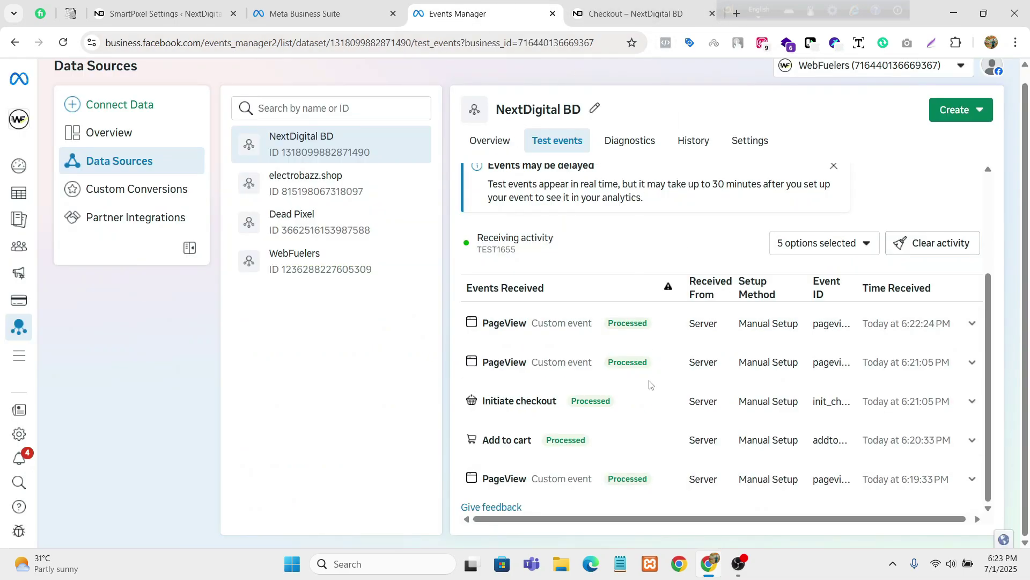
key("ctrl+Tab")
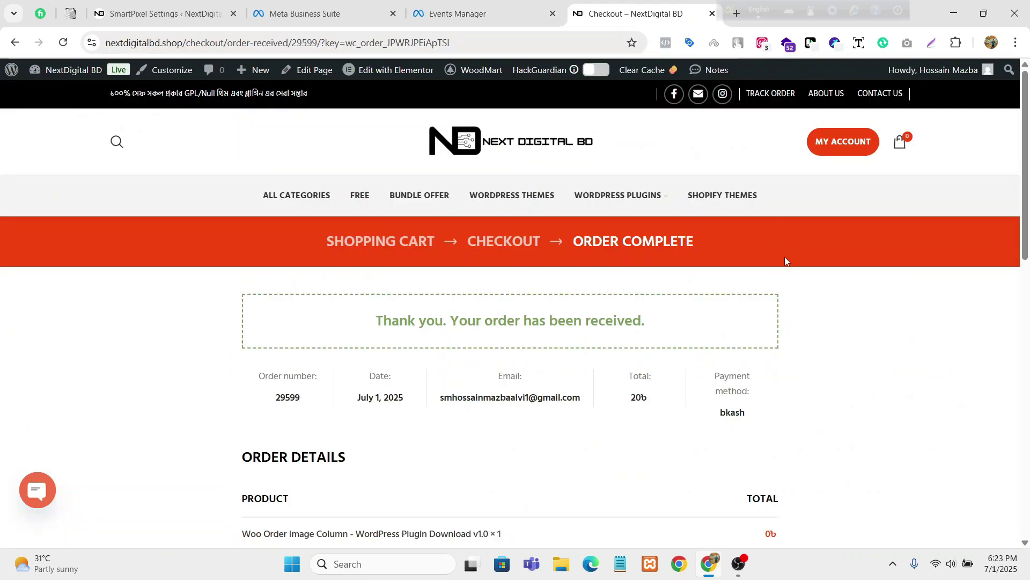
scroll(665, 275, "down", 8)
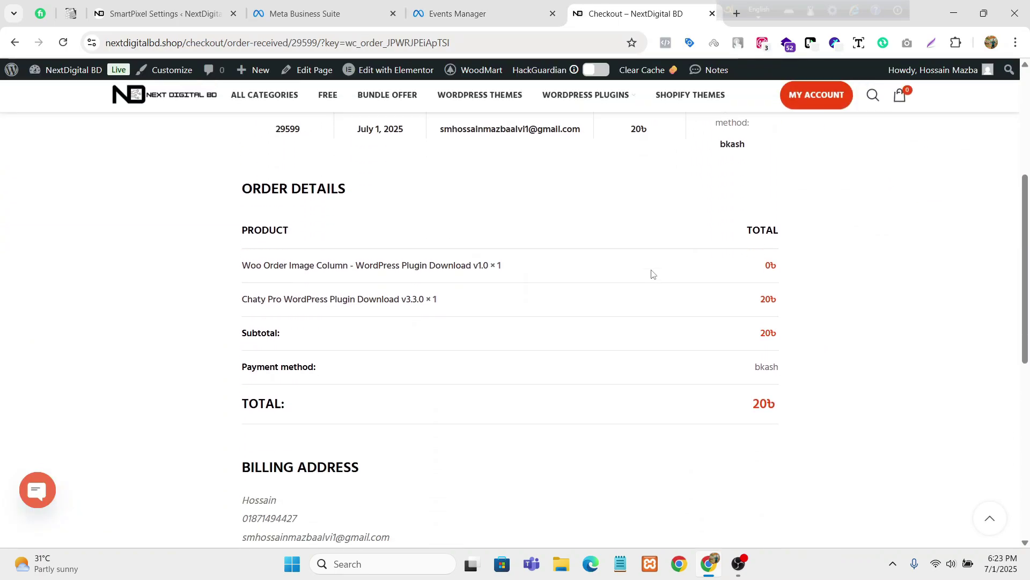
scroll(652, 269, "up", 8)
key("ctrl+shift+Tab")
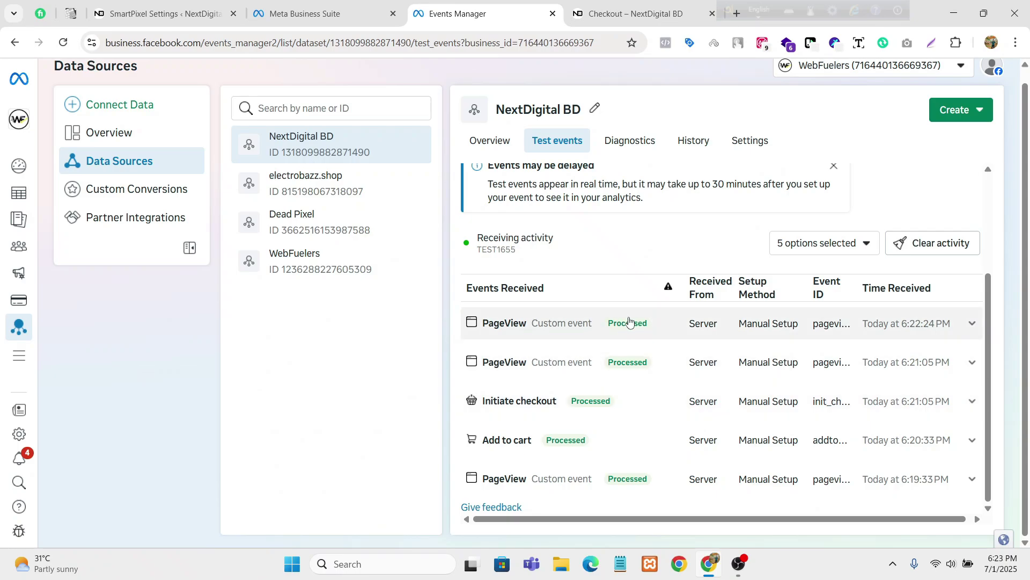
scroll(638, 329, "up", 2)
scroll(638, 329, "down", 2)
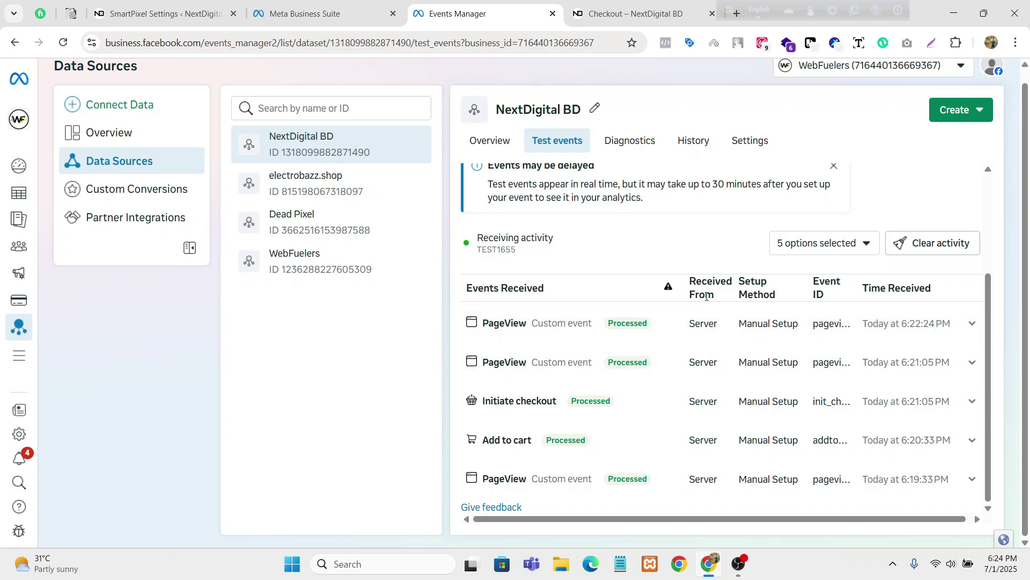
- Open the WooCommerce orders list in the WordPress admin and examine the newest order's product images
left_click(164, 12)
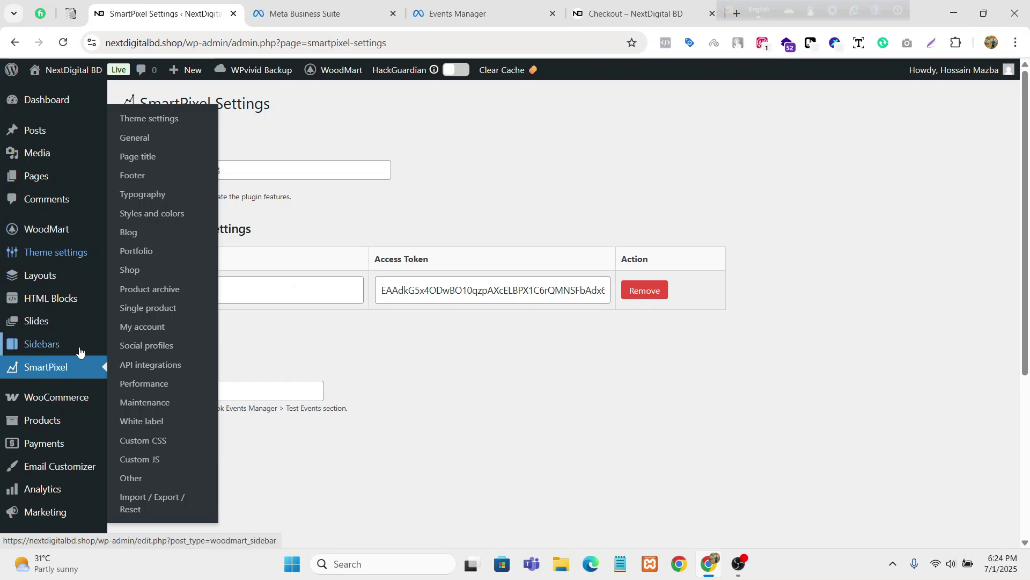
scroll(56, 249, "down", 2)
mouse_move(60, 270)
left_click(141, 286)
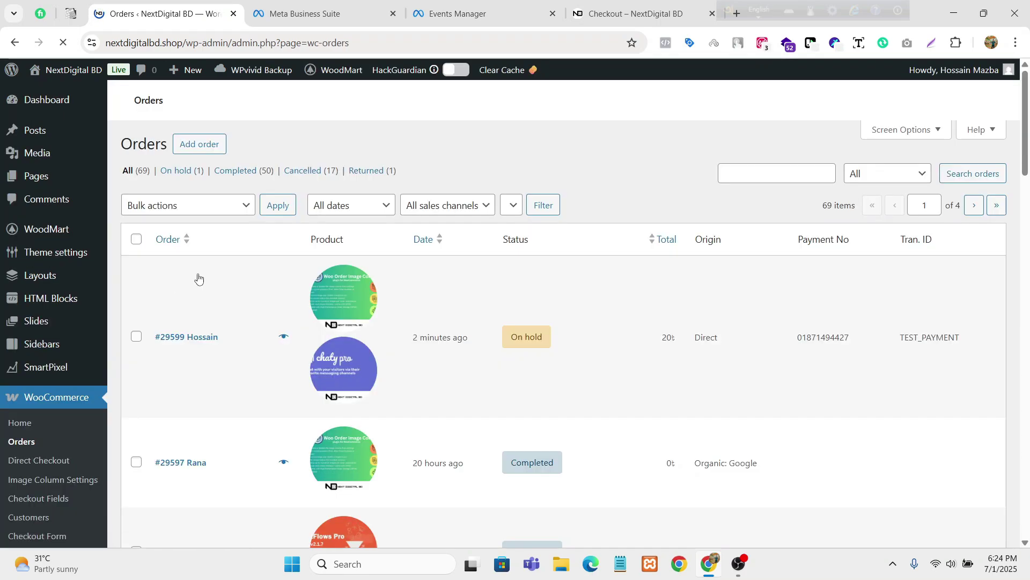
scroll(488, 286, "down", 1)
scroll(486, 282, "down", 1)
scroll(422, 260, "up", 2)
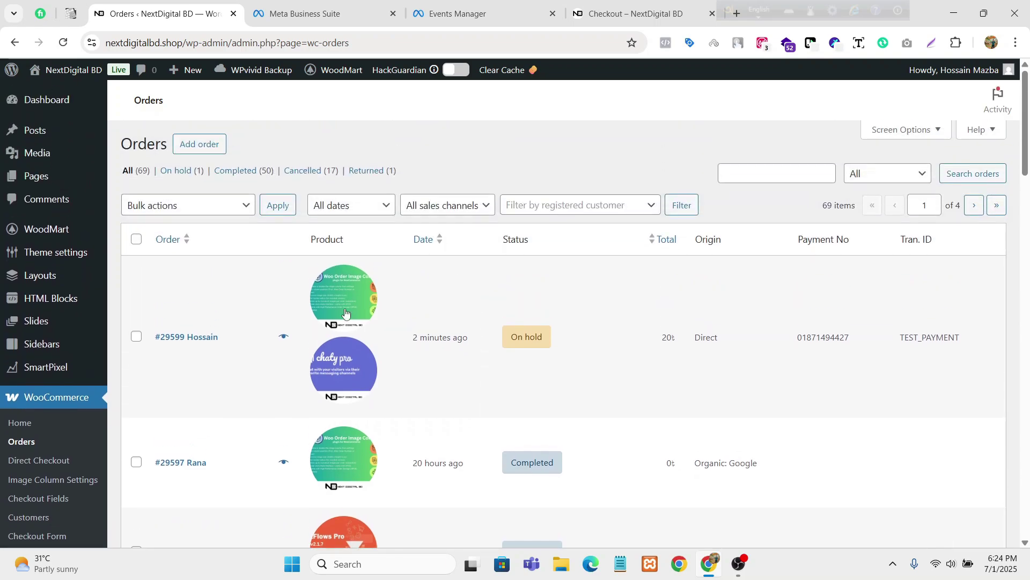
scroll(418, 322, "down", 2)
double_click(320, 239)
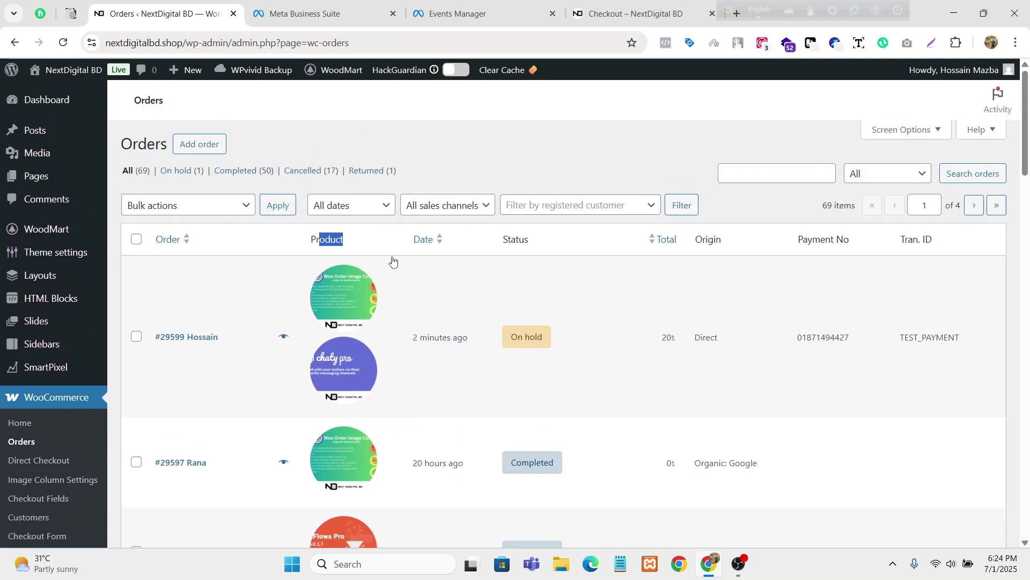
- Open the newest on-hold order's edit page, return to the orders list and open that order's preview
left_click(324, 320)
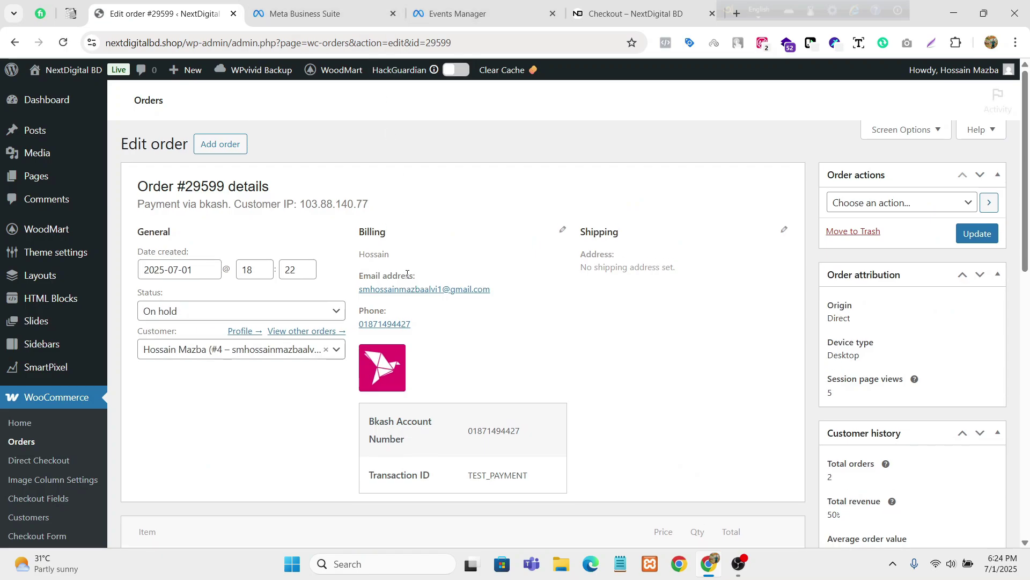
left_click(76, 443)
scroll(461, 229, "down", 2)
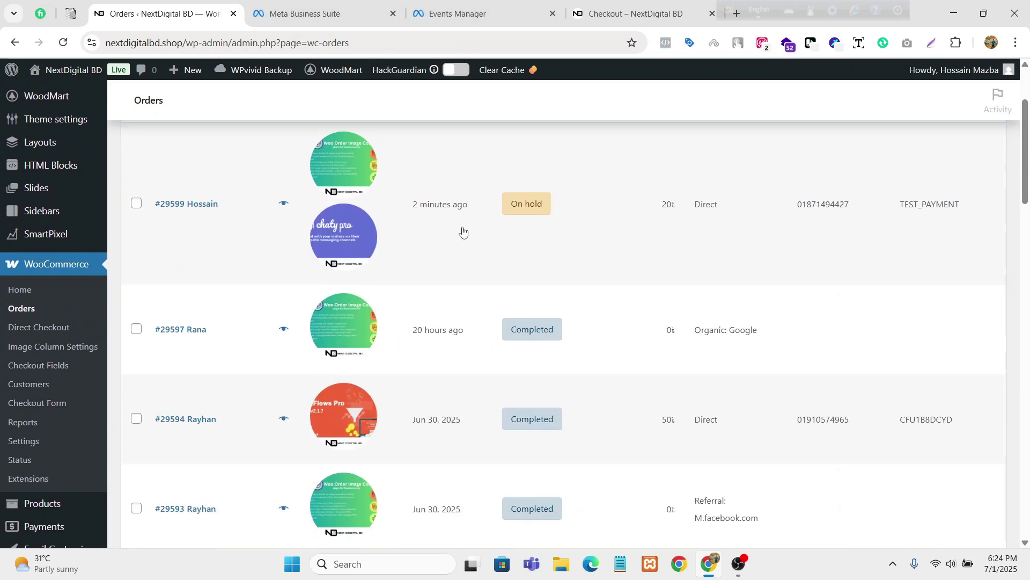
scroll(376, 252, "up", 3)
scroll(621, 297, "down", 1)
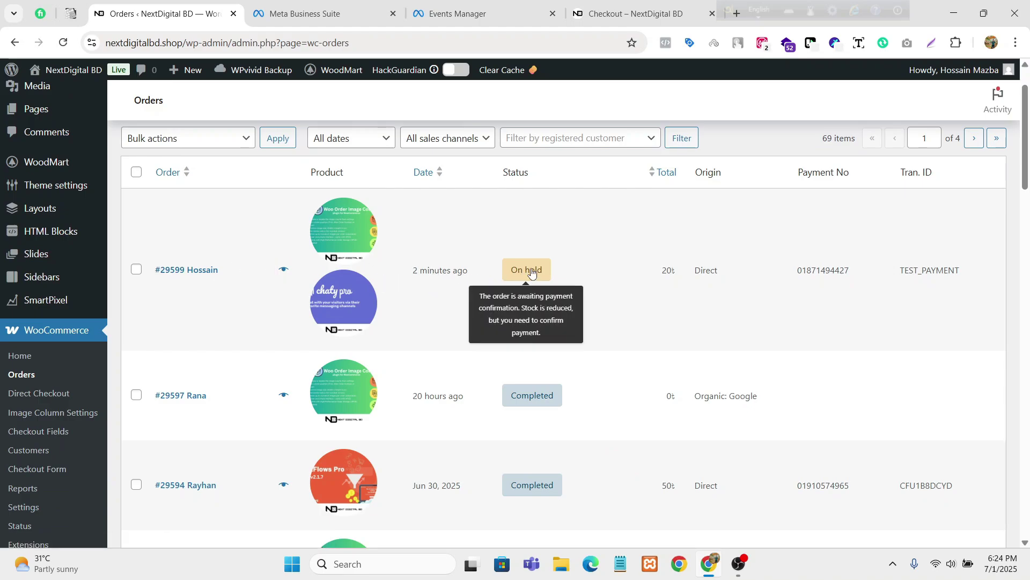
left_click(284, 270)
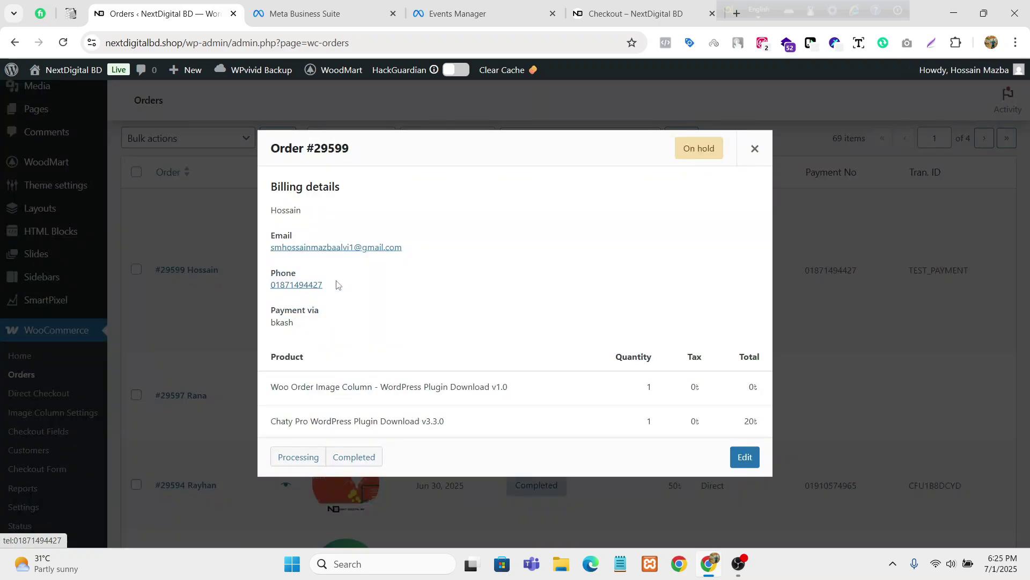
- Mark the previewed order as Completed and switch to the test events in Events Manager
left_click(360, 461)
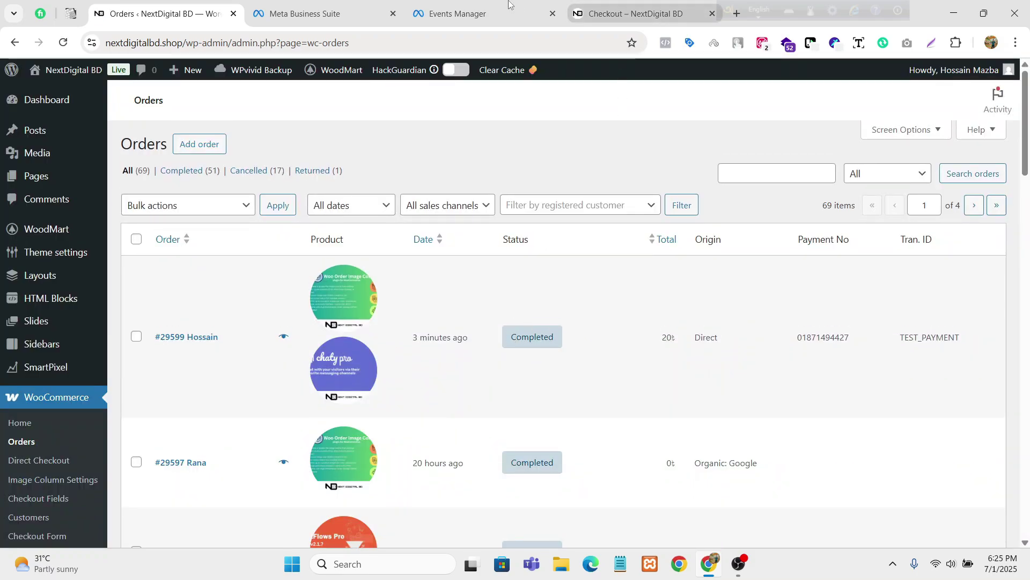
left_click(472, 14)
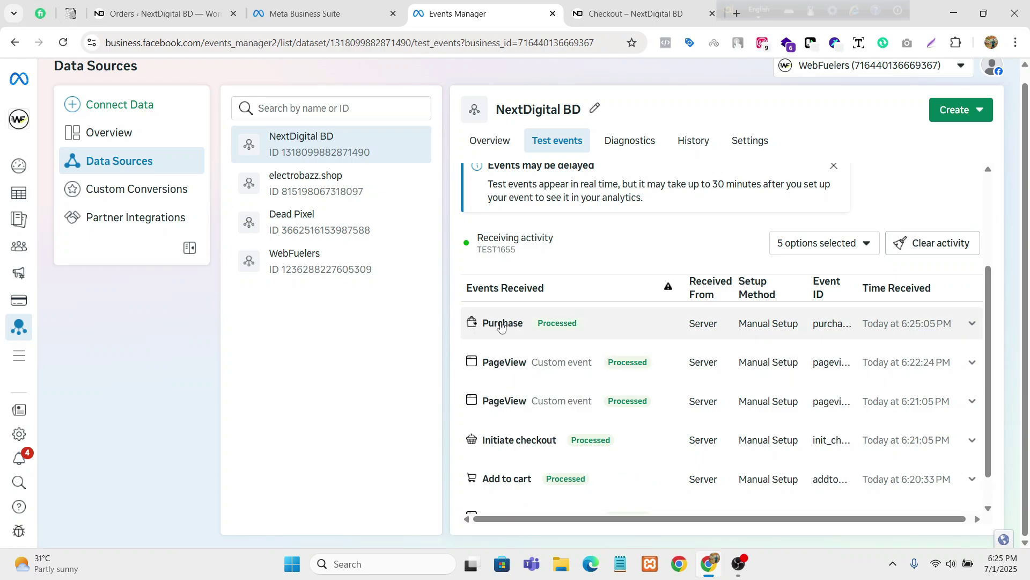
- Expand the newest Purchase test event and show its full parameter list
left_click(508, 326)
scroll(571, 292, "down", 4)
scroll(589, 275, "up", 1)
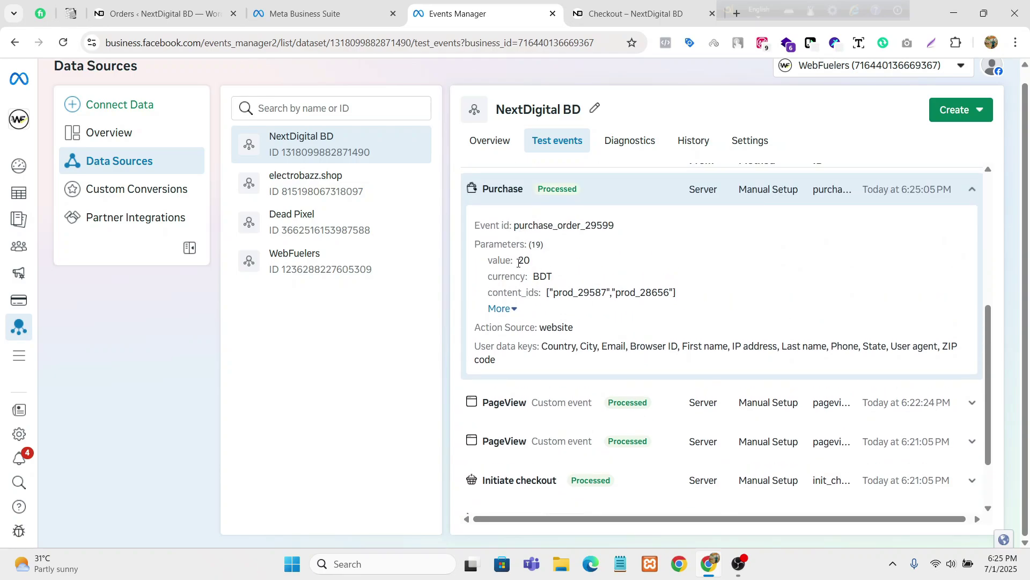
left_click(507, 309)
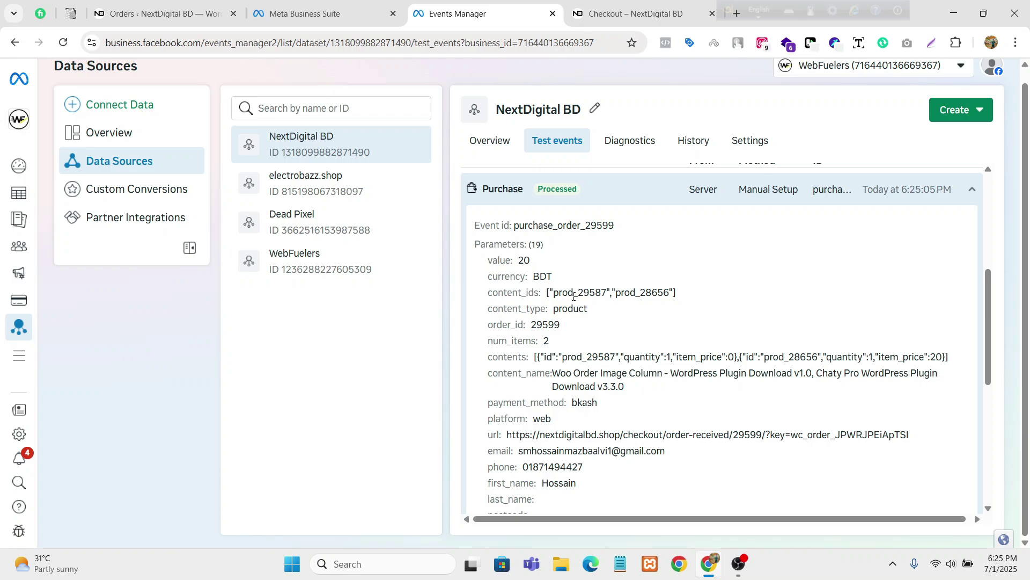
- Examine the Purchase event's product, order and payment method parameters down to the user data keys
scroll(599, 322, "down", 1)
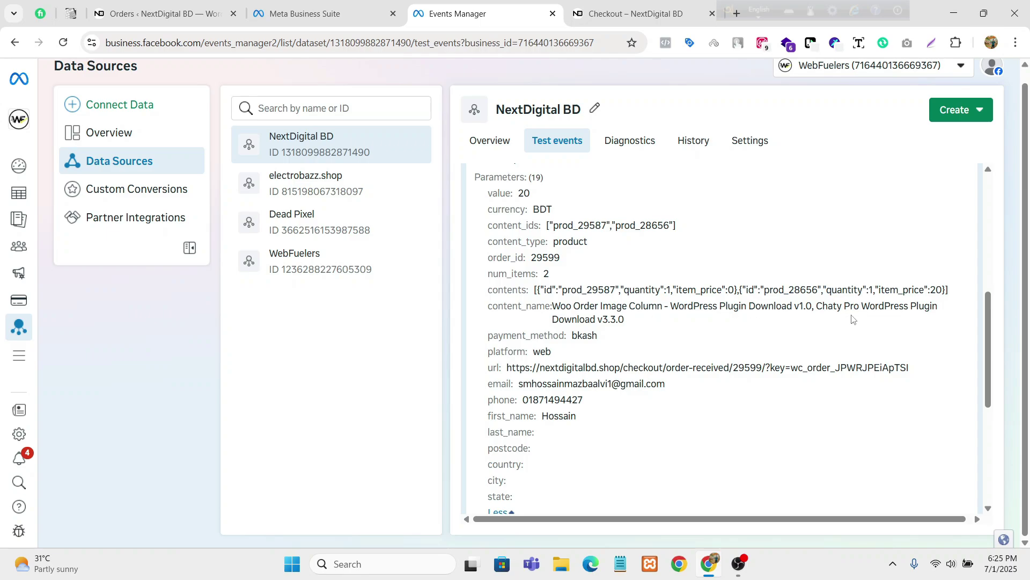
left_click_drag(572, 342, 609, 345)
left_click(682, 330)
scroll(649, 300, "down", 3)
scroll(646, 300, "up", 2)
scroll(644, 299, "up", 1)
scroll(644, 300, "down", 2)
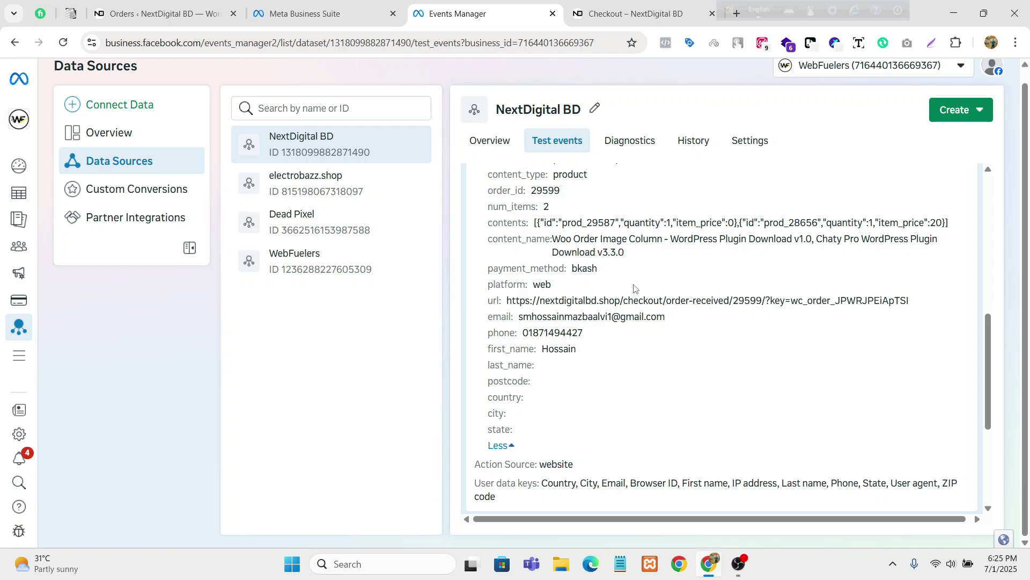
scroll(634, 291, "down", 1)
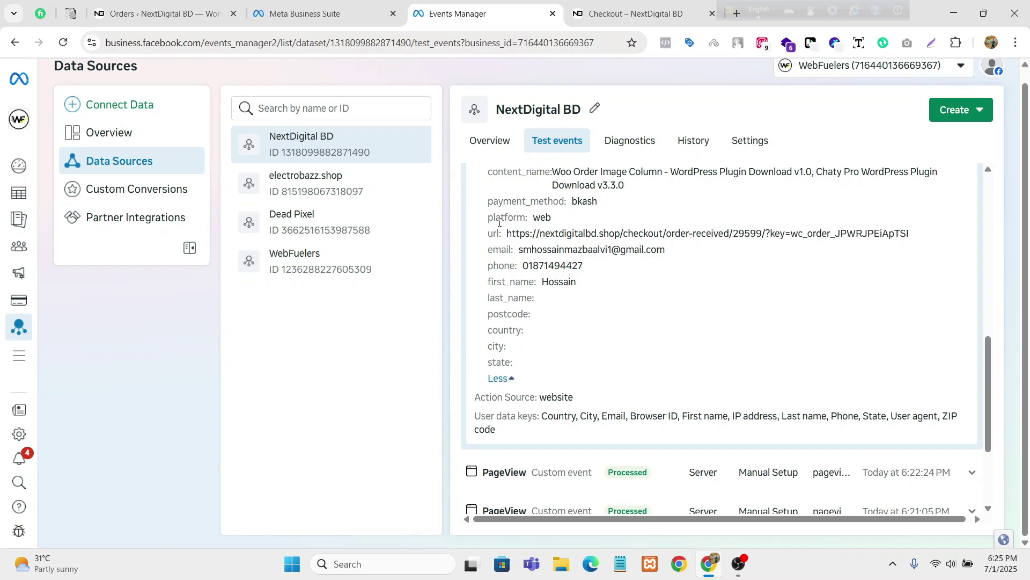
- Check the customer's email and first name parameters in the Purchase event, and collapse its details
left_click_drag(493, 248, 658, 250)
left_click(555, 245)
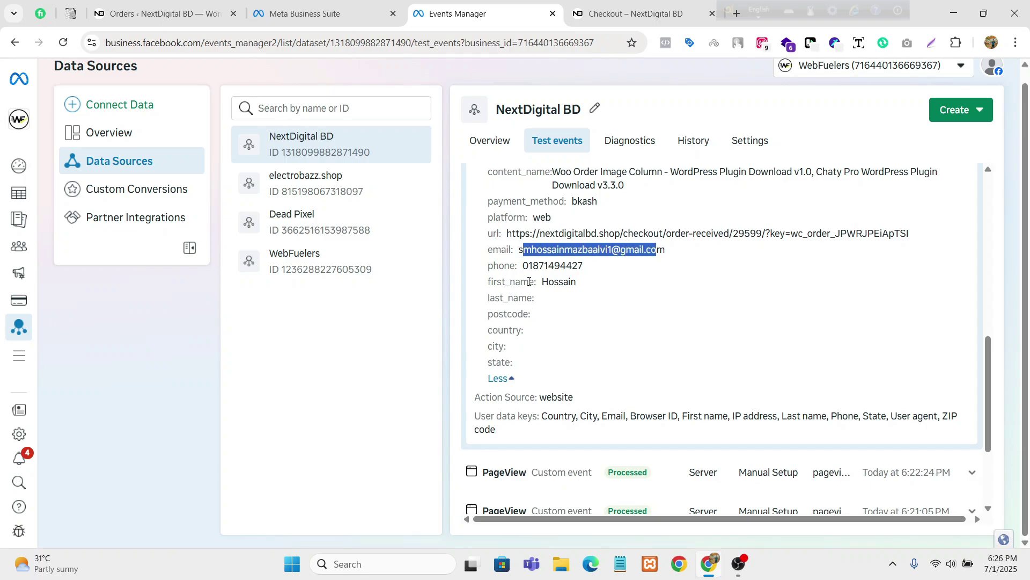
left_click_drag(521, 282, 572, 284)
left_click(579, 292)
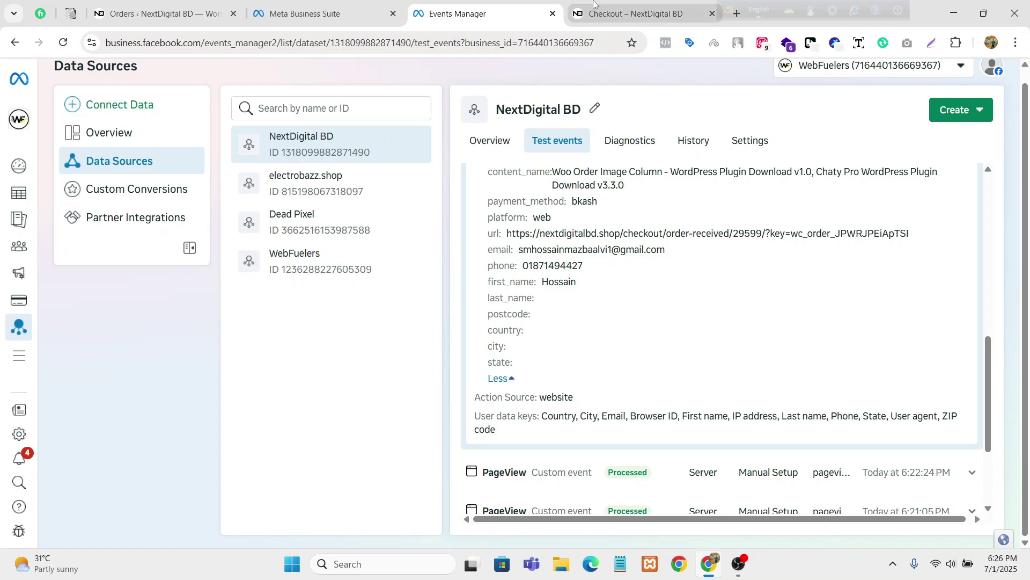
left_click(639, 6)
left_click(537, 13)
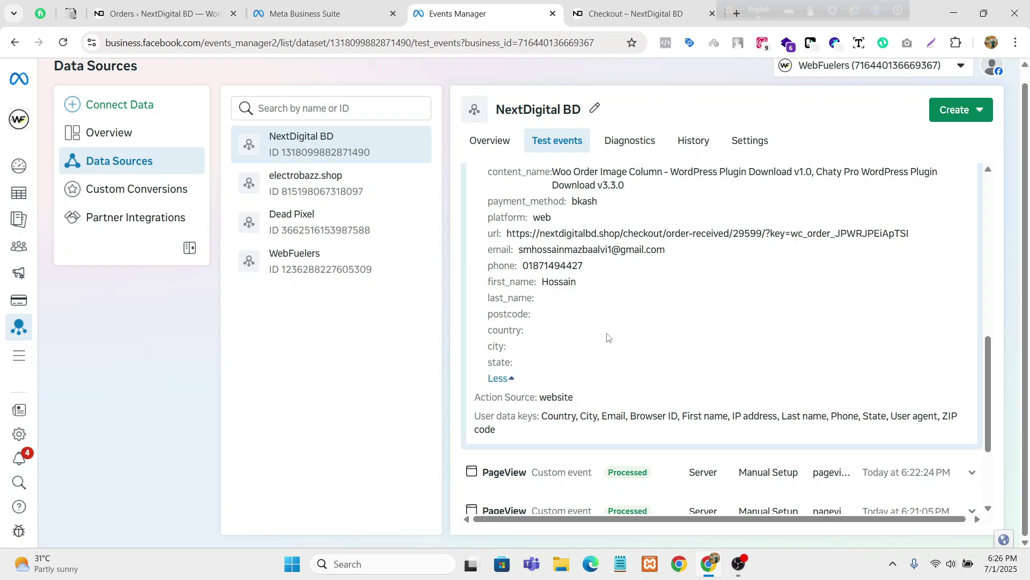
scroll(607, 330, "up", 6)
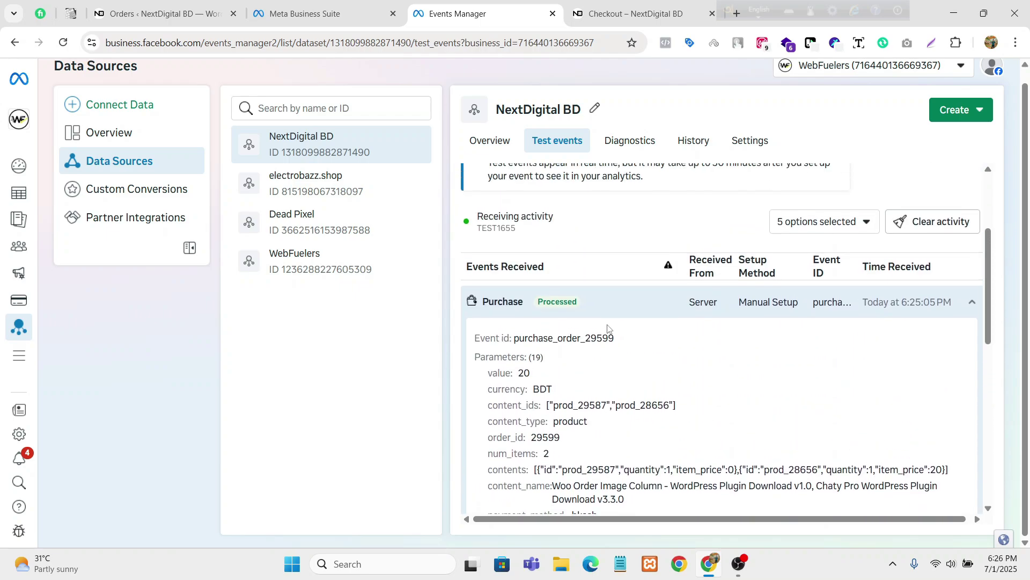
left_click(605, 331)
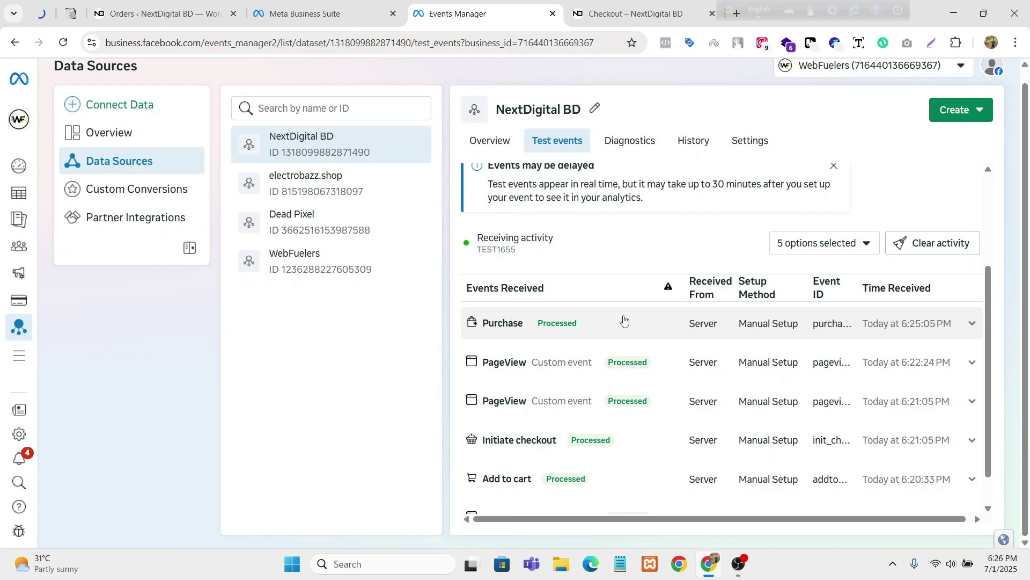
- Set the newest WooCommerce order's status to Shipped on its edit page and save the order
left_click(160, 13)
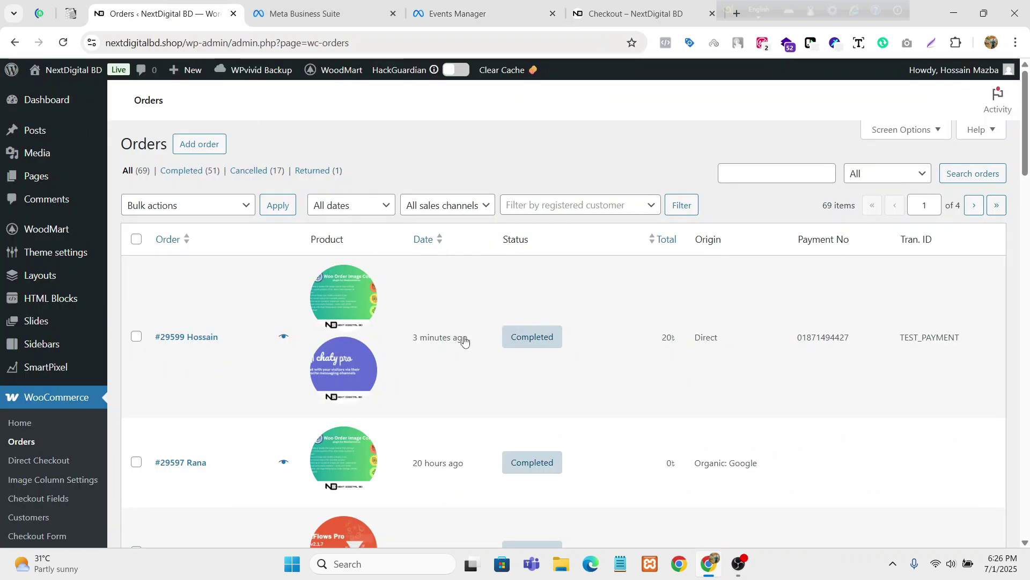
left_click(216, 336)
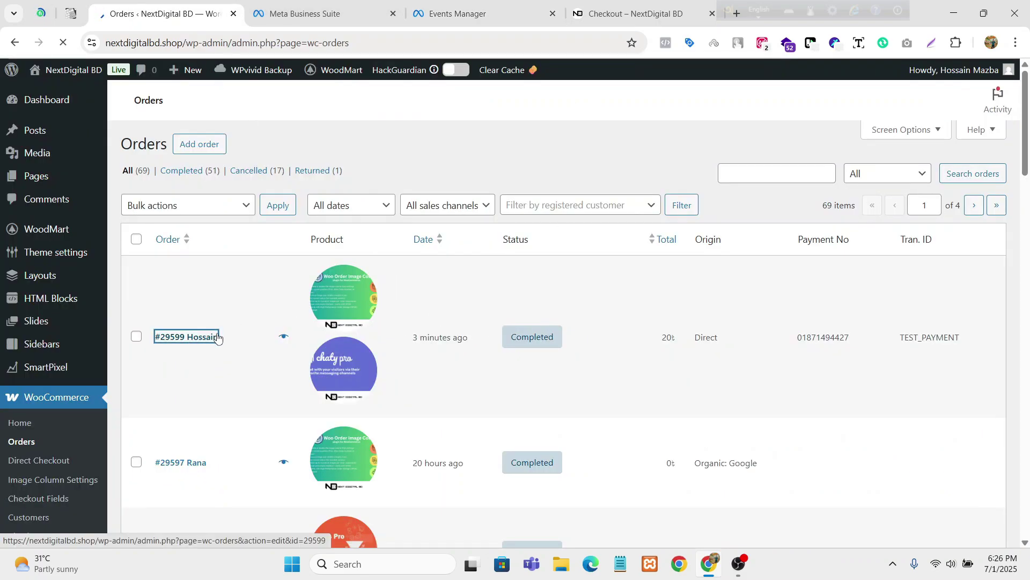
scroll(235, 254, "down", 1)
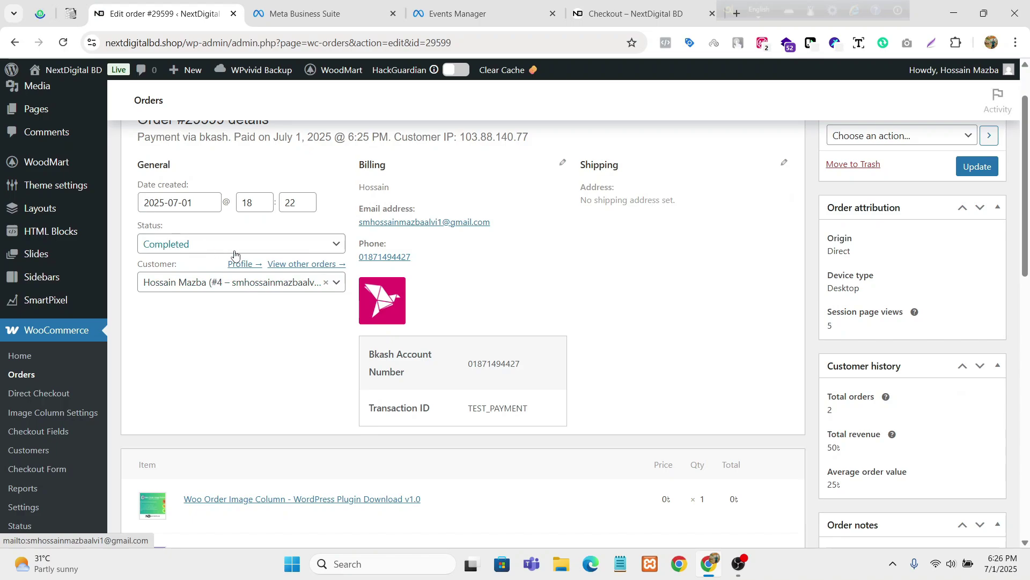
left_click(212, 246)
scroll(240, 332, "down", 3)
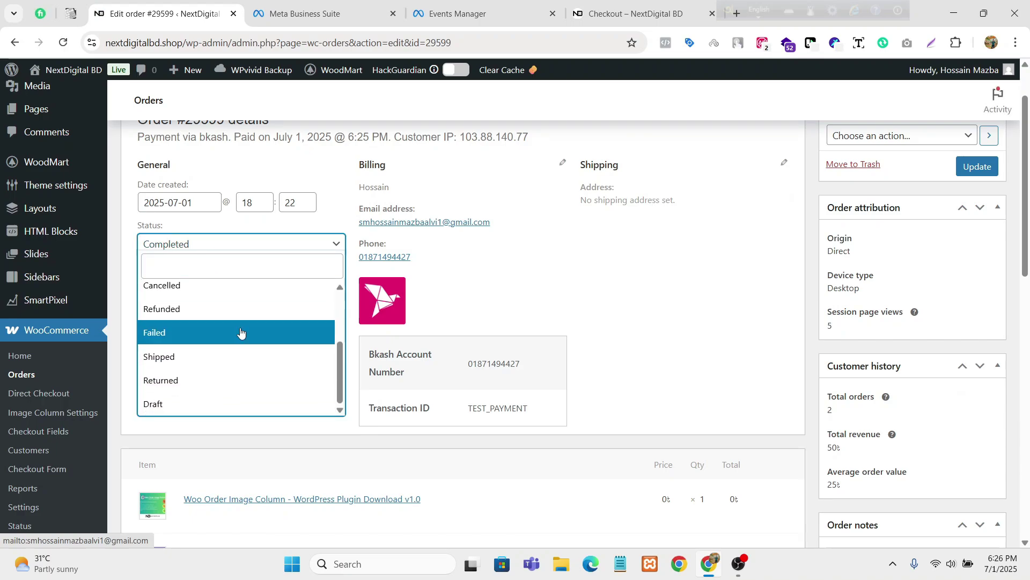
left_click(243, 365)
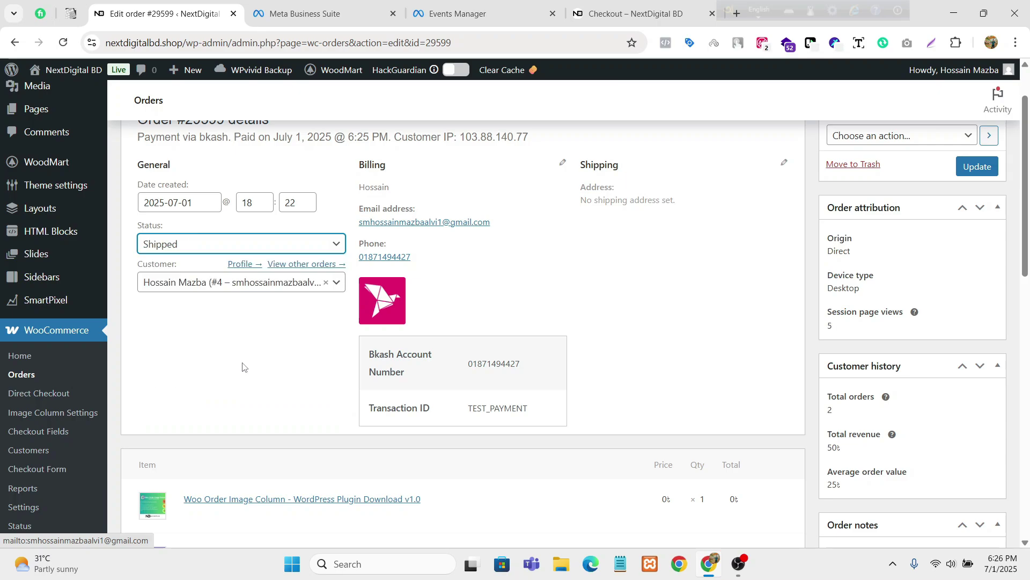
left_click(976, 167)
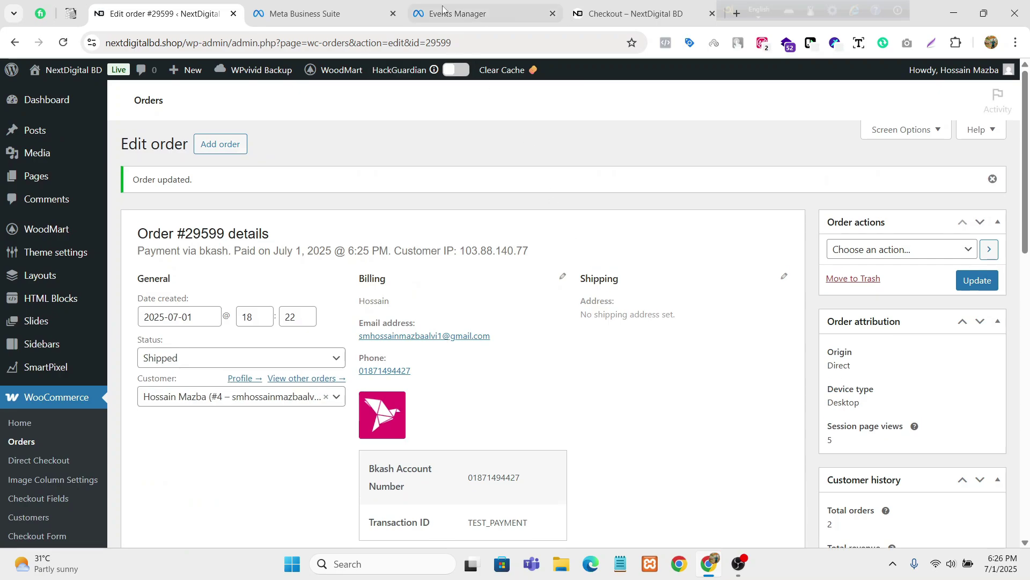
- Return to the test events in Events Manager and expand the Shipped event with its full parameter list
left_click(459, 23)
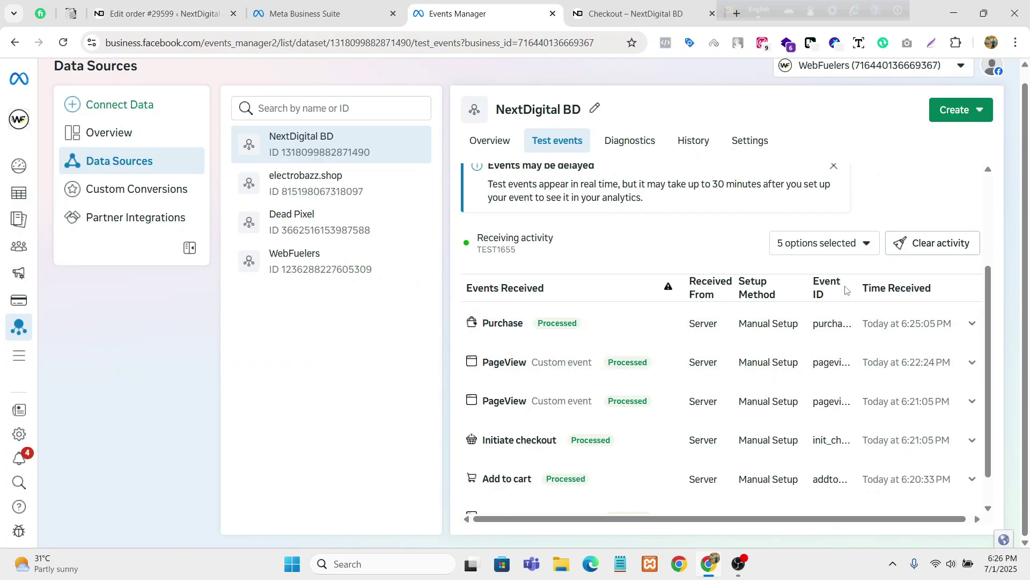
scroll(633, 376, "up", 2)
scroll(587, 340, "down", 2)
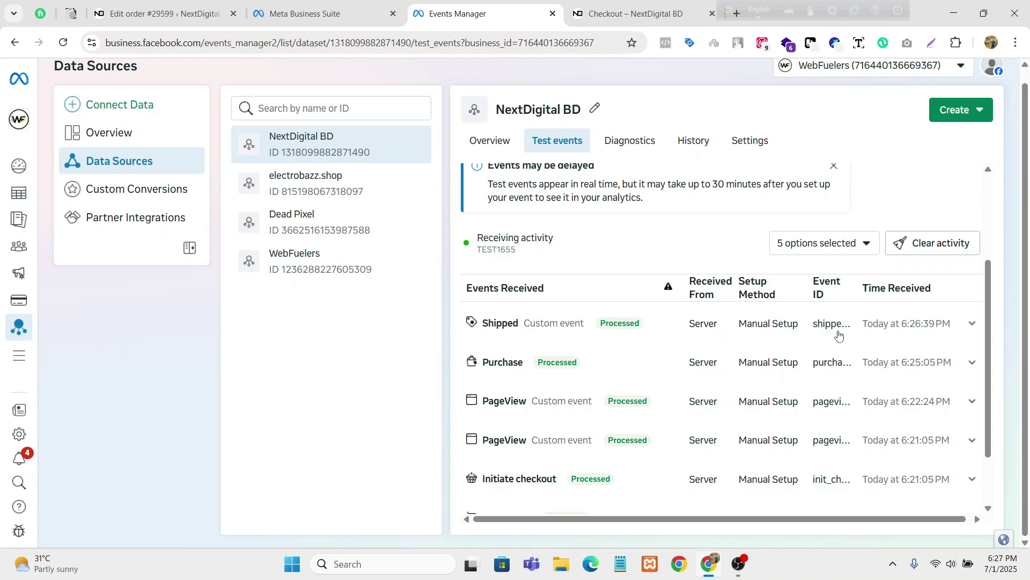
left_click(691, 322)
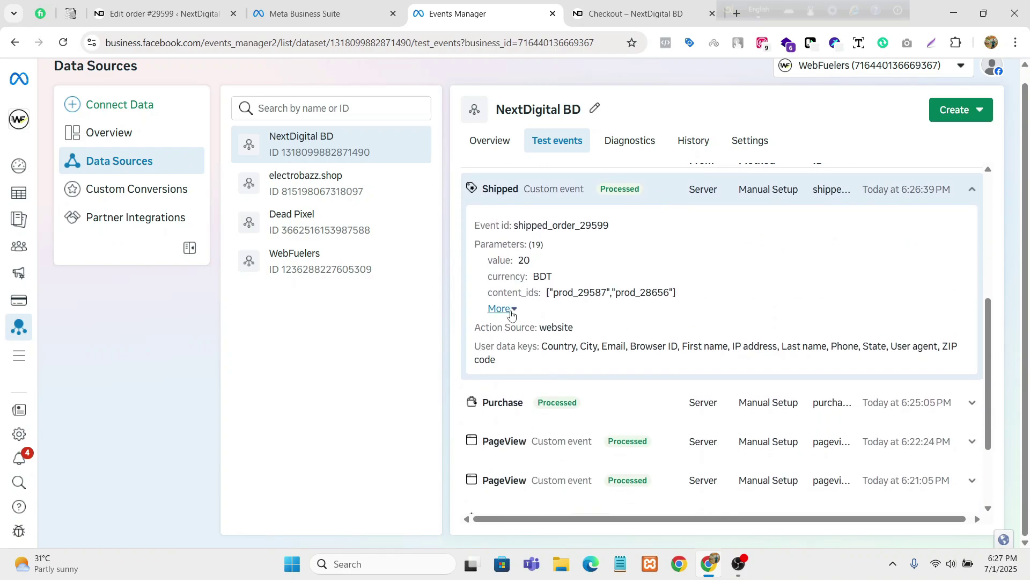
left_click_drag(513, 261, 554, 276)
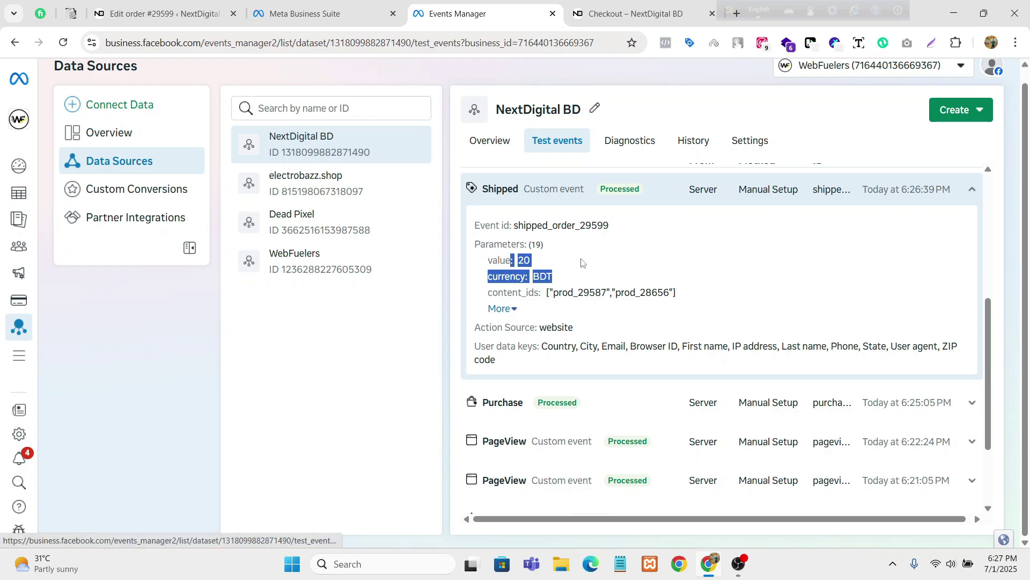
scroll(582, 262, "down", 1)
left_click(501, 240)
- Examine the Shipped event's product IDs, contents, content name and customer parameters
left_click(559, 222)
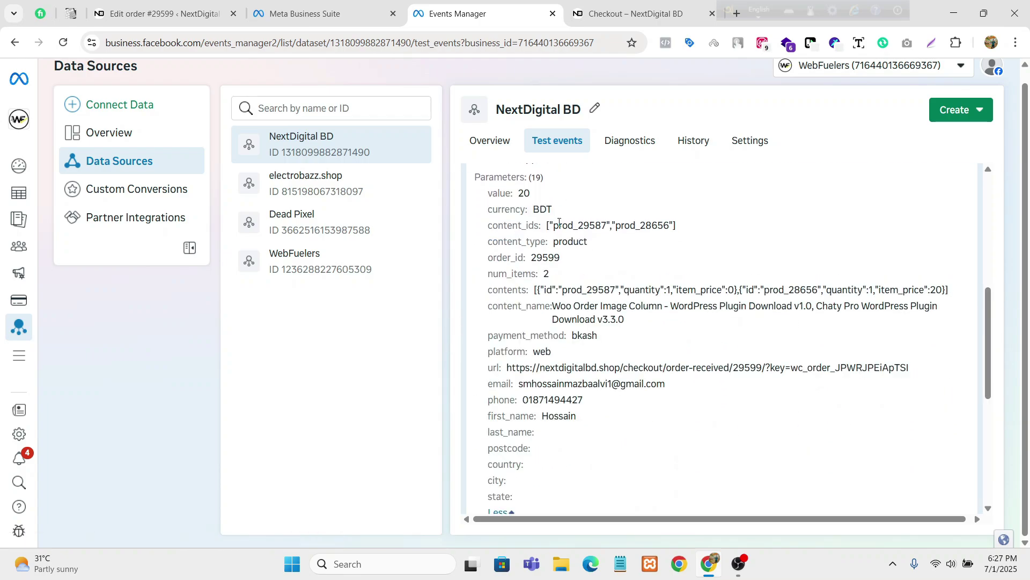
left_click_drag(559, 222, 550, 242)
left_click(730, 232)
left_click_drag(541, 286, 624, 320)
left_click(633, 342)
scroll(612, 333, "down", 1)
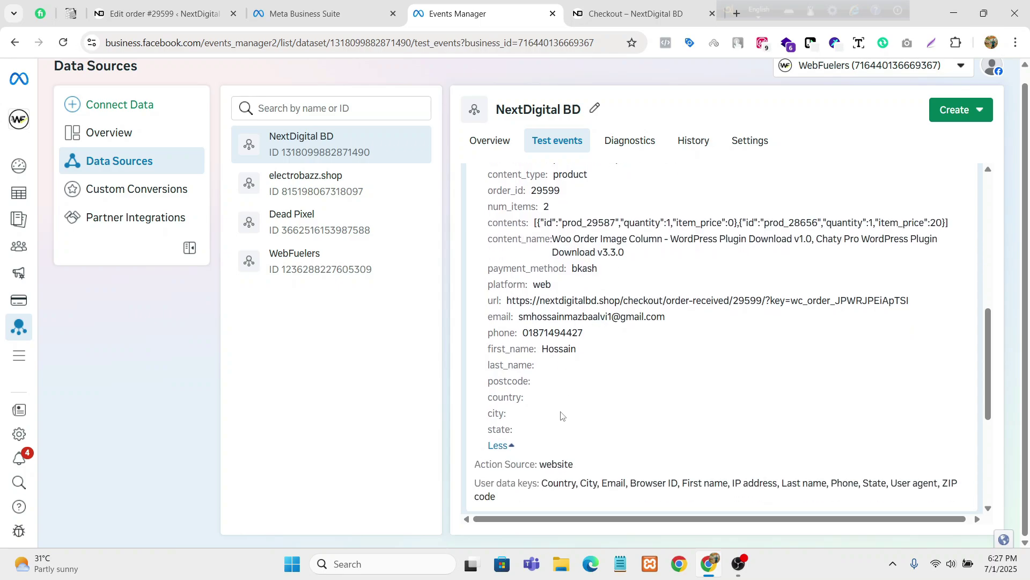
scroll(588, 279, "up", 1)
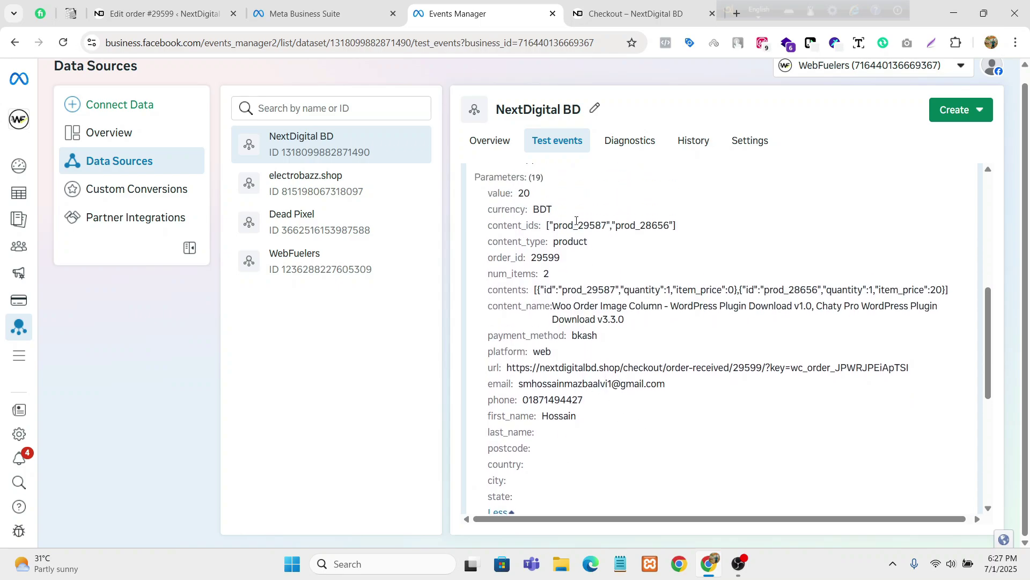
- Change the same WooCommerce order's status to Returned and save the order
left_click(146, 12)
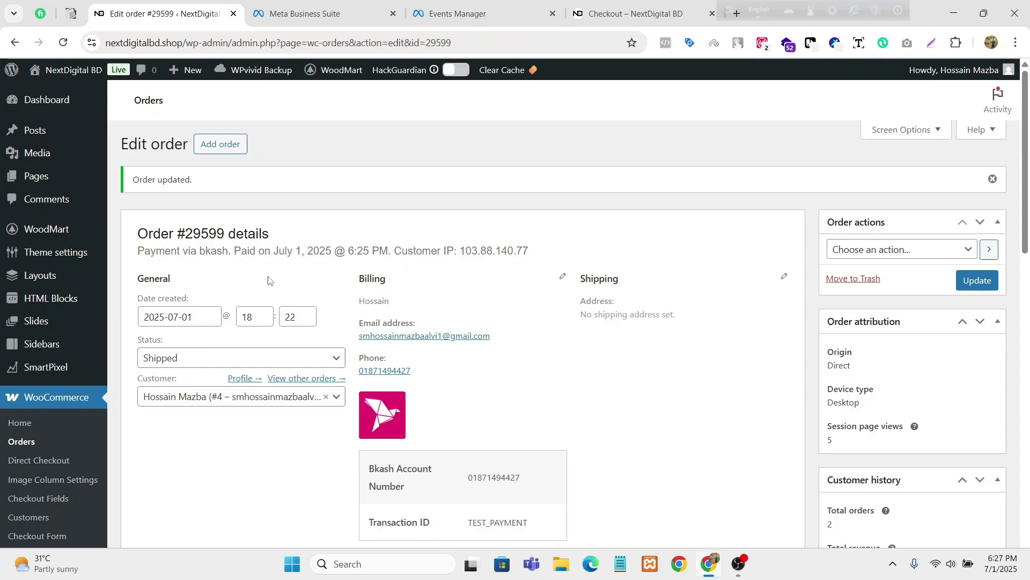
left_click(254, 366)
left_click(222, 492)
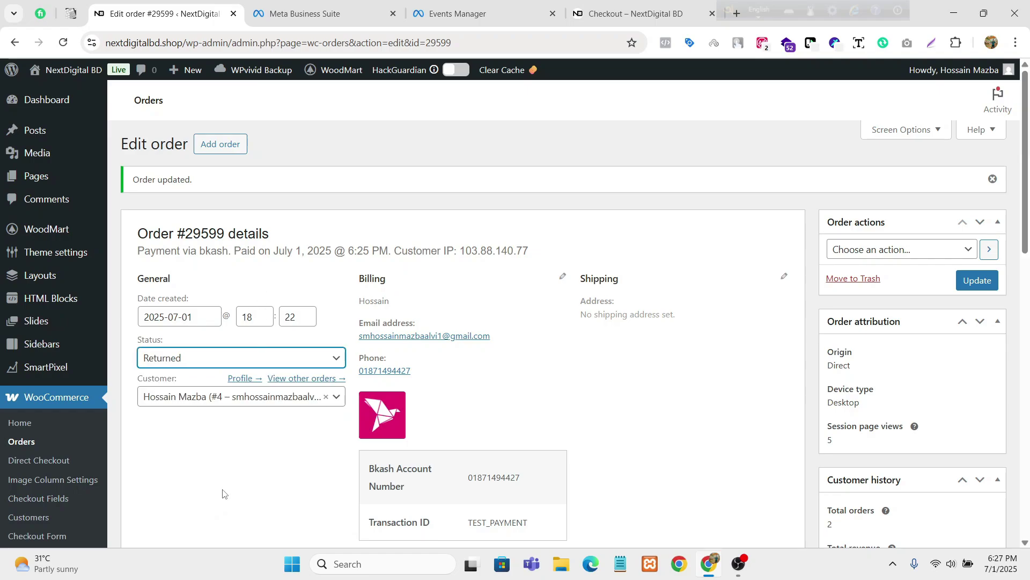
left_click(975, 281)
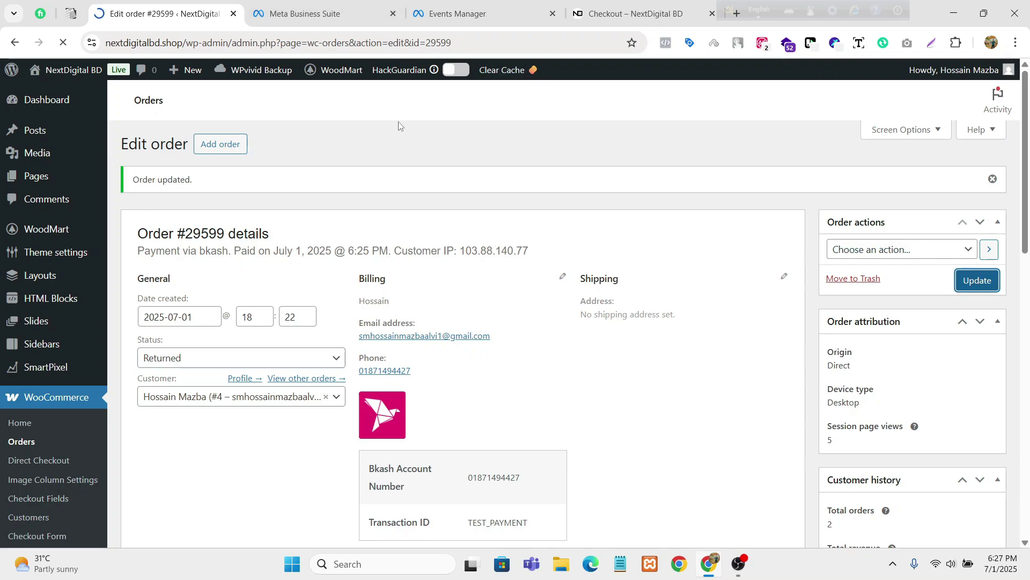
- Go back to the test events in Events Manager, collapse the Shipped event and check the list for the order's return event
left_click(463, 8)
scroll(644, 252, "up", 4)
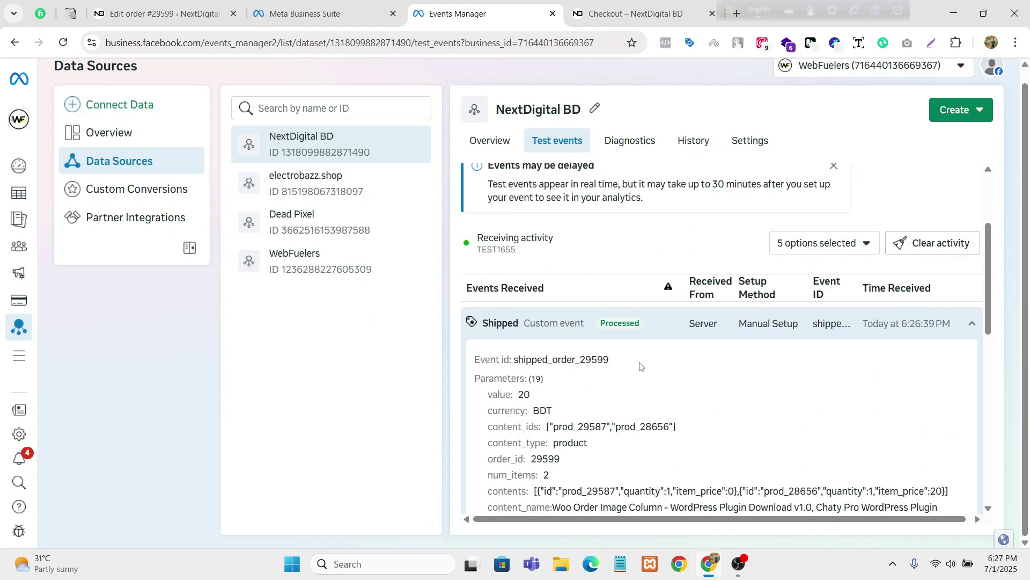
left_click(649, 339)
scroll(674, 336, "up", 2)
scroll(655, 336, "down", 3)
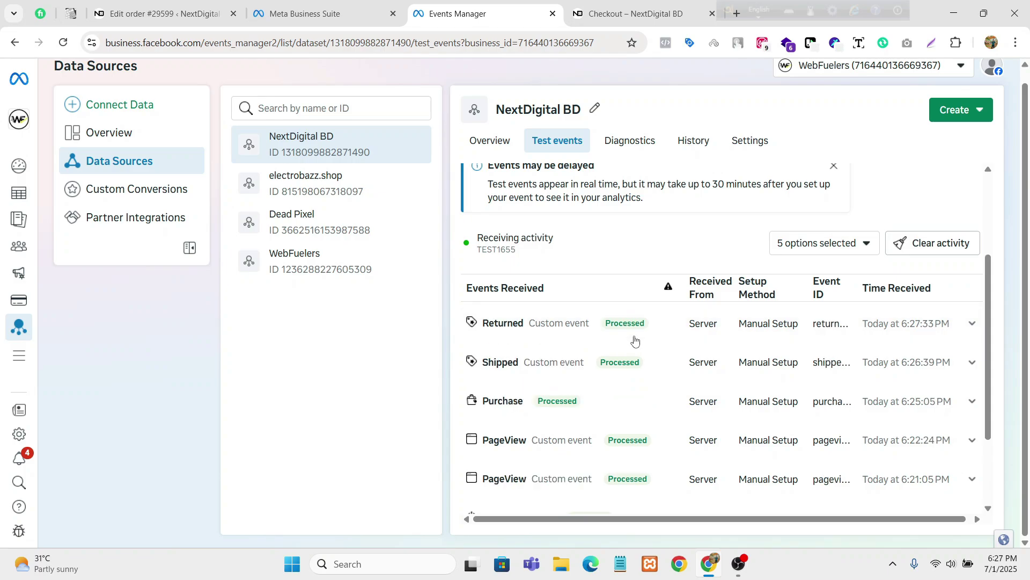
- Expand the Returned event, review its full parameter list and collapse it again
left_click(506, 326)
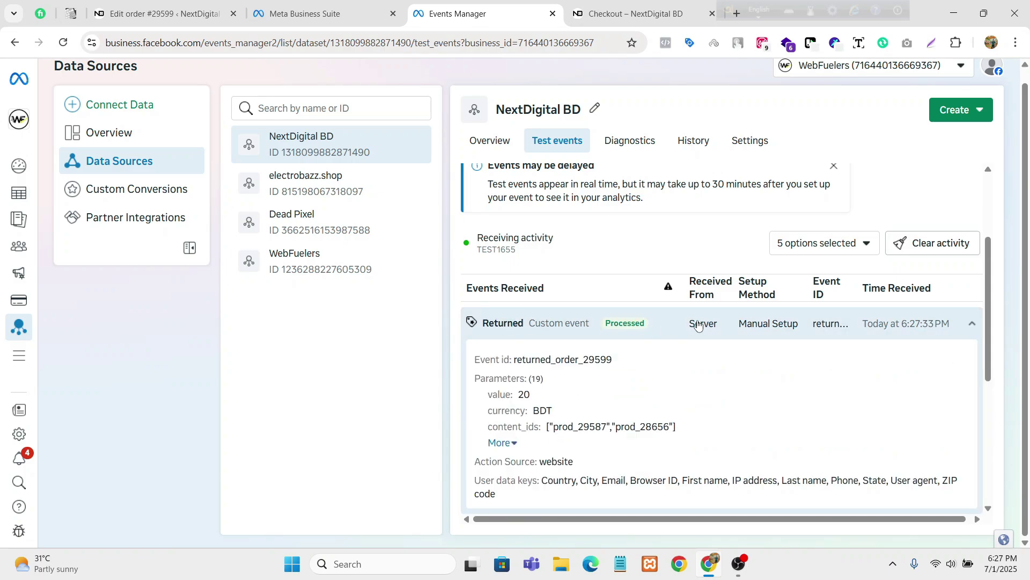
scroll(593, 376, "down", 1)
left_click(515, 376)
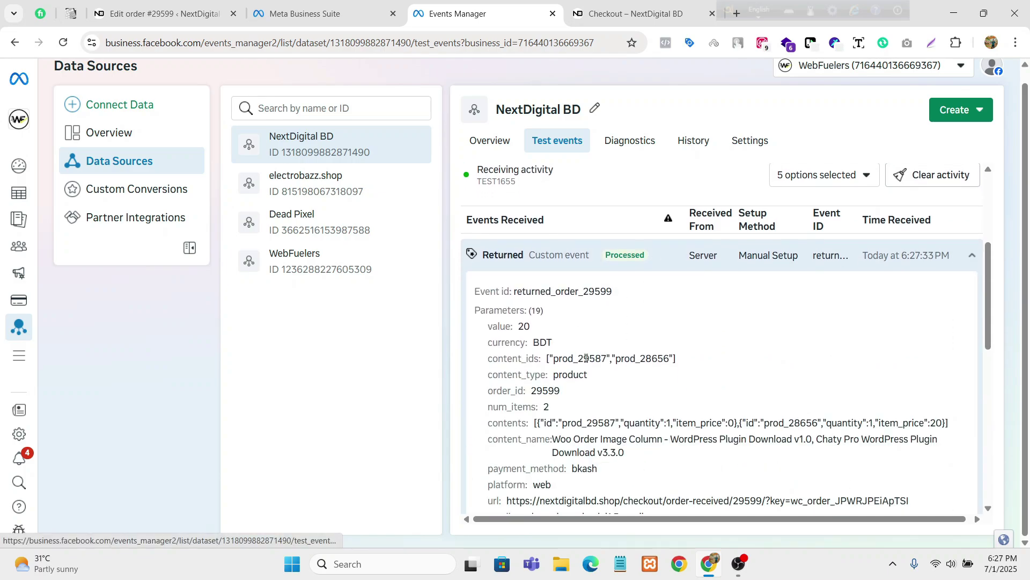
scroll(518, 379, "down", 1)
left_click_drag(511, 245, 577, 484)
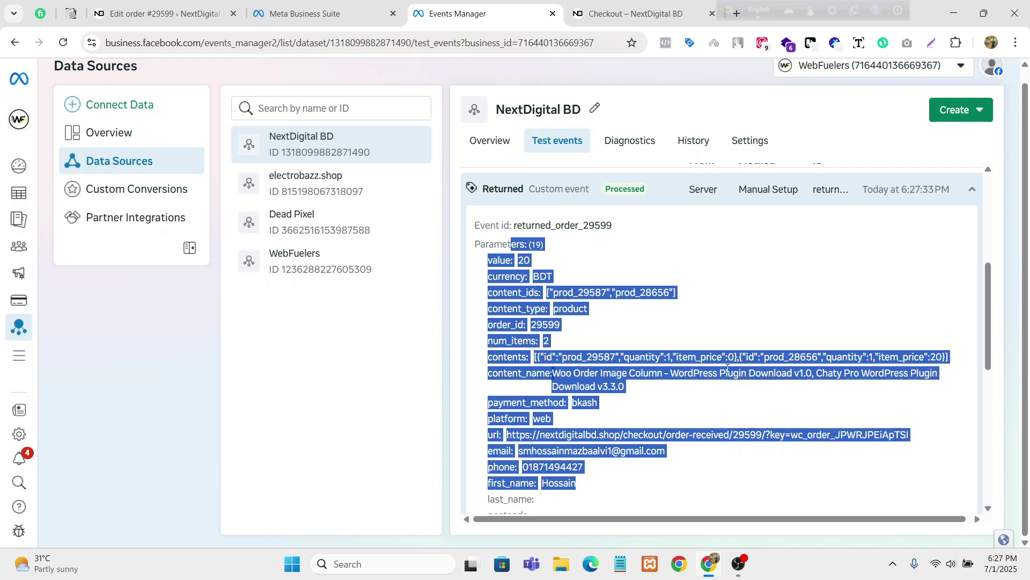
left_click(699, 292)
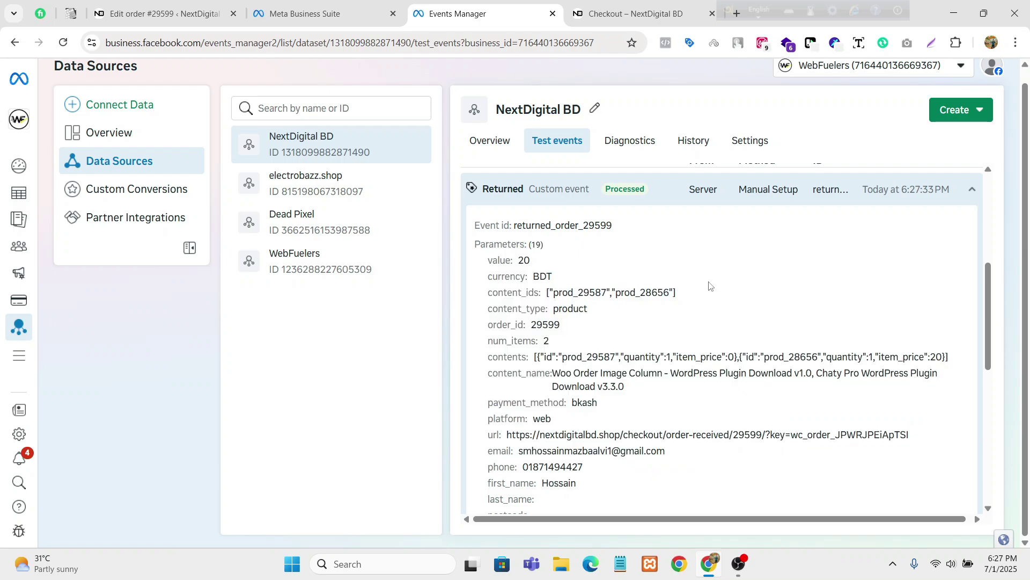
left_click(578, 191)
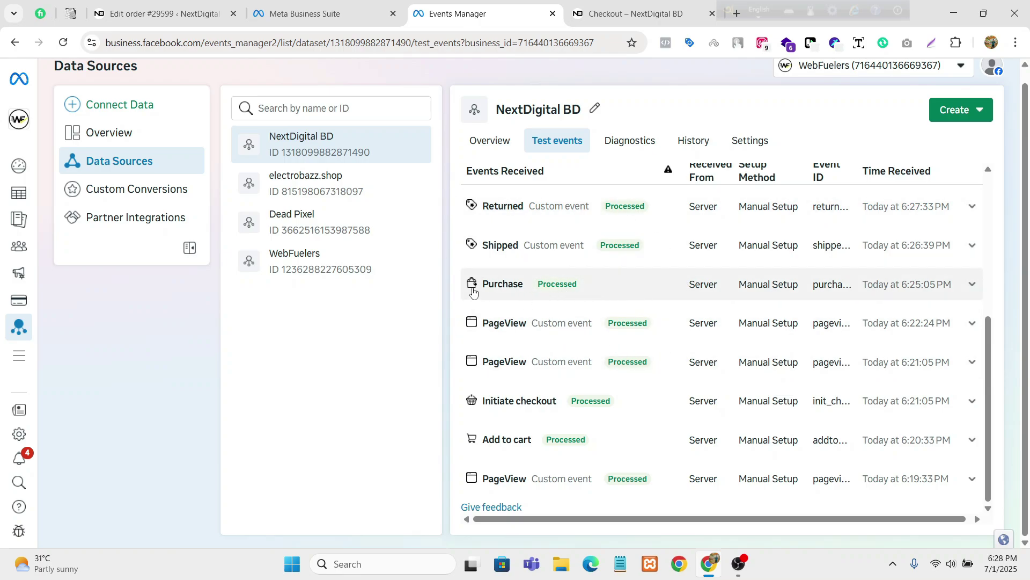
- Expand and collapse the Purchase event and return to the start of the test events page
left_click(623, 294)
left_click(623, 294)
scroll(610, 292, "up", 5)
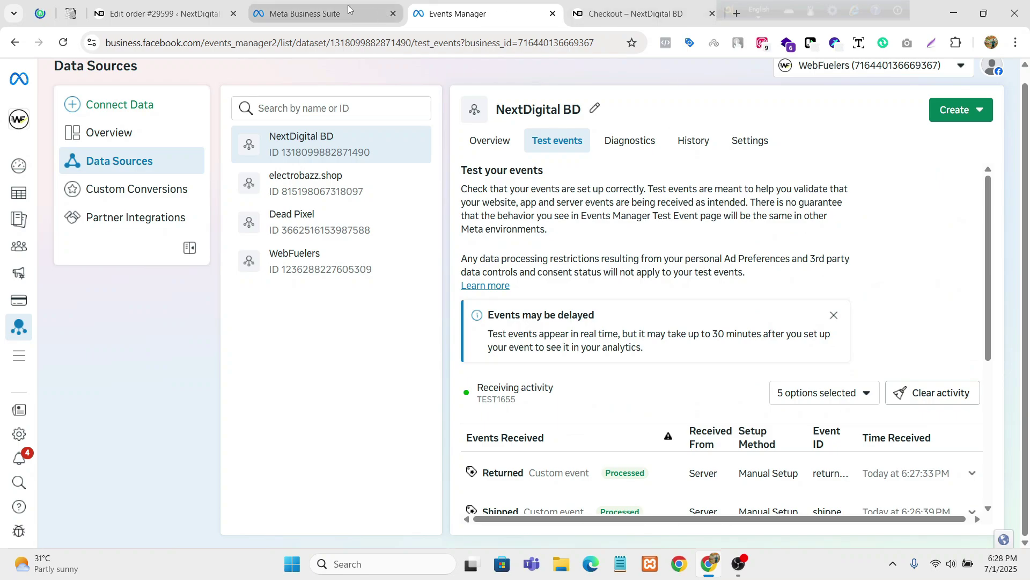
- Go back to the WooCommerce order being edited and open the full orders list
left_click(161, 13)
scroll(472, 218, "down", 3)
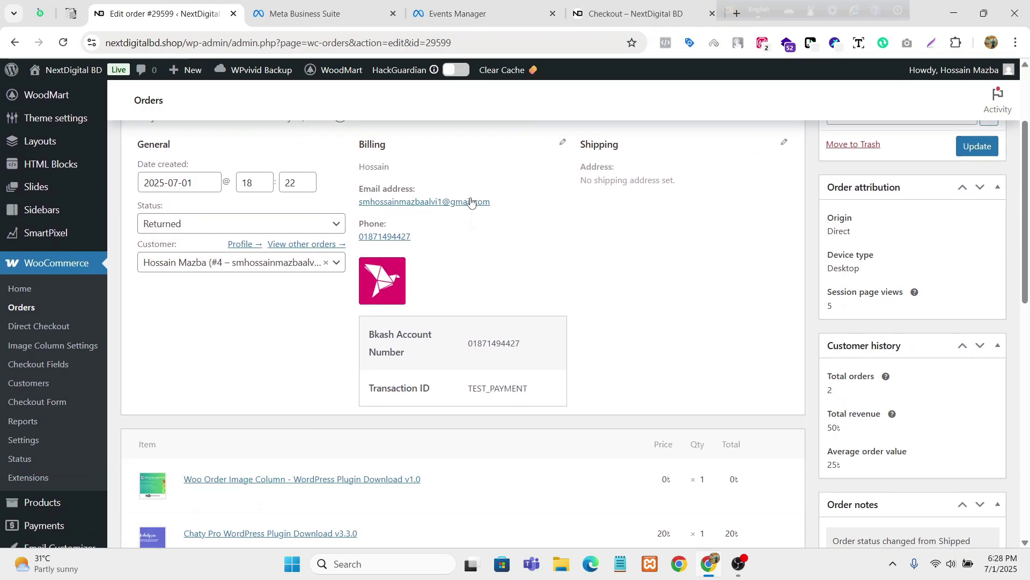
left_click(35, 311)
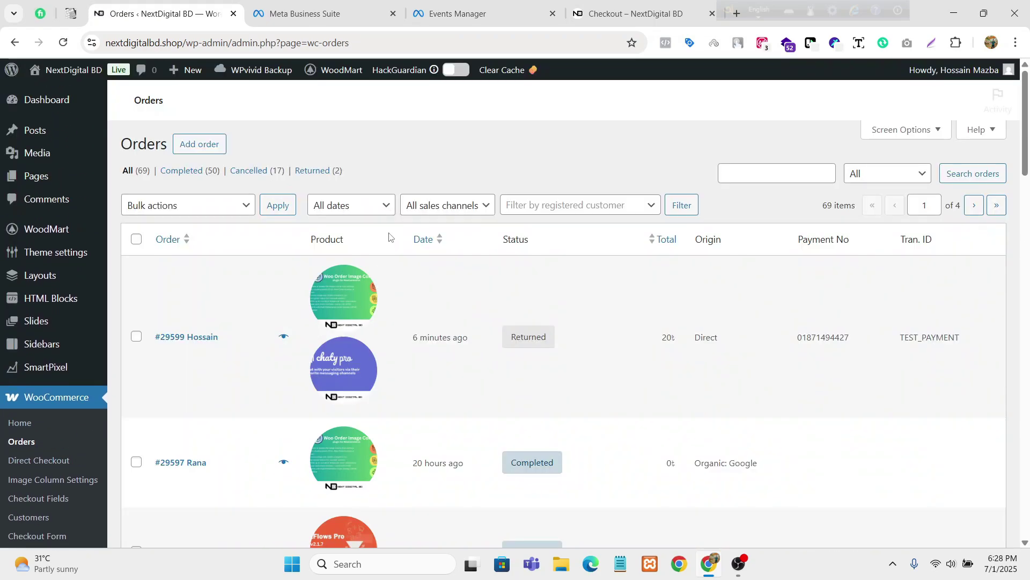
- Open the storefront in a new tab and browse the products in its Our Plugin category
mouse_move(70, 70)
middle_click(33, 92)
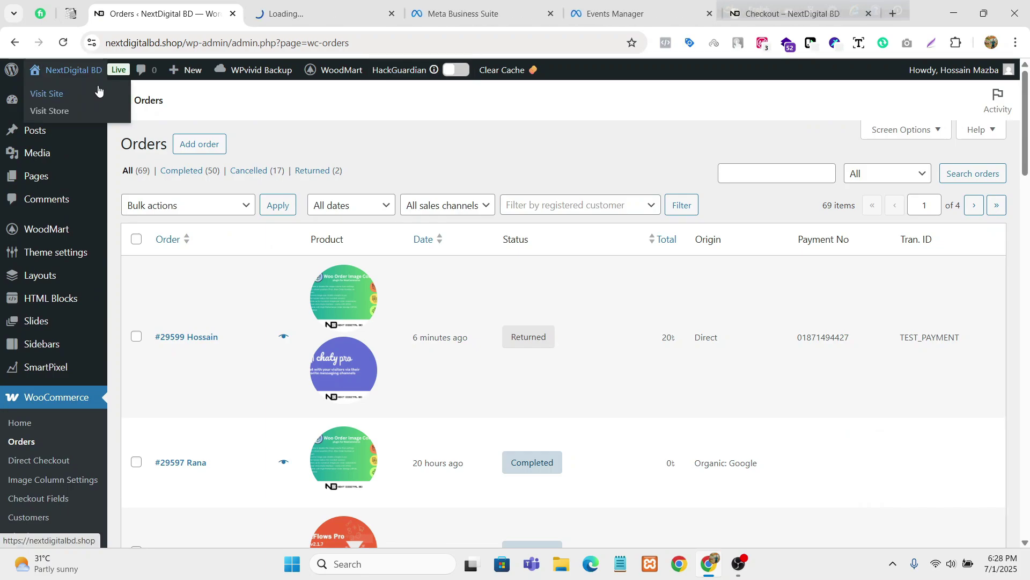
left_click(311, 24)
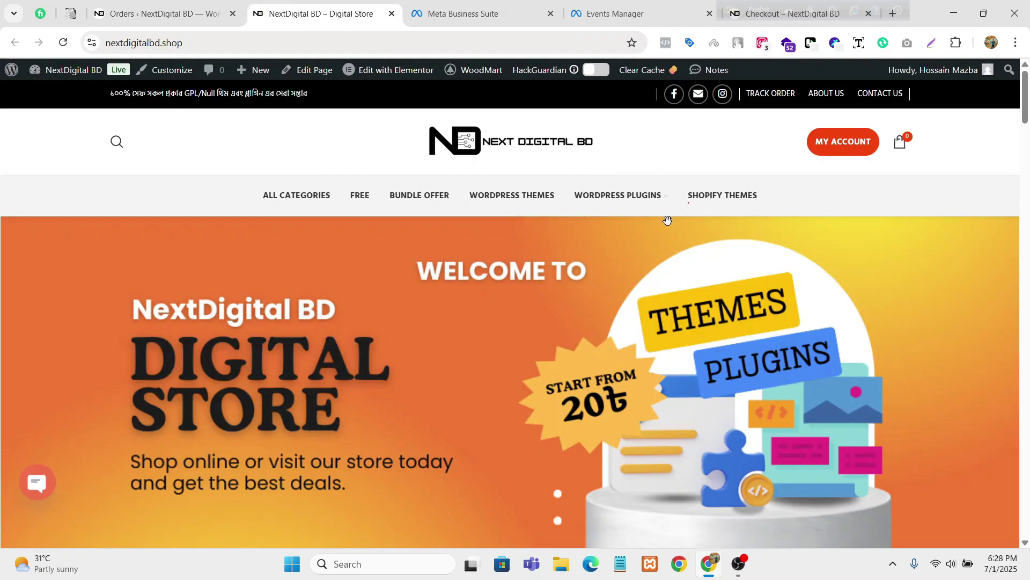
mouse_move(624, 206)
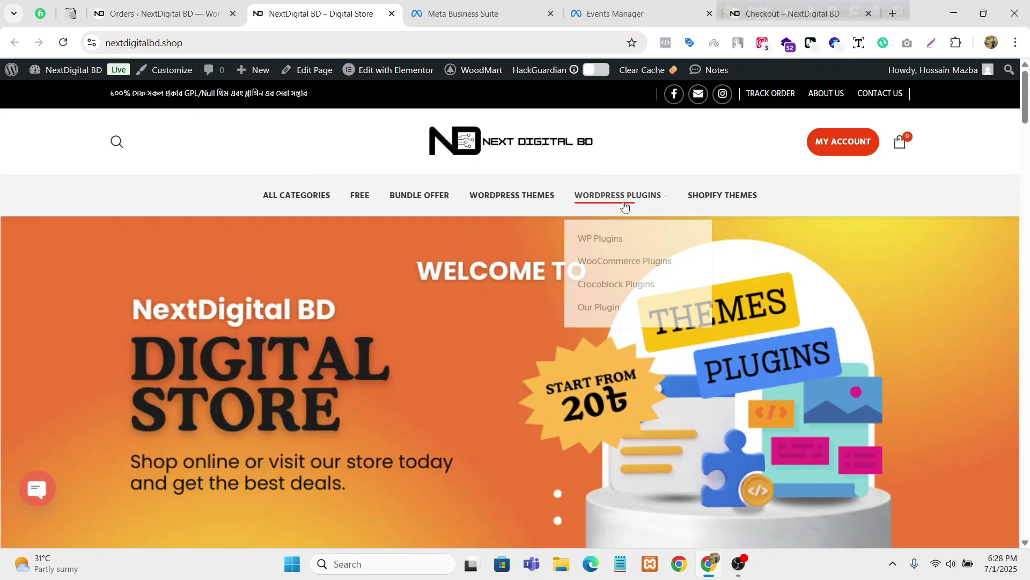
left_click(626, 315)
scroll(626, 319, "down", 3)
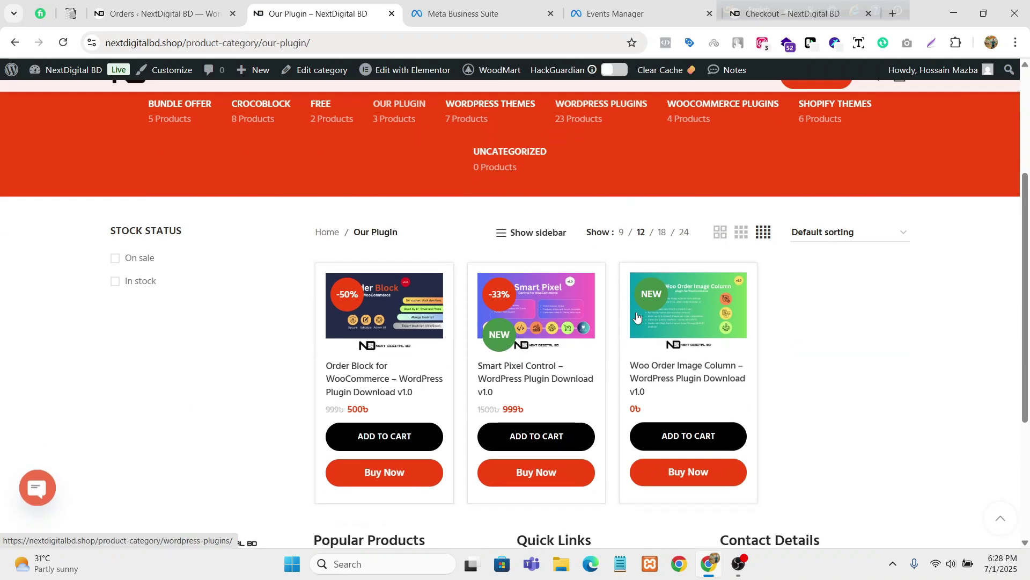
scroll(728, 320, "down", 1)
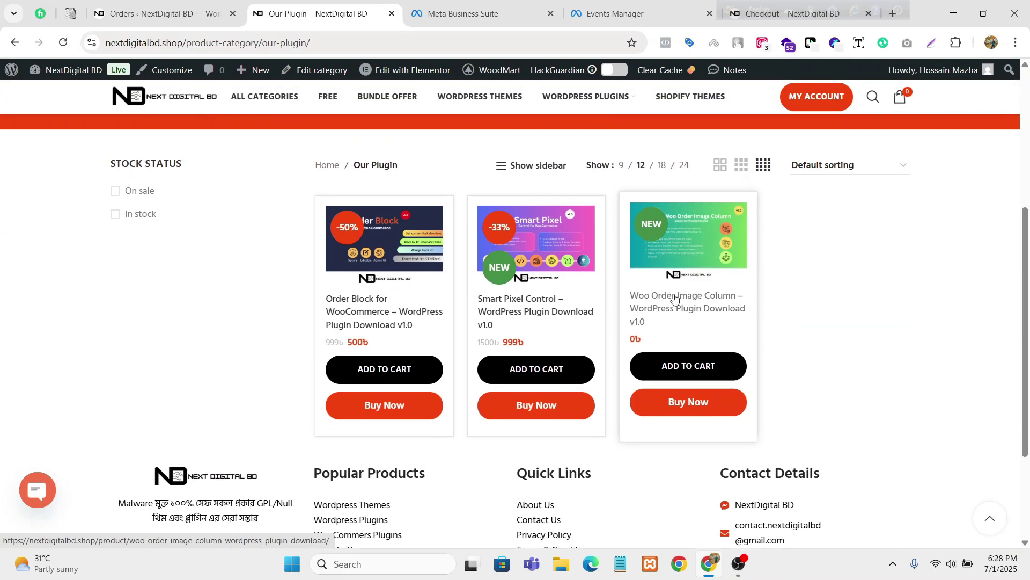
- Look through the product images in the WooCommerce orders list, open the newest order and return to the list
left_click(156, 13)
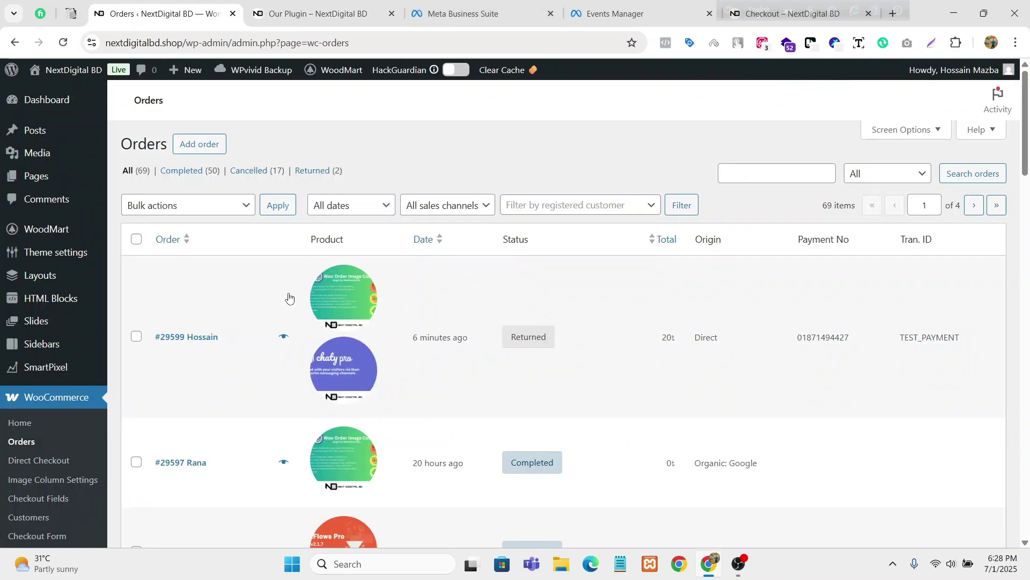
scroll(282, 301, "down", 3)
scroll(322, 214, "up", 3)
scroll(361, 466, "down", 10)
scroll(348, 450, "up", 10)
left_click_drag(153, 294, 229, 372)
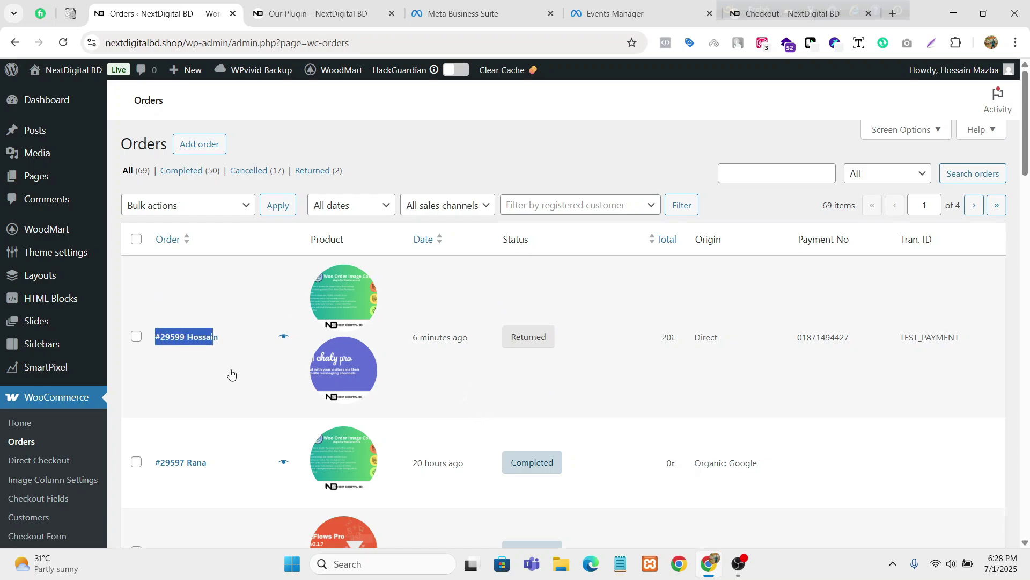
left_click(229, 373)
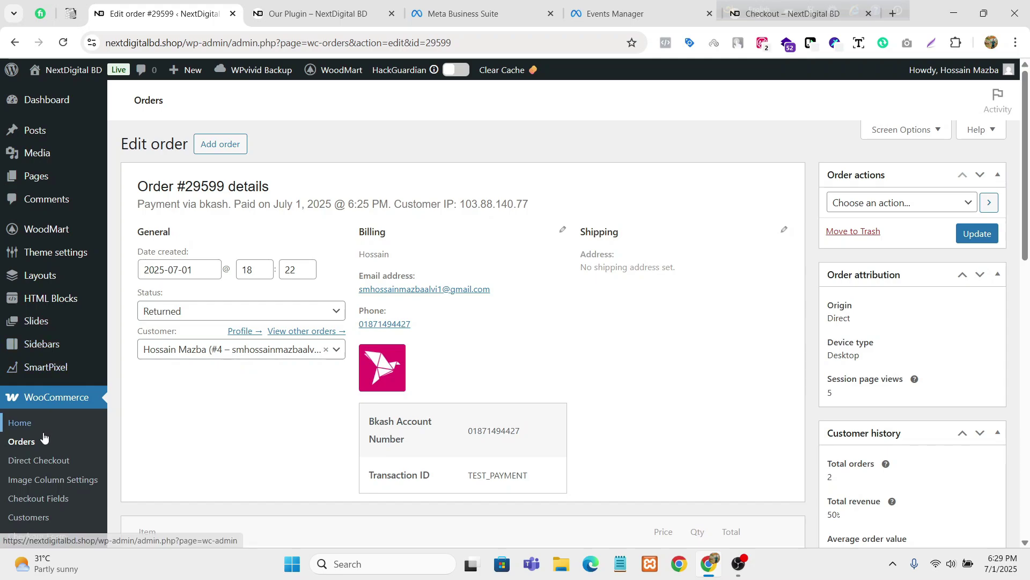
left_click(45, 446)
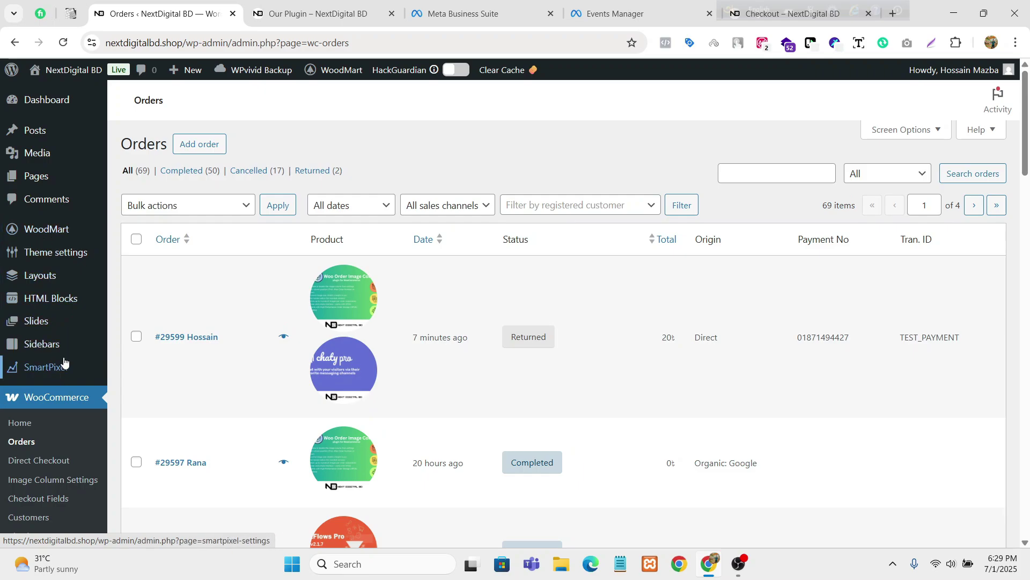
- In WooCommerce's Image Column Settings, set the image size to 40x40 and the border radius to 4 px
mouse_move(33, 339)
scroll(34, 340, "down", 2)
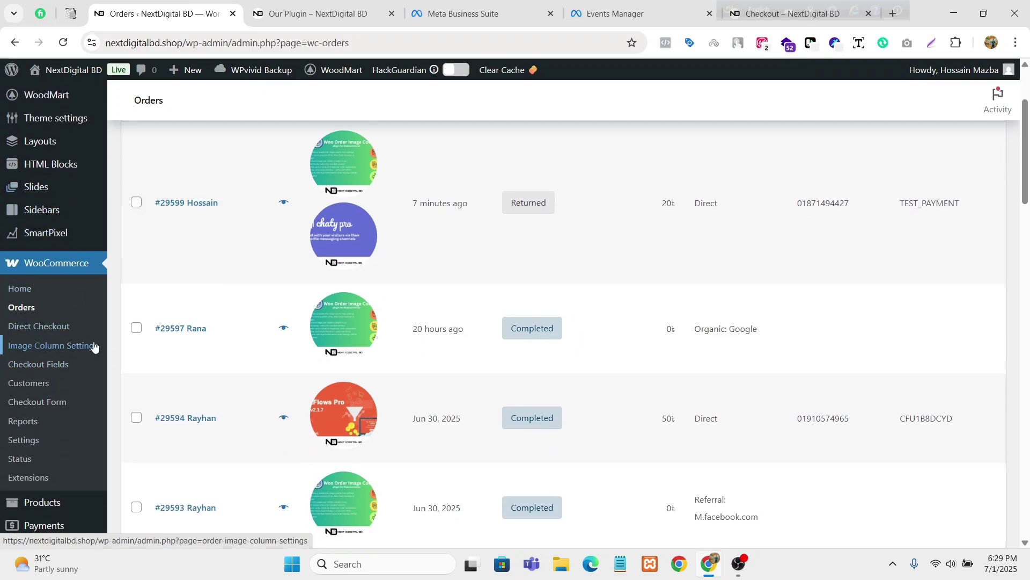
left_click(89, 348)
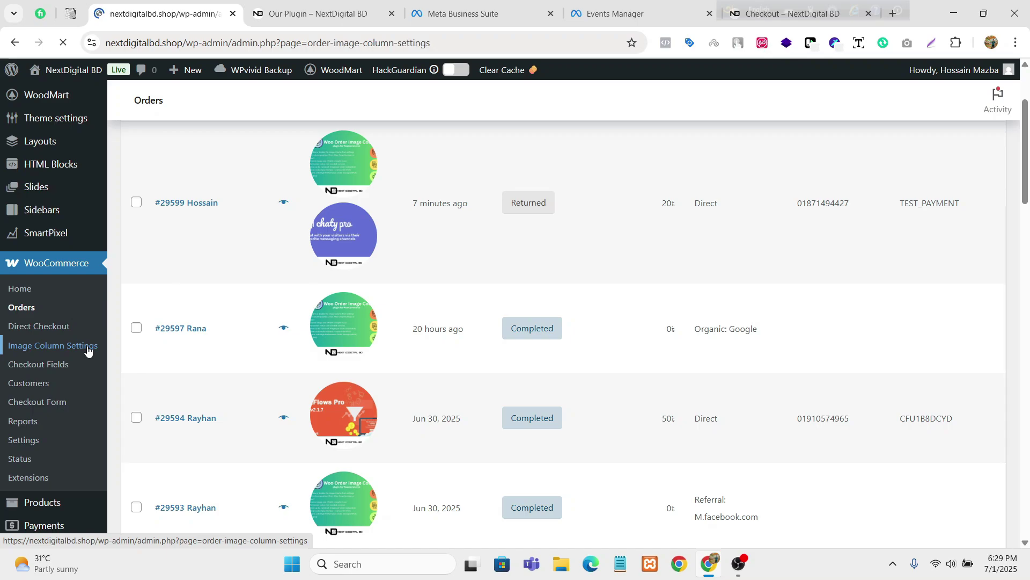
scroll(87, 350, "down", 1)
scroll(204, 330, "up", 1)
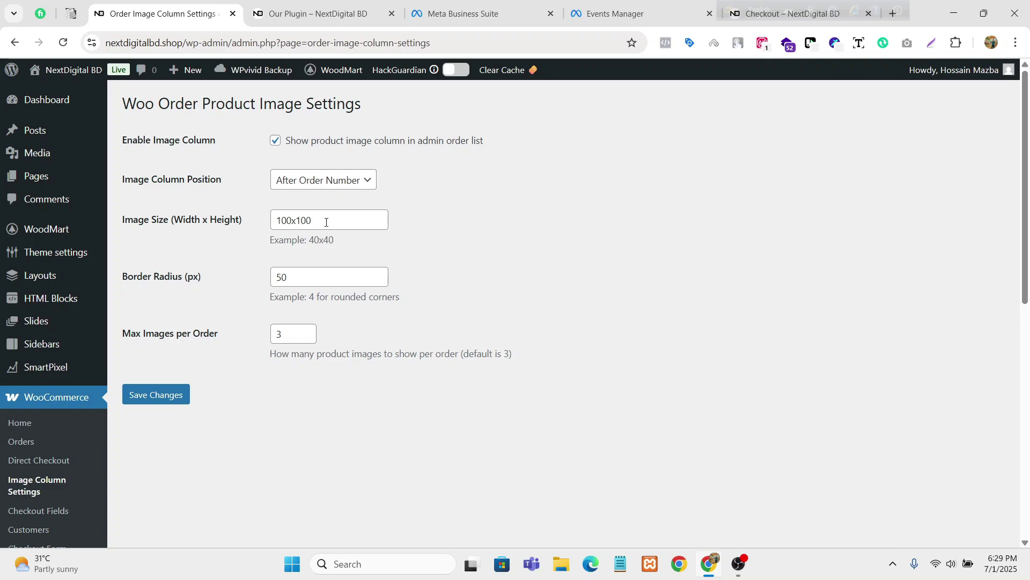
left_click_drag(309, 240, 371, 243)
key("ctrl+c")
double_click(347, 214)
key("ctrl+v")
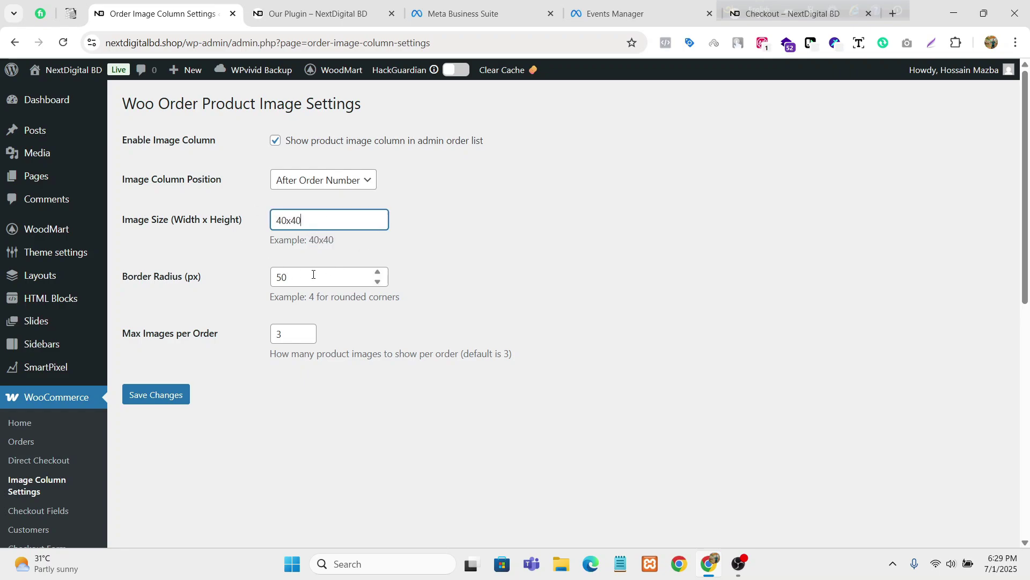
double_click(313, 275)
type("4")
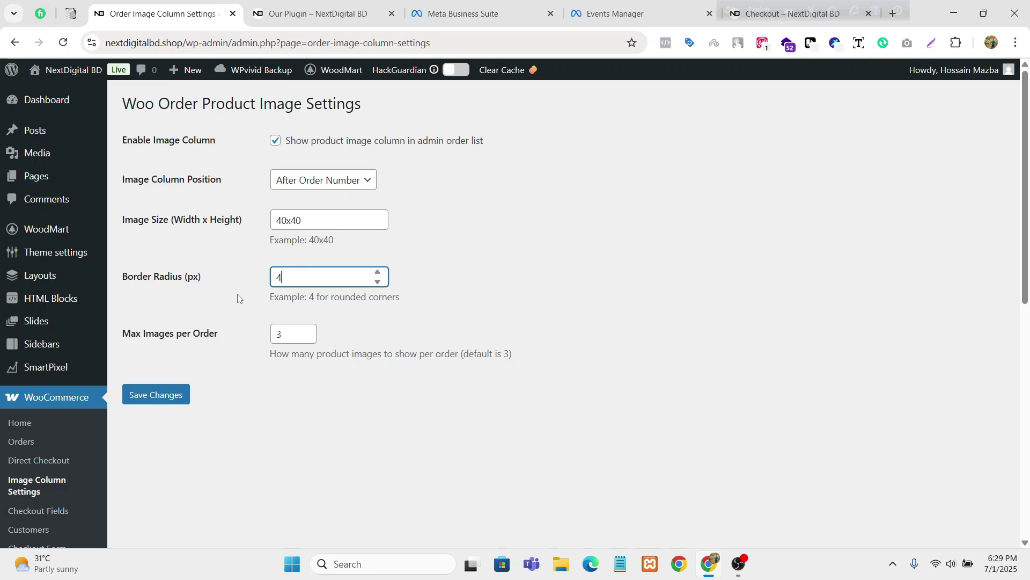
left_click(386, 325)
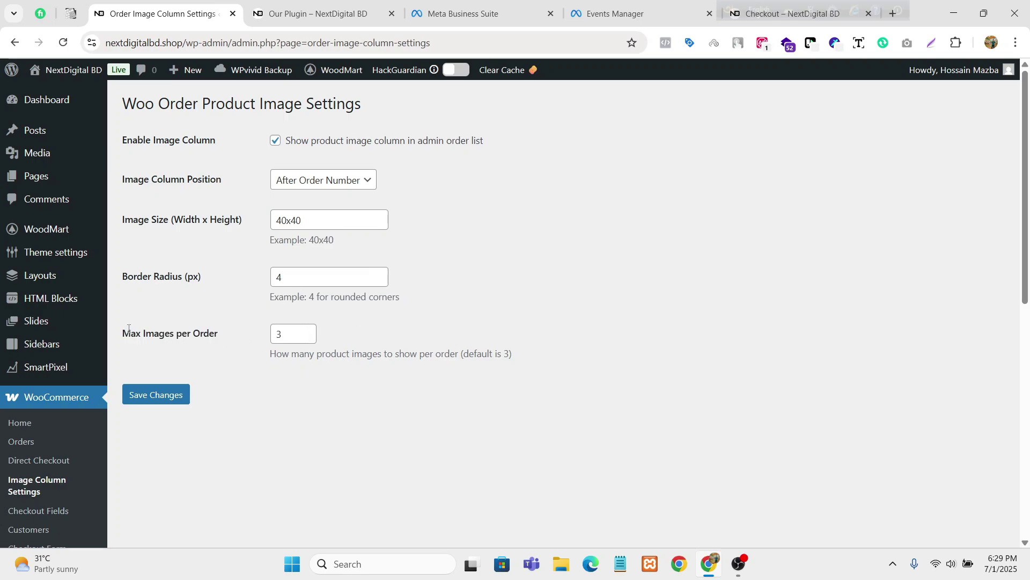
- Check the Max Images per Order setting and save the image column settings
left_click_drag(201, 333, 230, 339)
left_click(294, 337)
left_click(257, 342)
left_click_drag(121, 331, 238, 338)
left_click(238, 340)
left_click(166, 396)
- Set the Image Column Position to First Column and save the settings again
left_click_drag(120, 185, 225, 185)
left_click(285, 185)
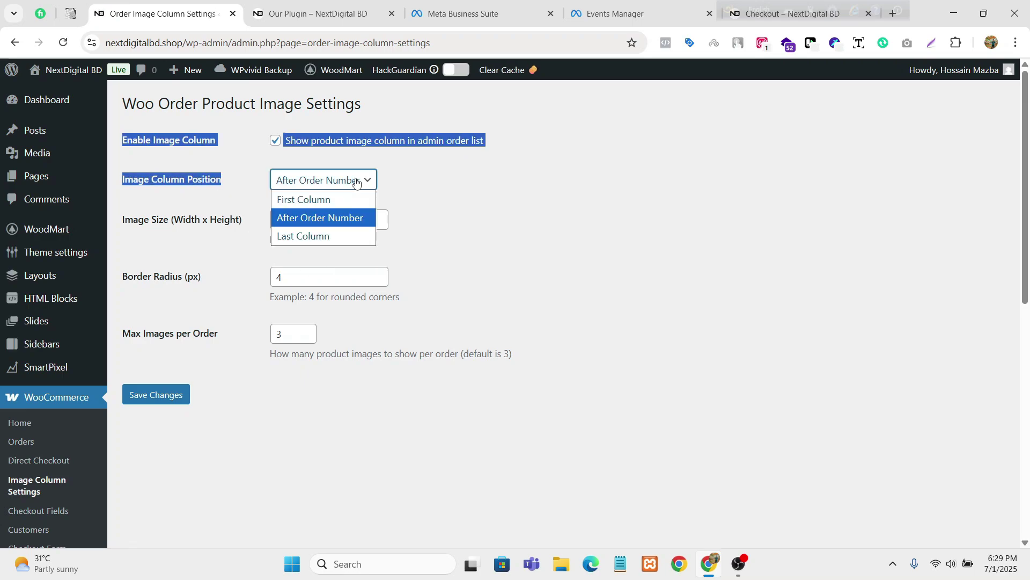
left_click(293, 198)
left_click(213, 246)
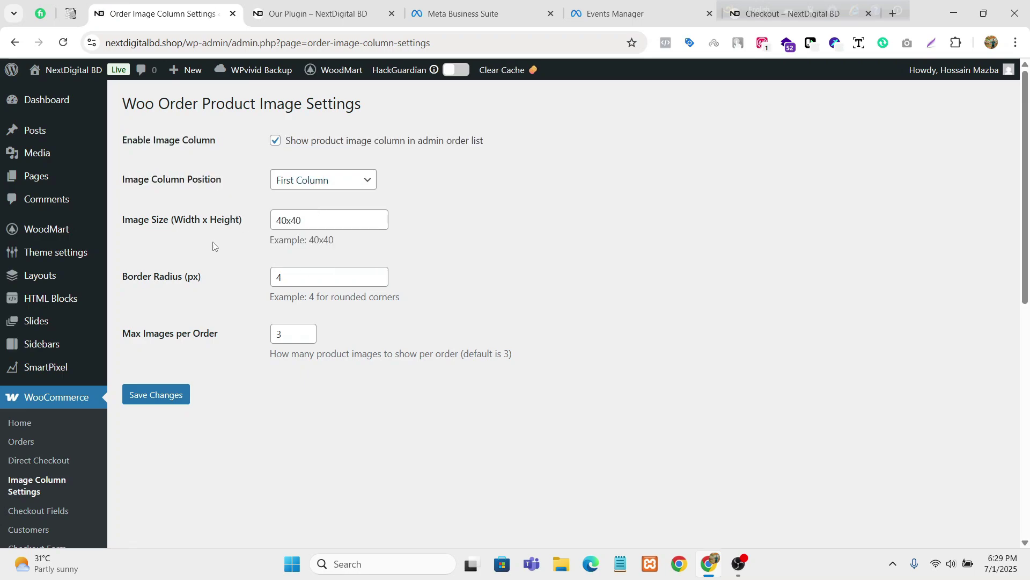
left_click(168, 397)
- Open the WooCommerce orders list in a new tab and check the position and size of its product images
scroll(69, 343, "down", 1)
middle_click(64, 378)
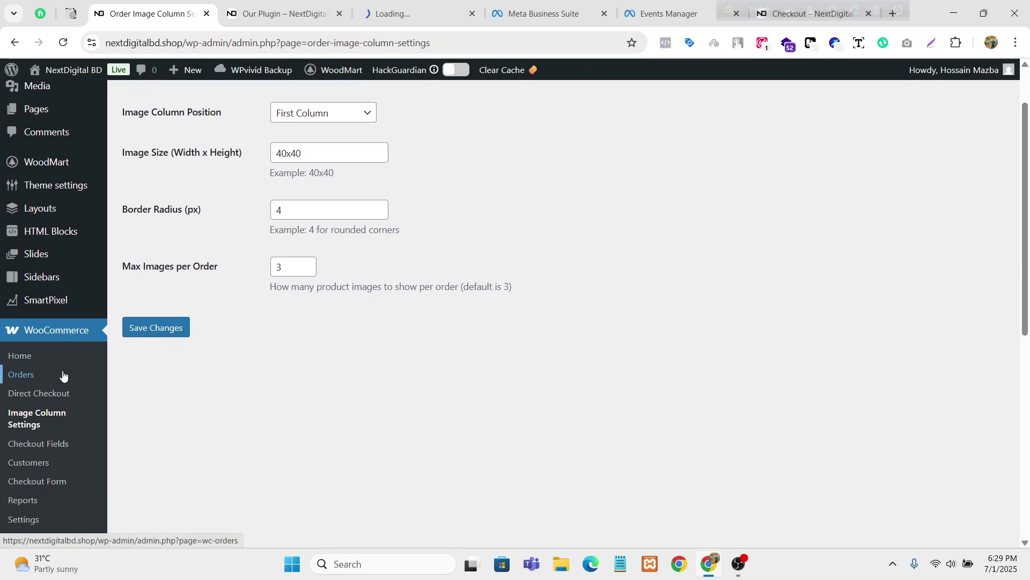
left_click(416, 13)
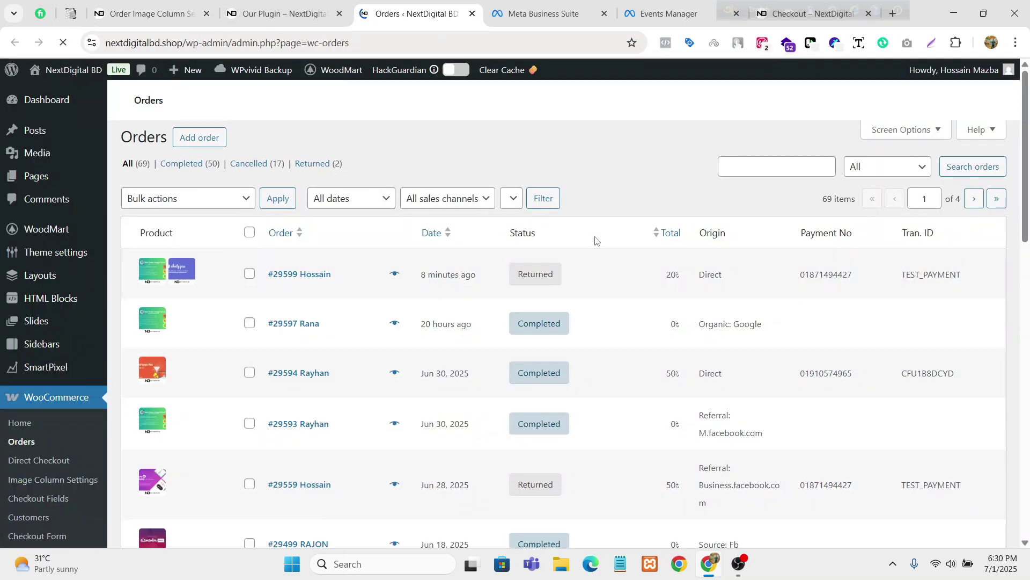
scroll(587, 203, "down", 3)
scroll(248, 226, "up", 3)
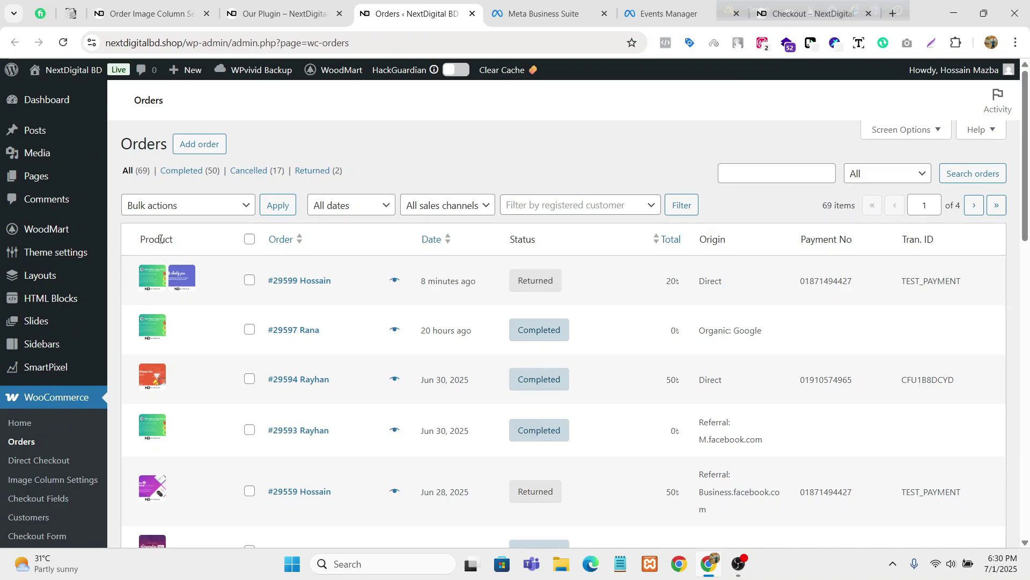
scroll(196, 240, "down", 2)
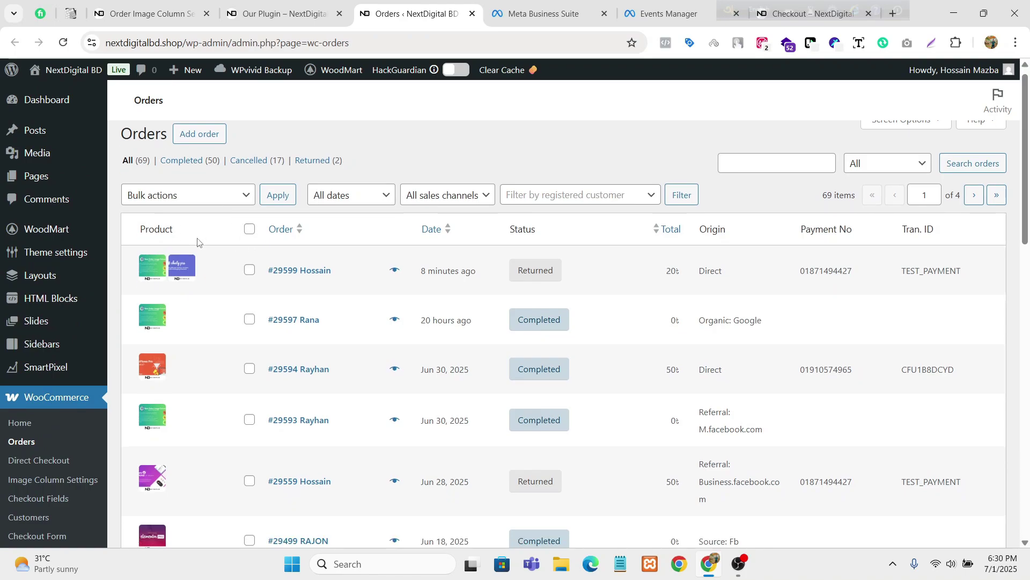
scroll(214, 162, "up", 2)
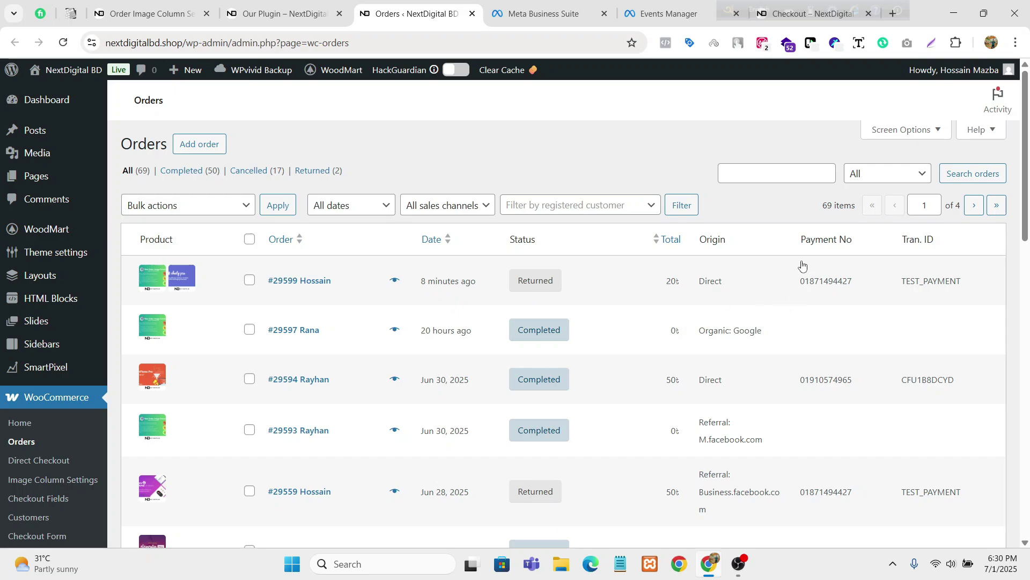
scroll(923, 346, "down", 1)
scroll(891, 355, "up", 1)
scroll(445, 356, "down", 1)
scroll(444, 355, "up", 1)
- Open the storefront home page in a new tab and open the Smart Pixel Control product from Recently Added
left_click(145, 12)
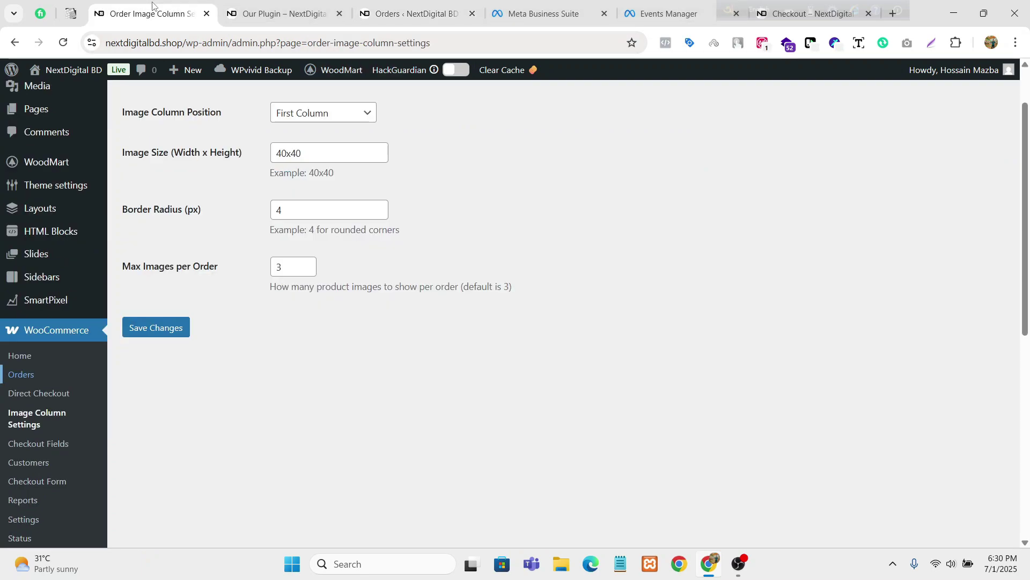
scroll(204, 200, "up", 2)
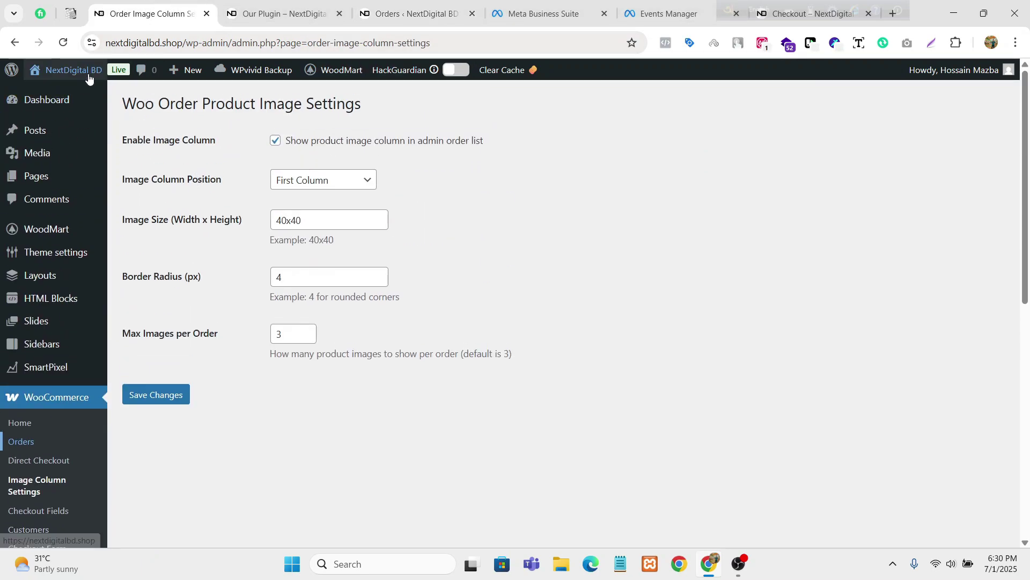
left_click(82, 91, "ctrl")
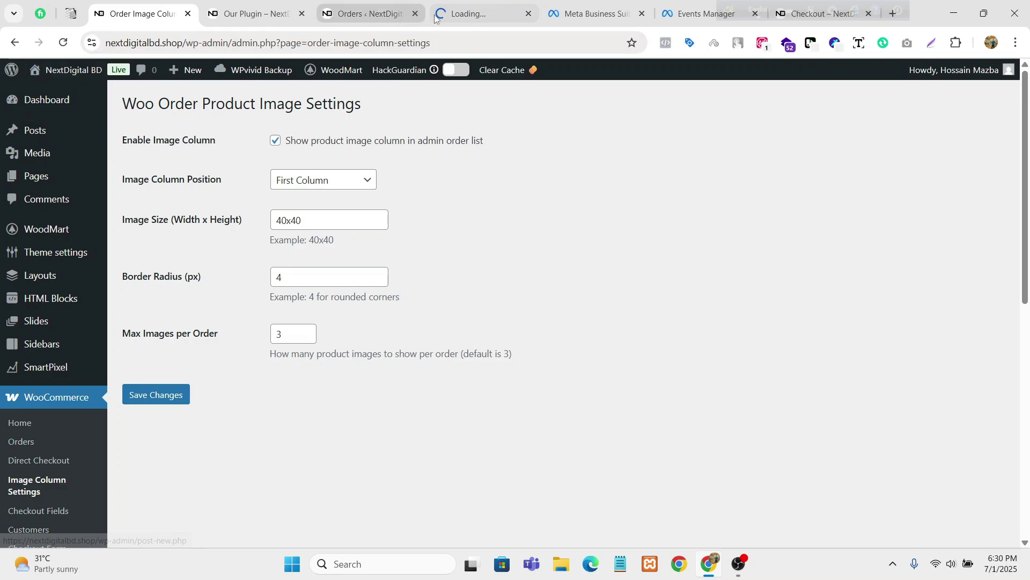
left_click(454, 15)
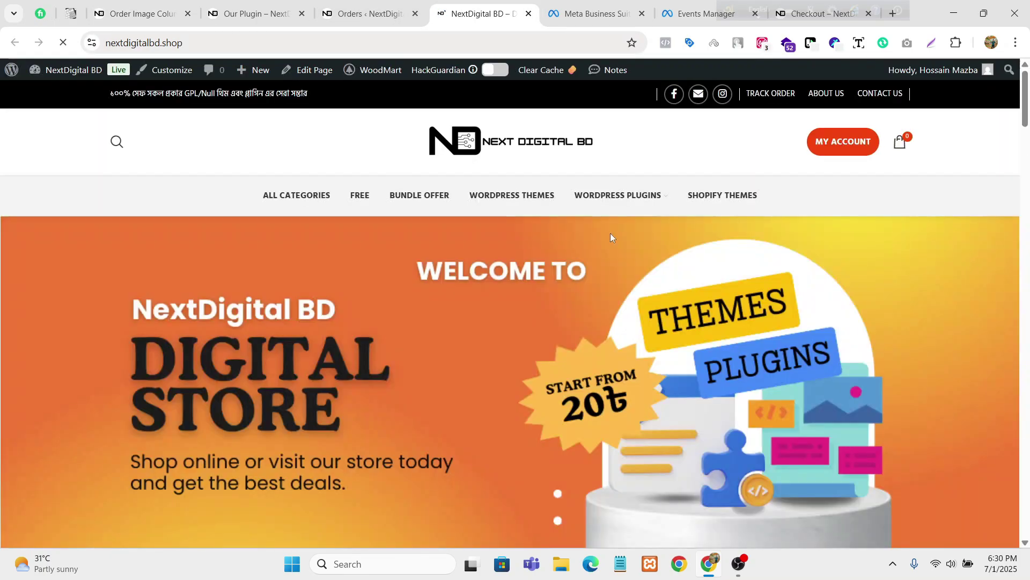
scroll(611, 237, "down", 5)
scroll(610, 238, "down", 8)
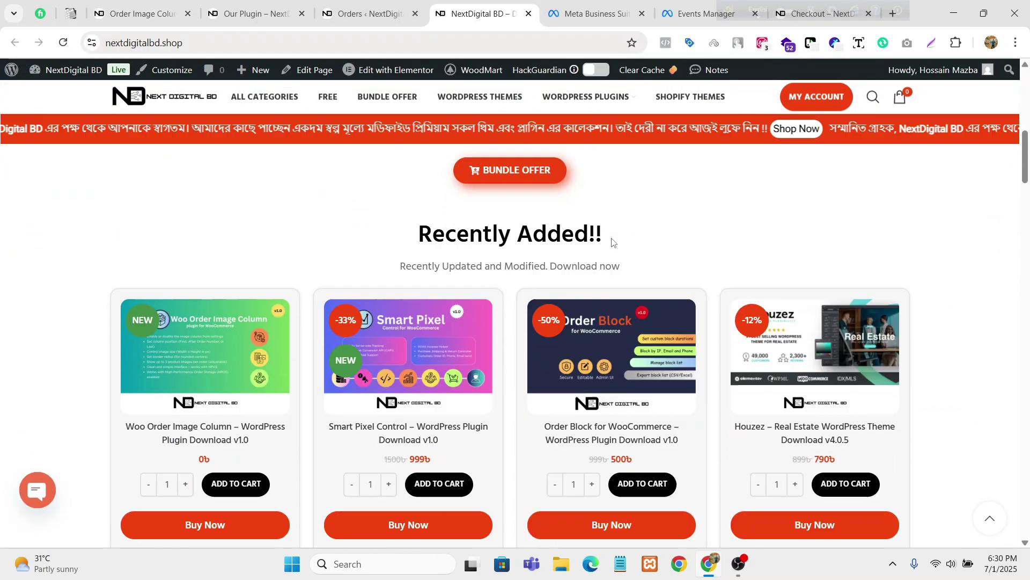
scroll(388, 279, "up", 1)
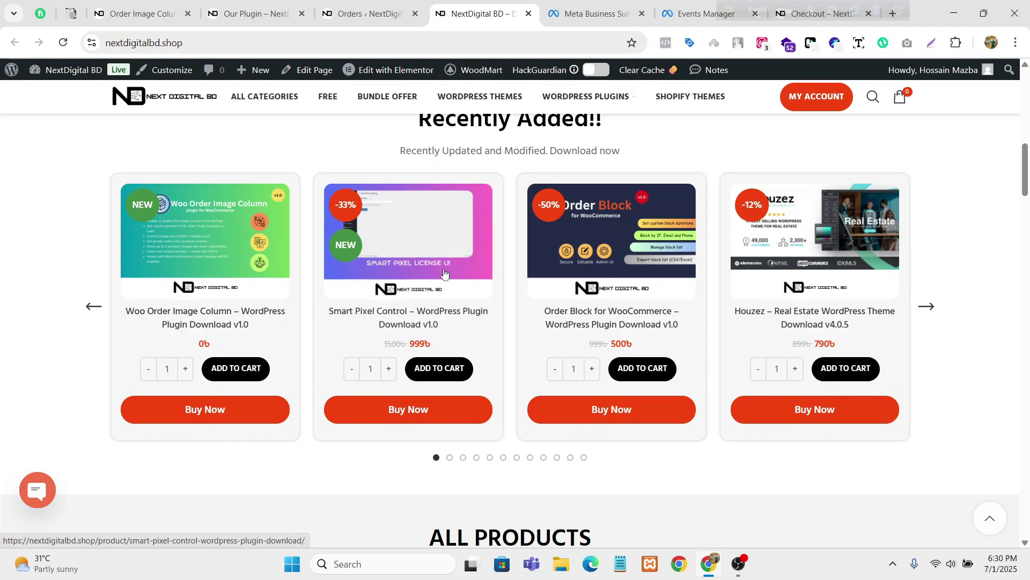
left_click(405, 294)
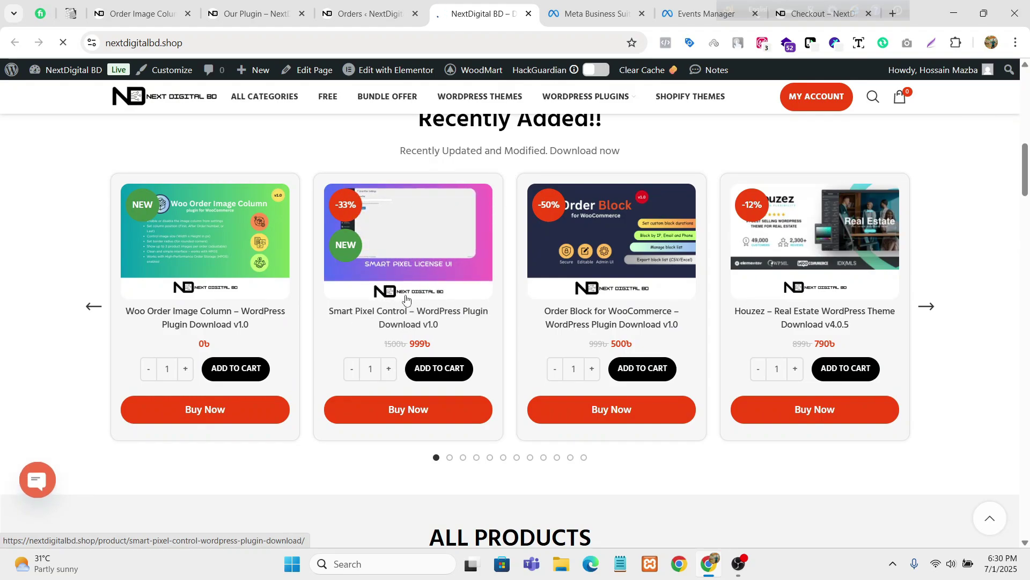
- Review the Smart Pixel Control product's price and description and take one copy straight to checkout with Buy Now
scroll(564, 316, "down", 2)
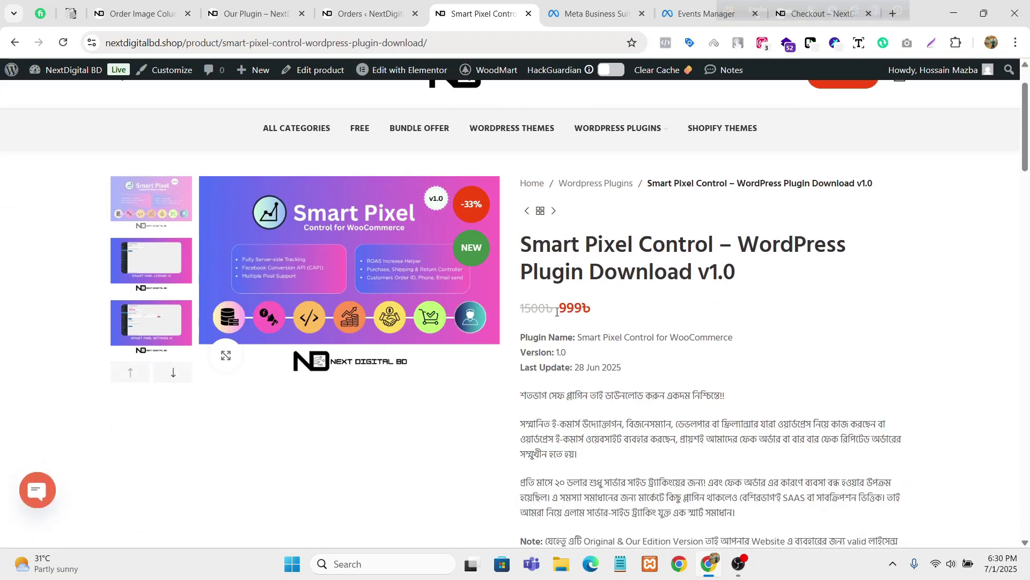
left_click_drag(564, 317, 628, 316)
left_click(696, 312)
scroll(675, 335, "down", 6)
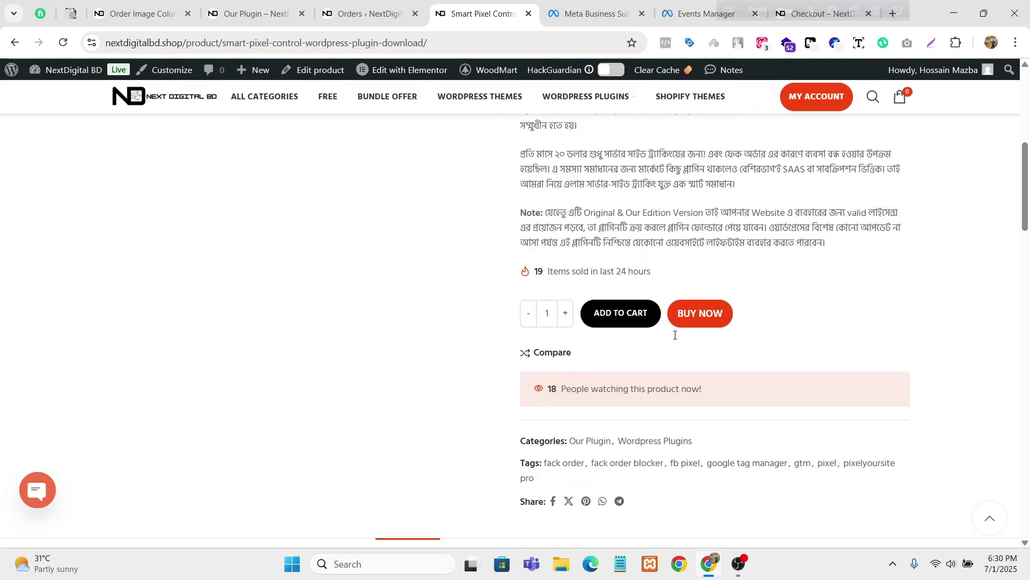
left_click(698, 314)
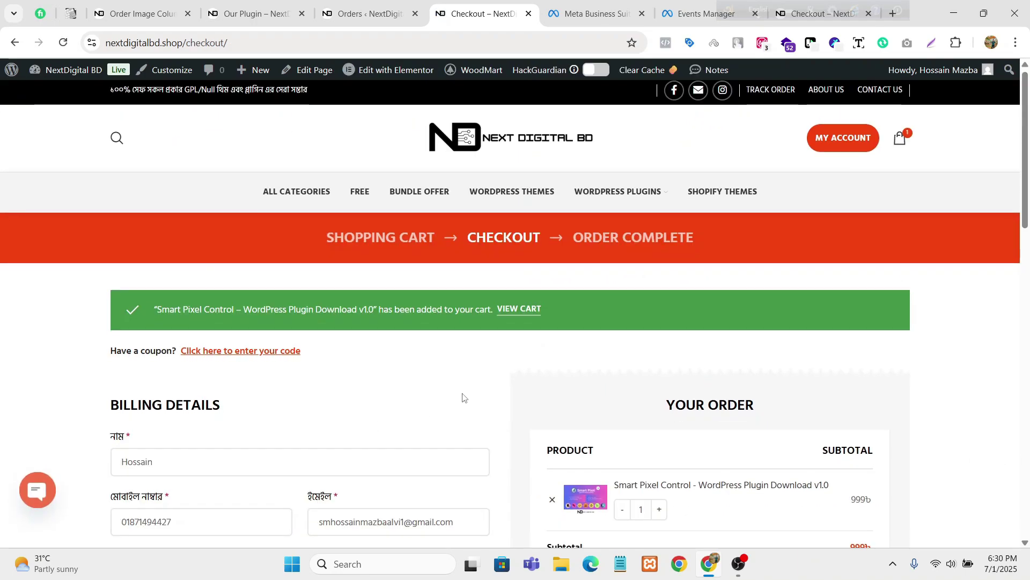
- Review the bKash payment instructions and the order summary on the checkout page
scroll(644, 333, "down", 5)
scroll(683, 295, "down", 4)
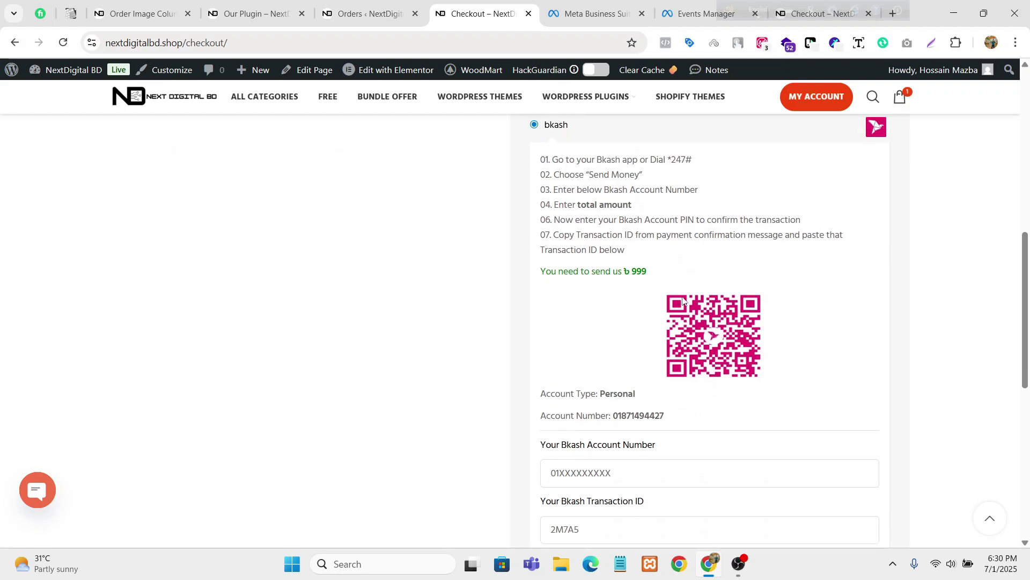
scroll(684, 301, "up", 3)
scroll(683, 303, "down", 6)
scroll(683, 299, "up", 12)
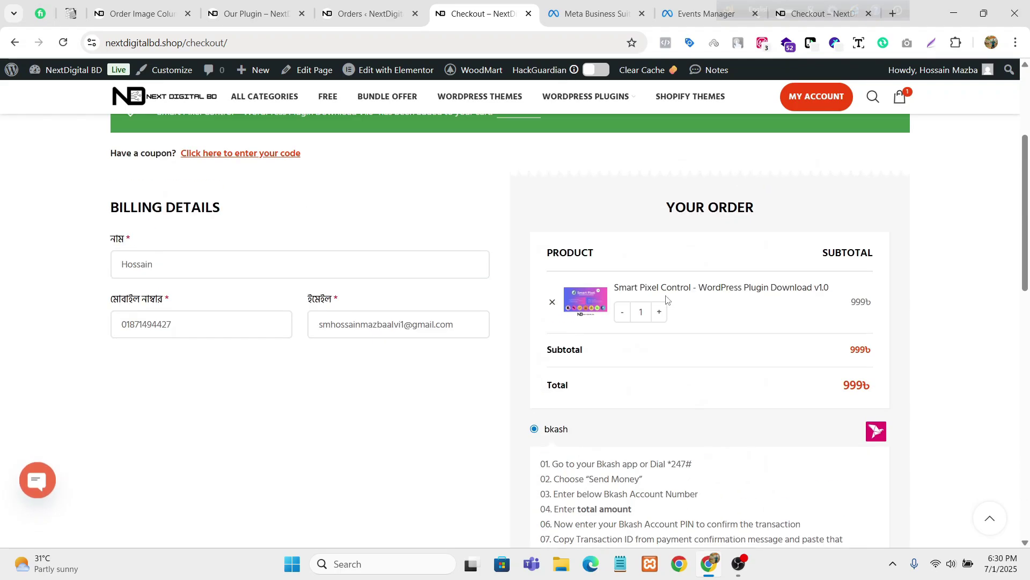
scroll(580, 357, "down", 1)
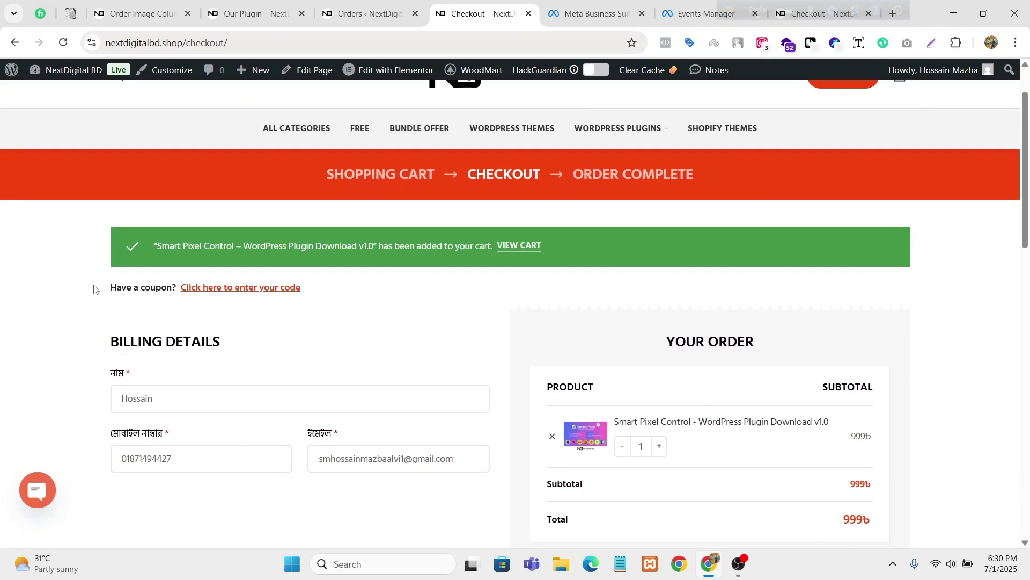
- Open the coupon entry on the checkout page and apply the coupon code SPC50 to the order
left_click_drag(94, 289, 518, 324)
left_click(292, 310)
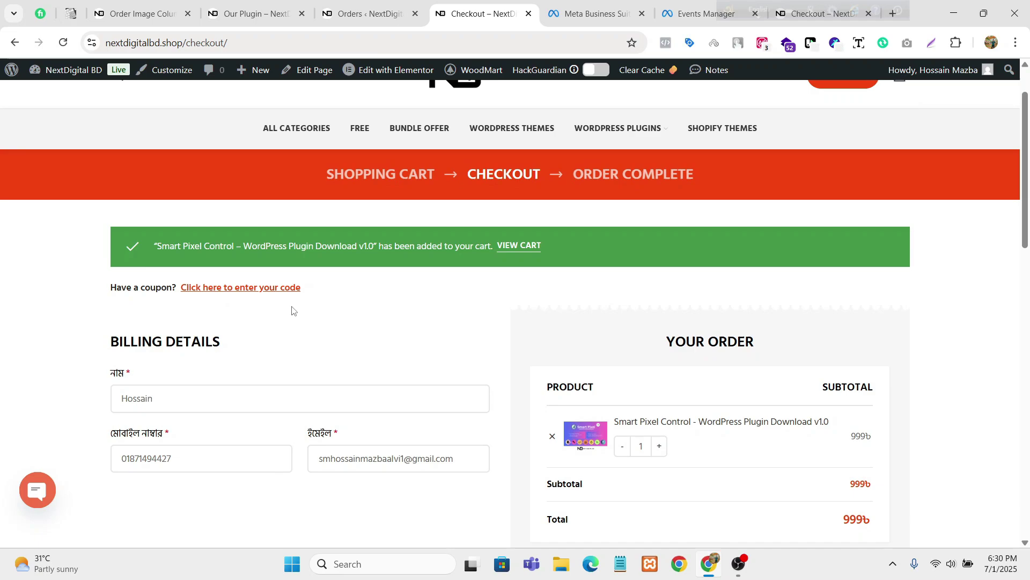
left_click(261, 286)
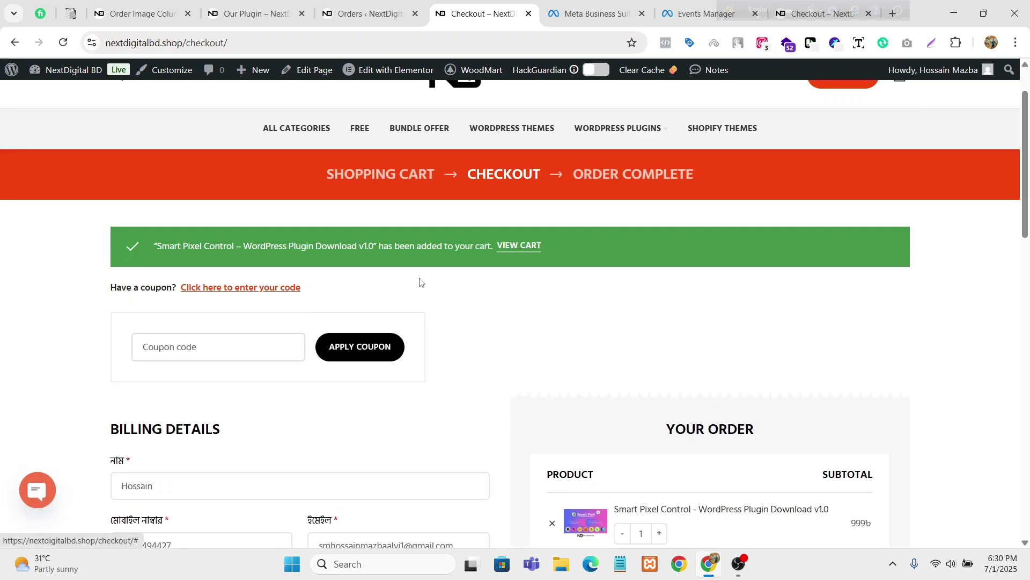
scroll(421, 282, "down", 1)
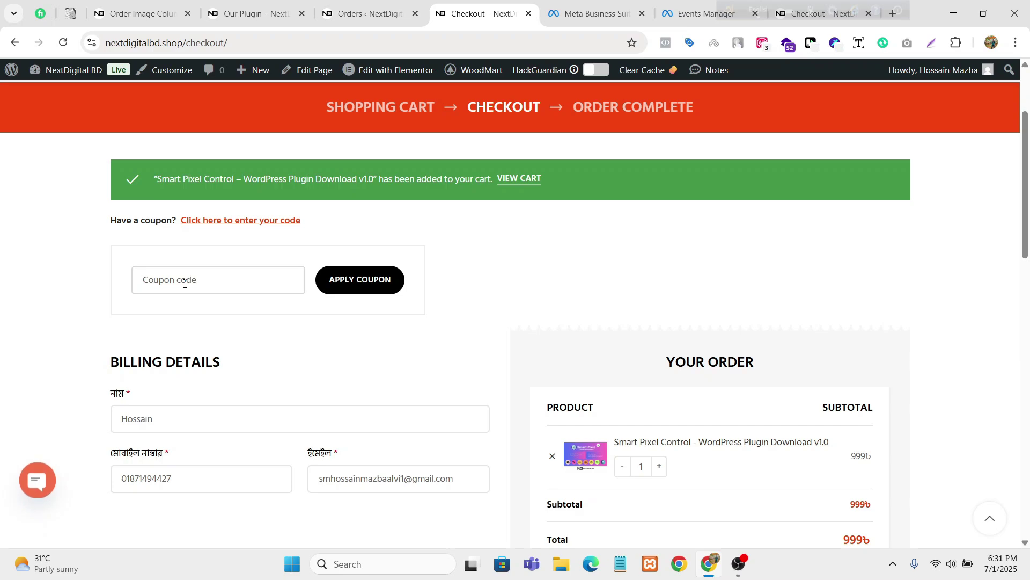
type("SPC")
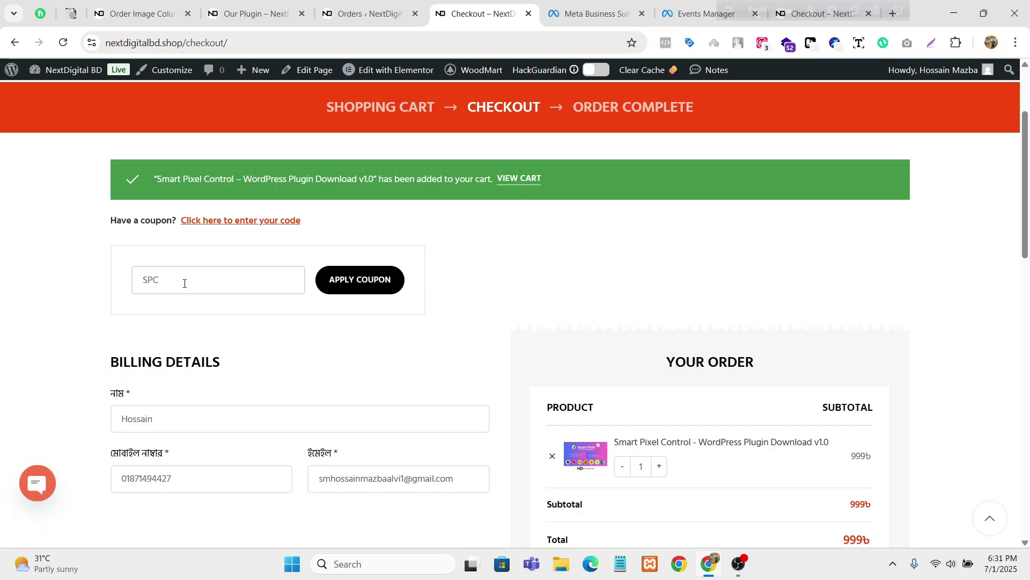
type("50")
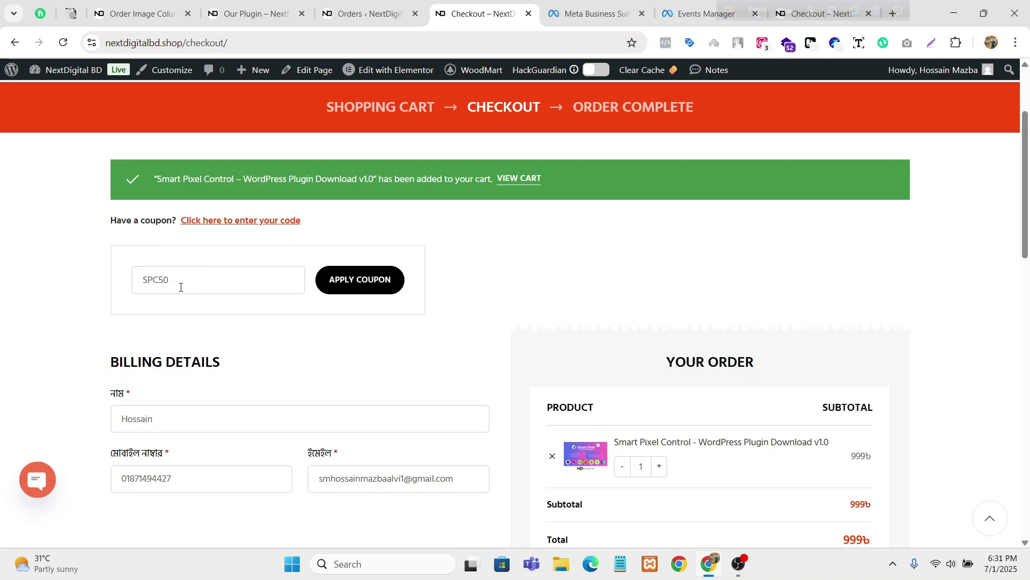
left_click(359, 283)
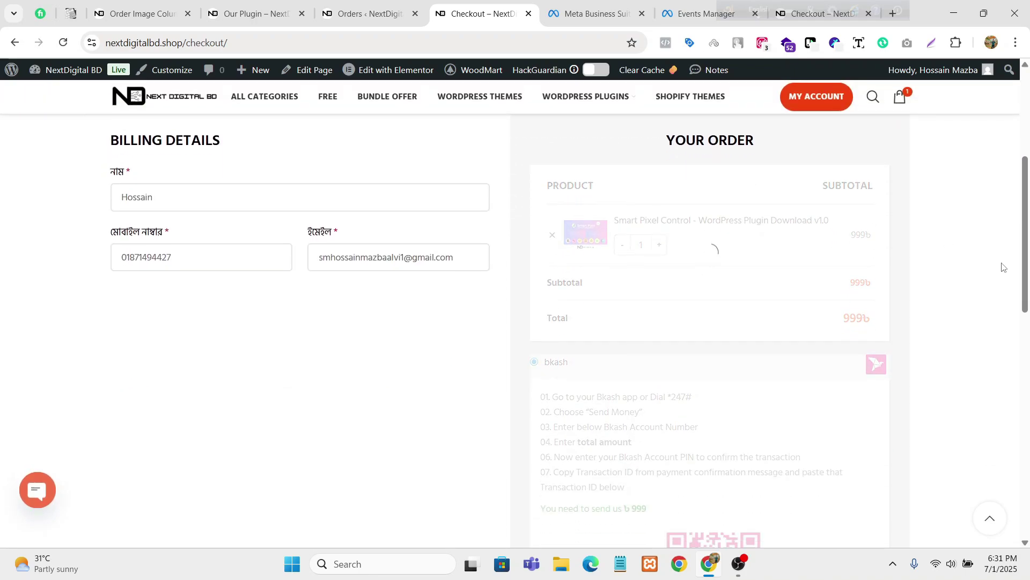
- Check the coupon discount and the resulting total in the order summary
scroll(859, 268, "down", 1)
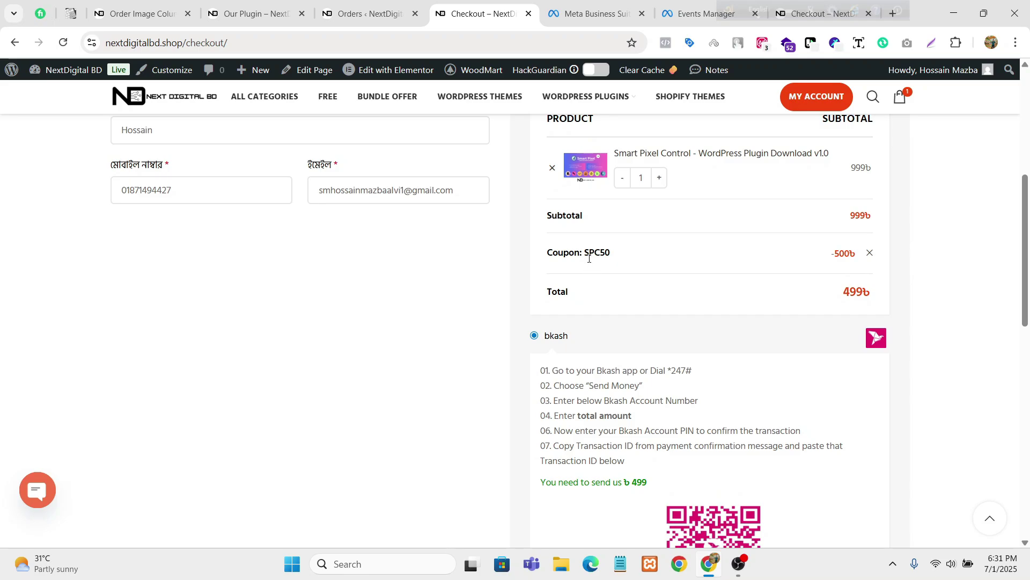
left_click_drag(589, 259, 792, 230)
left_click(828, 254)
left_click_drag(843, 297, 913, 292)
left_click(898, 299)
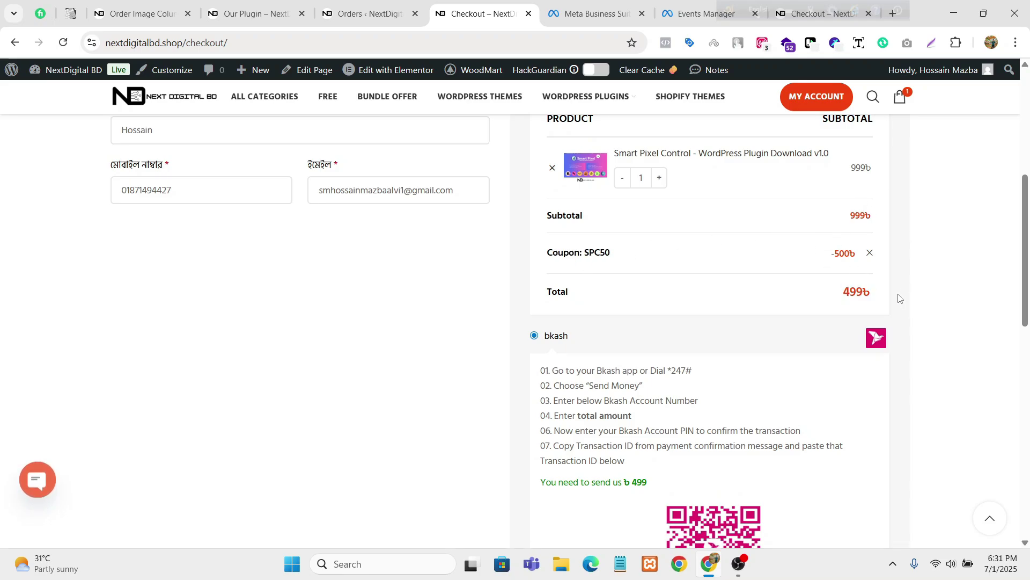
scroll(898, 299, "down", 2)
scroll(749, 242, "up", 1)
scroll(620, 258, "up", 1)
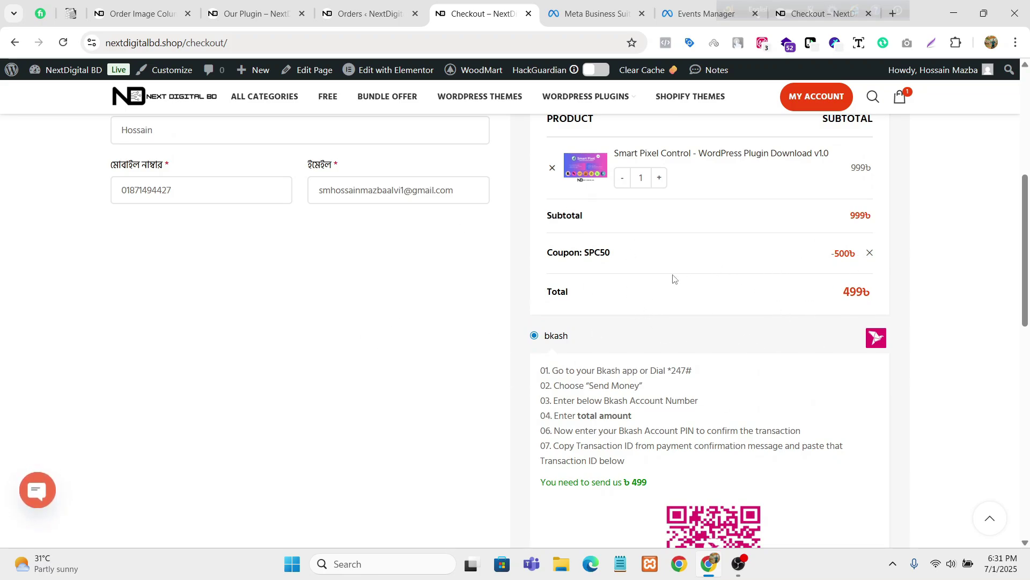
scroll(671, 278, "up", 1)
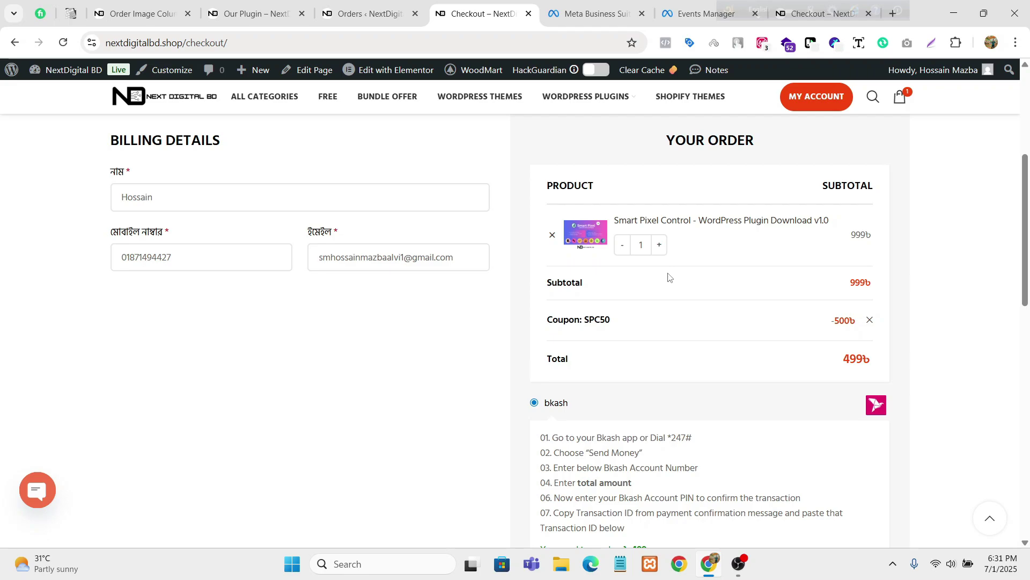
- Look over the bKash payment section for the discounted order and return to the storefront home page
scroll(692, 319, "down", 1)
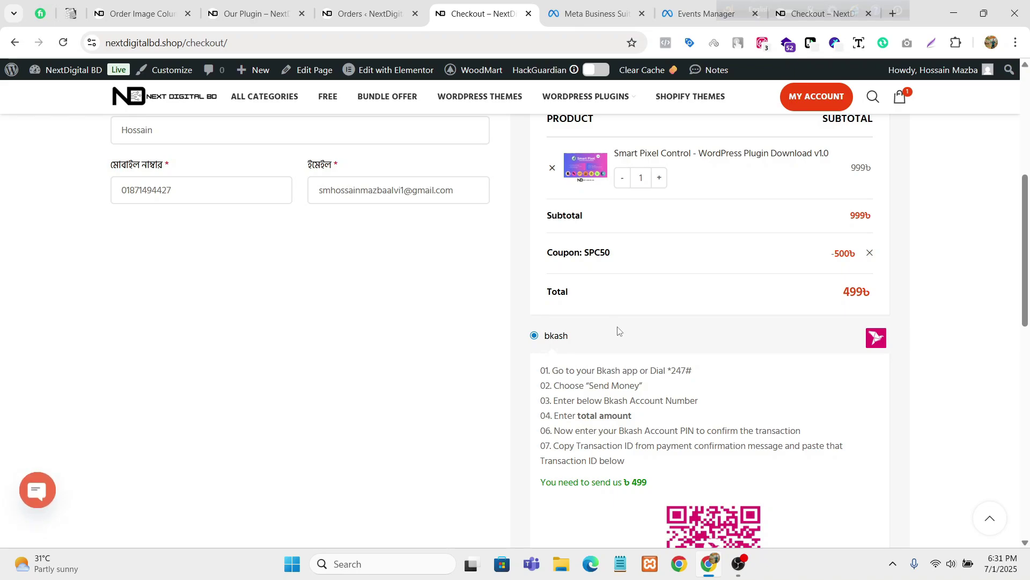
scroll(856, 300, "down", 1)
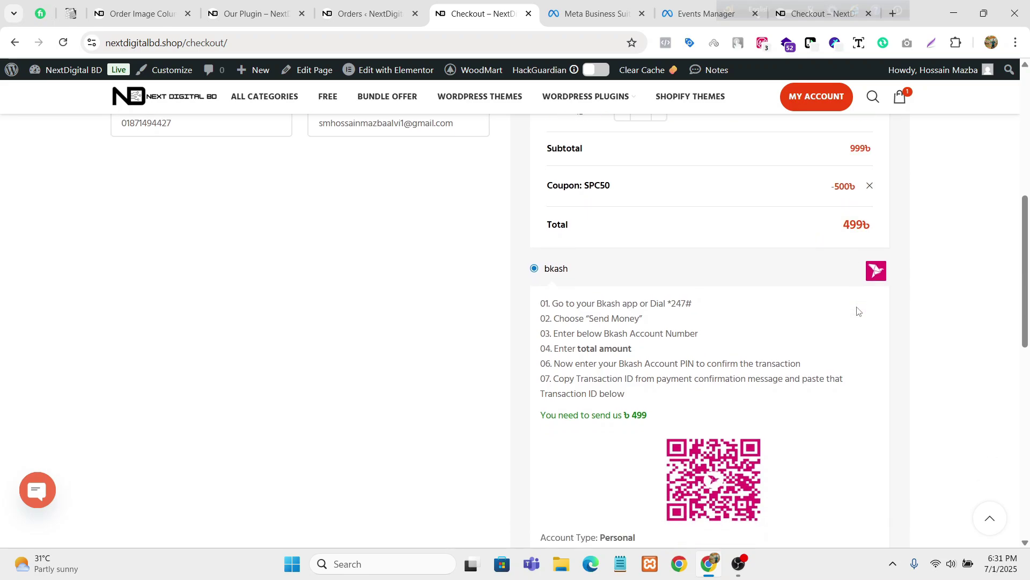
scroll(857, 311, "down", 7)
scroll(740, 361, "up", 15)
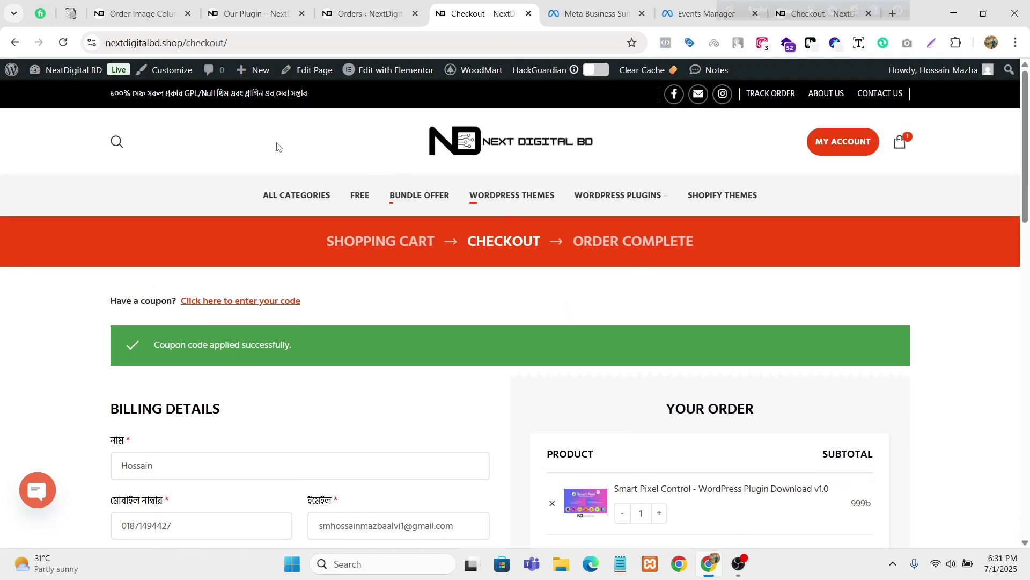
left_click(435, 132)
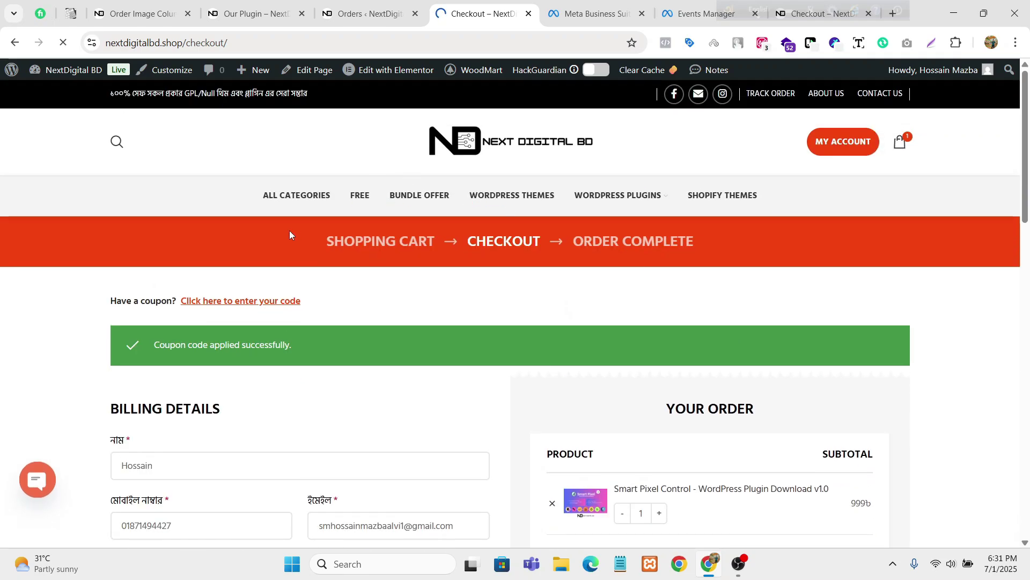